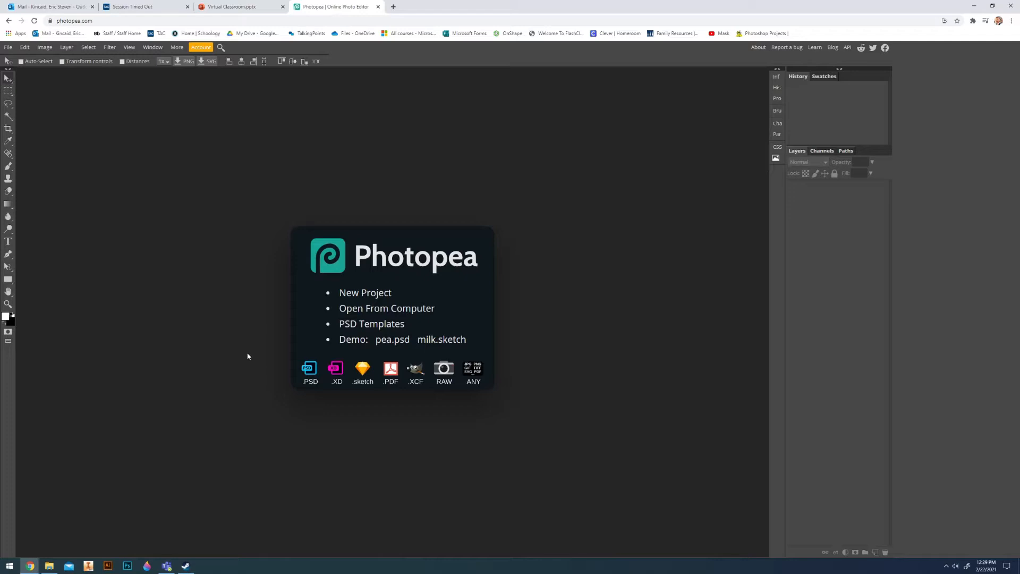
- Open the AirMax picture from the computer's Pictures folder
left_click(364, 317)
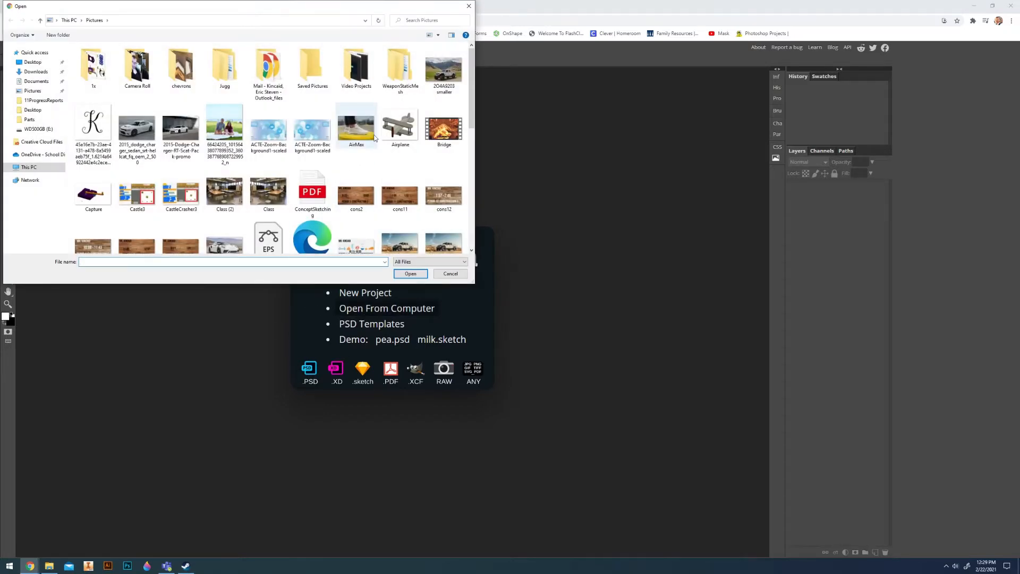
double_click(363, 130)
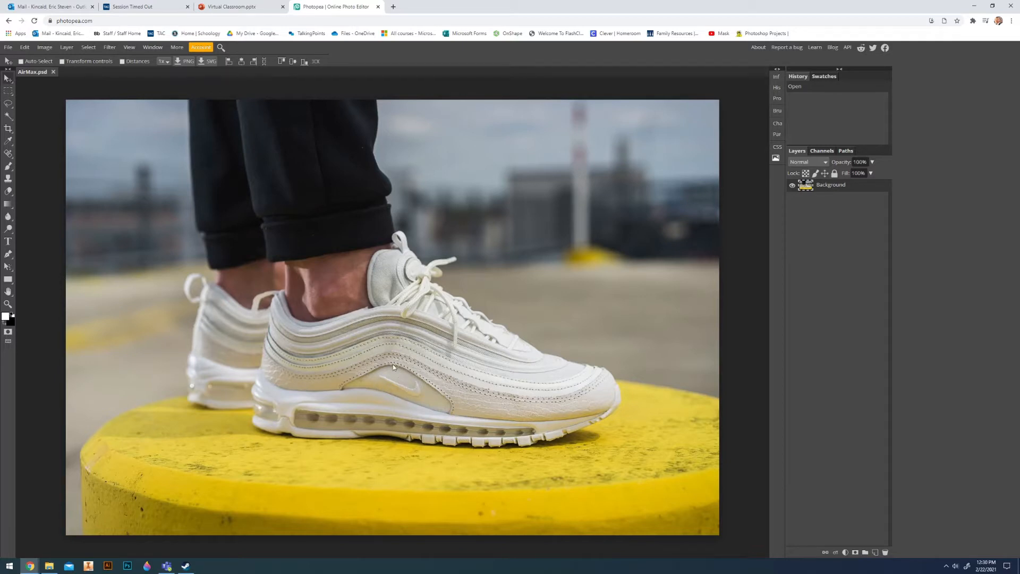
- Set up the Pen tool in Shape mode with no fill for tracing the shoe's swoosh
scroll(406, 410, "up", 5)
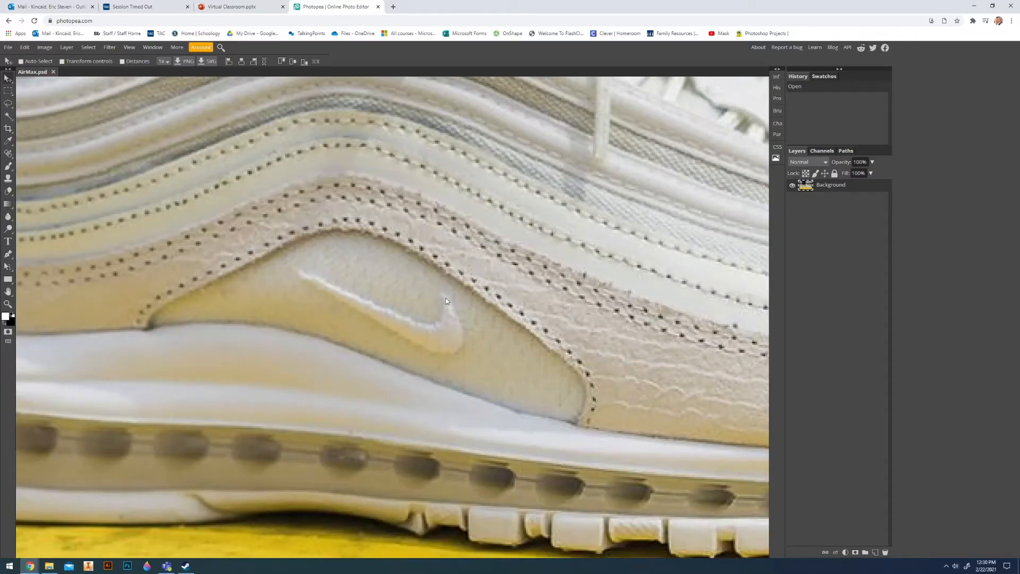
scroll(320, 282, "down", 2)
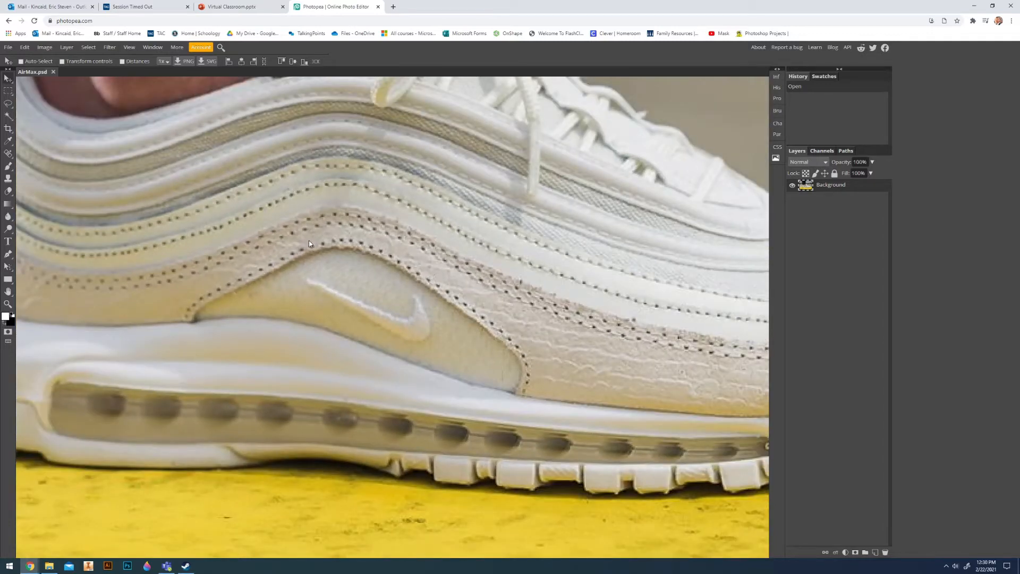
key("p")
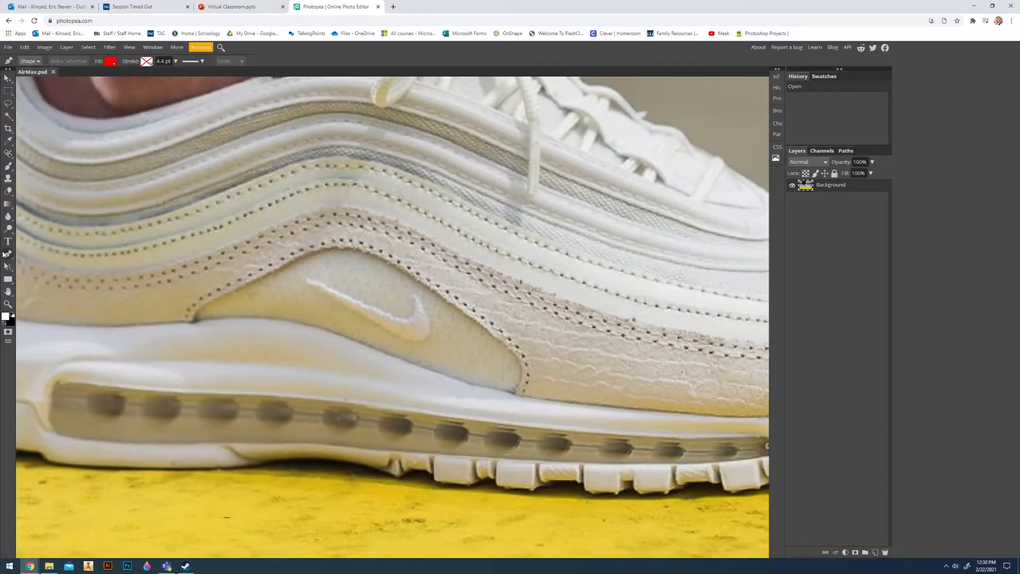
left_click(115, 64)
left_click(134, 77)
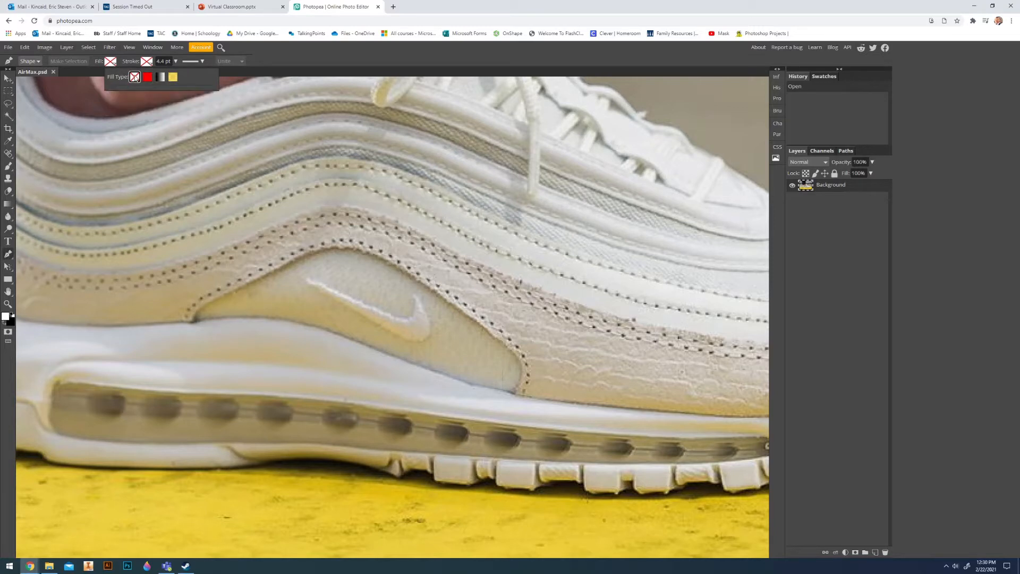
left_click(328, 69)
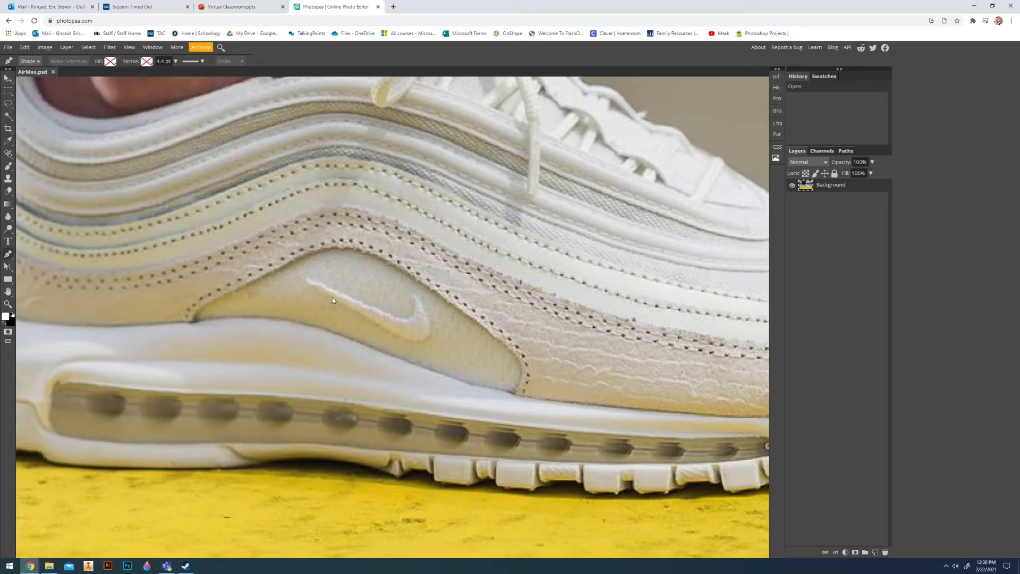
left_click(304, 278)
left_click(363, 313)
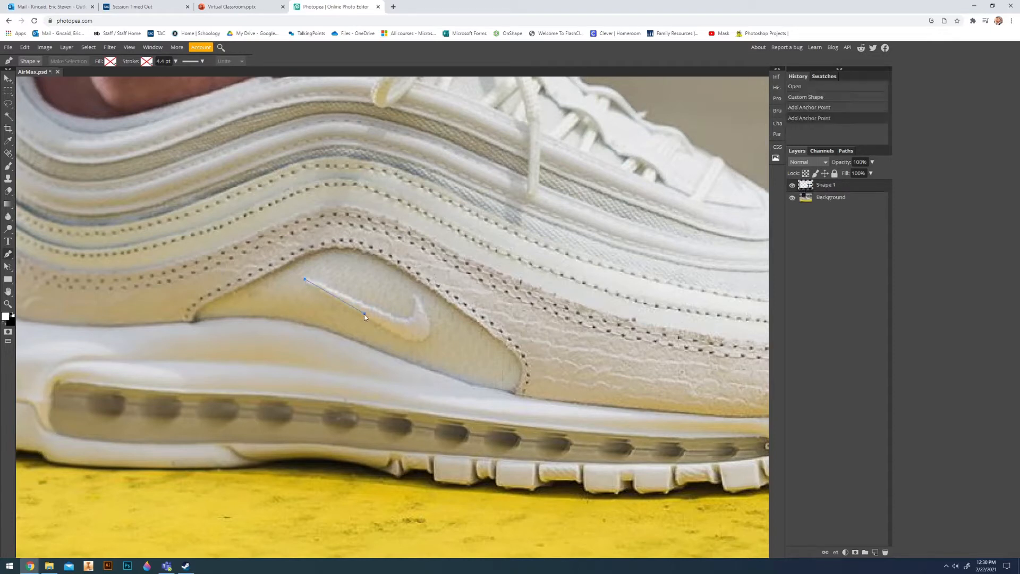
left_click(404, 307)
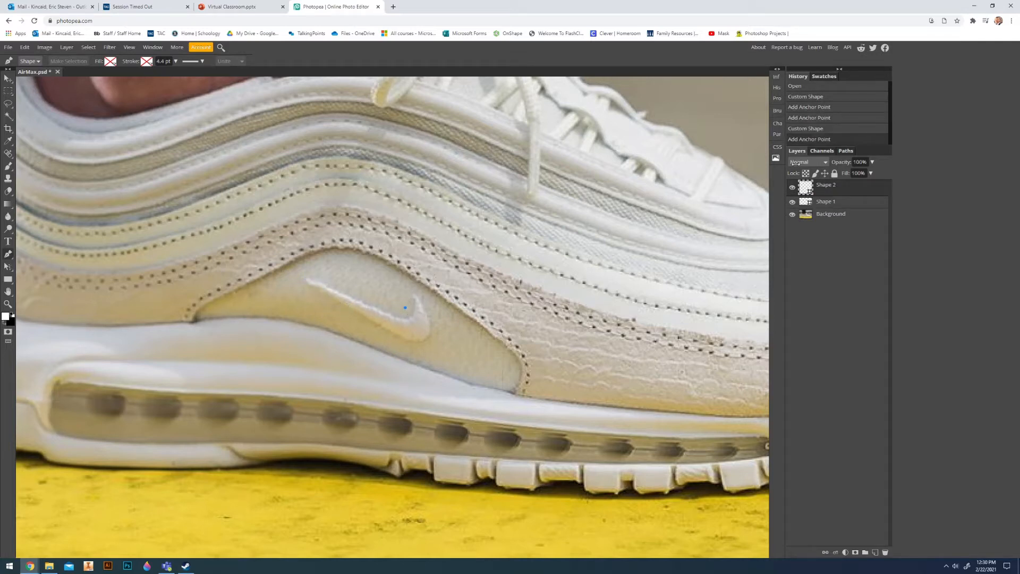
key("ctrl+z")
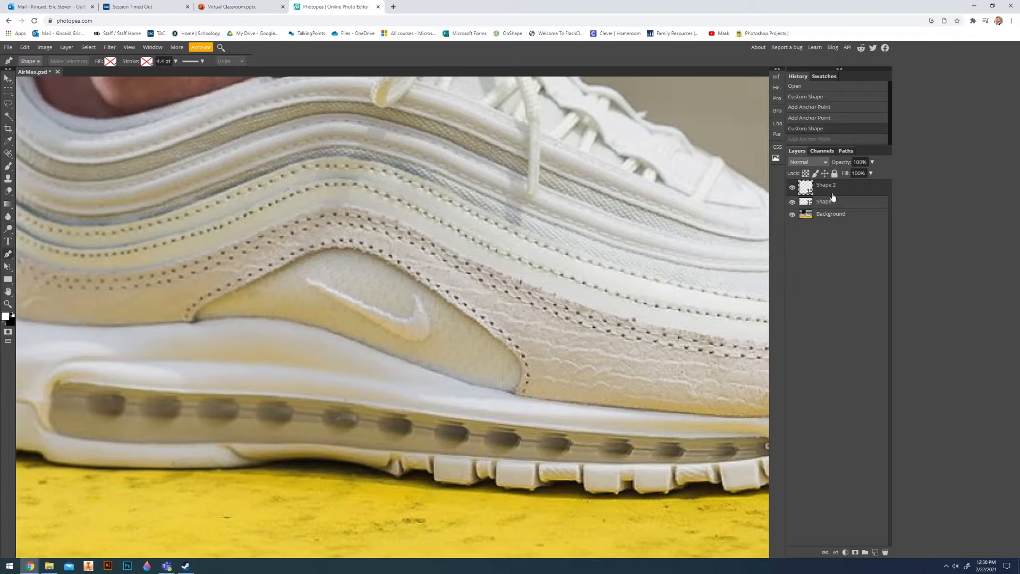
key("ctrl+z")
key("ctrl+z")
key("ctrl+z")
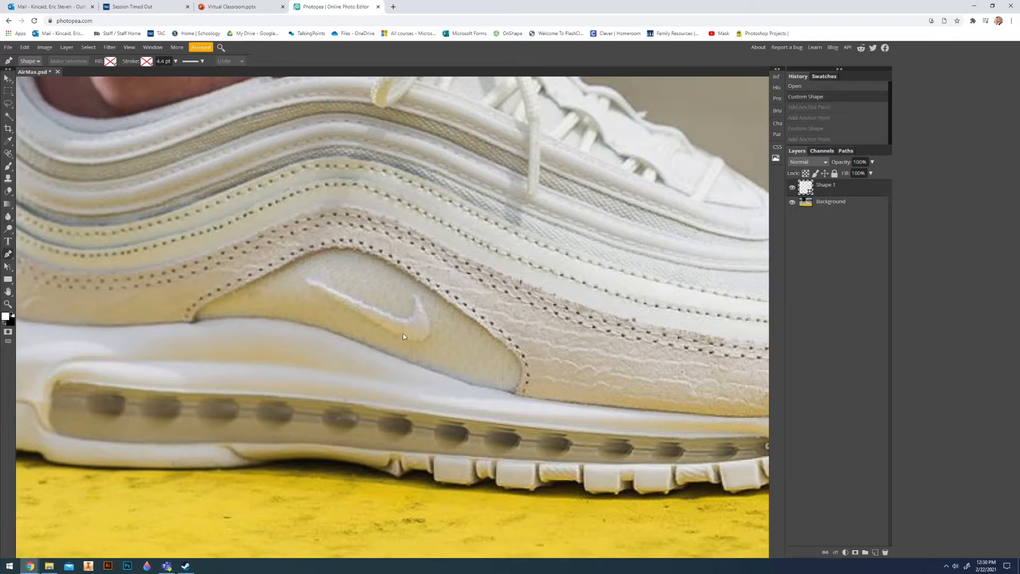
key("ctrl+z")
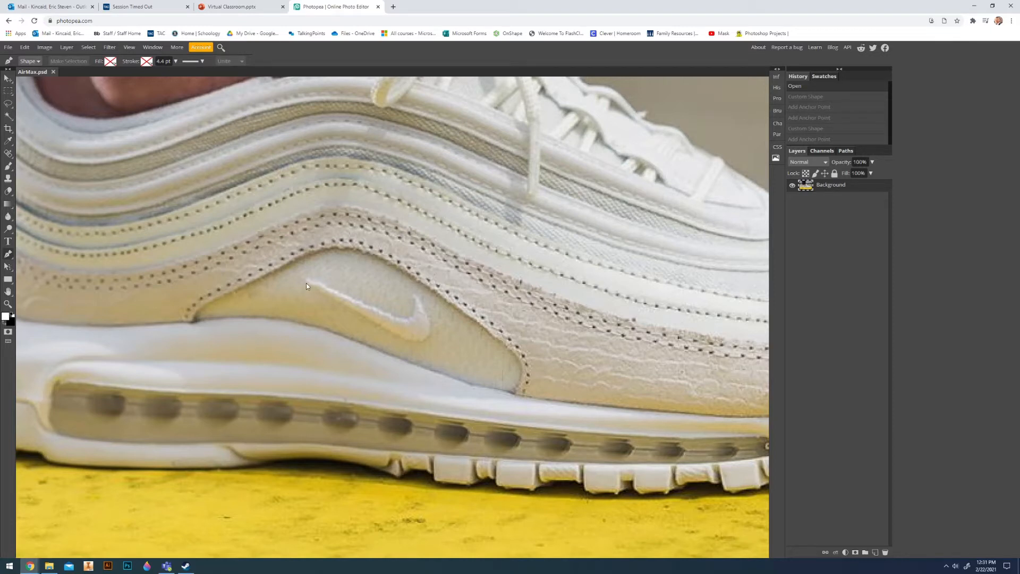
- Trace the swoosh's outer edge with the Pen tool, from the thin tail tip around the rounded bend to the upper tip
left_click(306, 279)
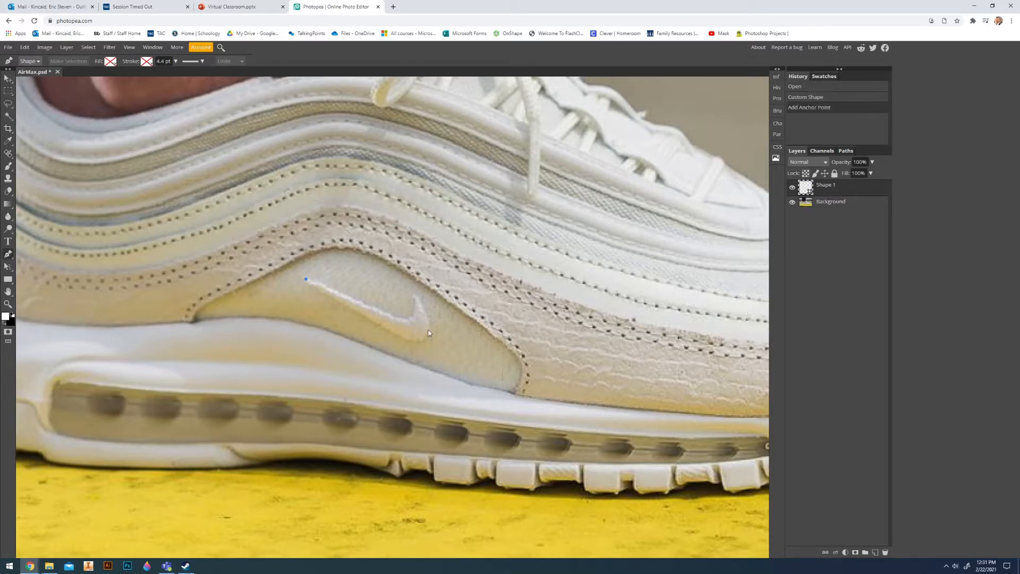
left_click_drag(430, 323, 419, 266)
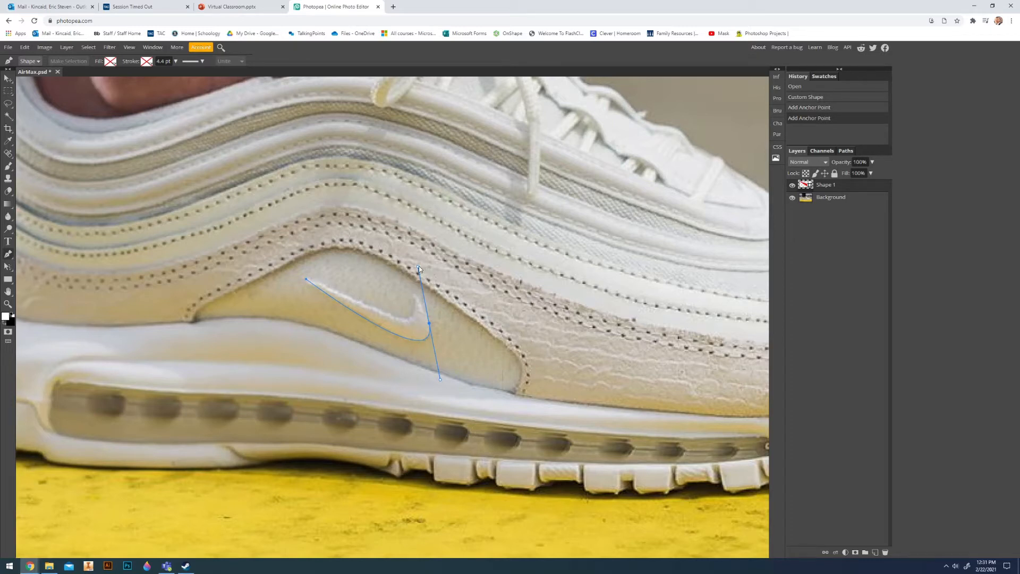
left_click(423, 303)
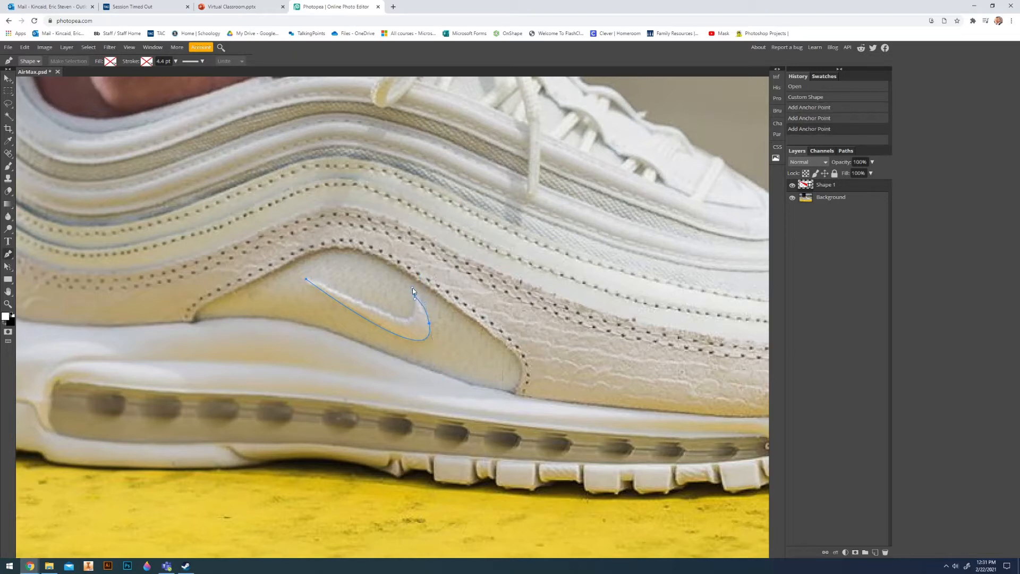
left_click(441, 379)
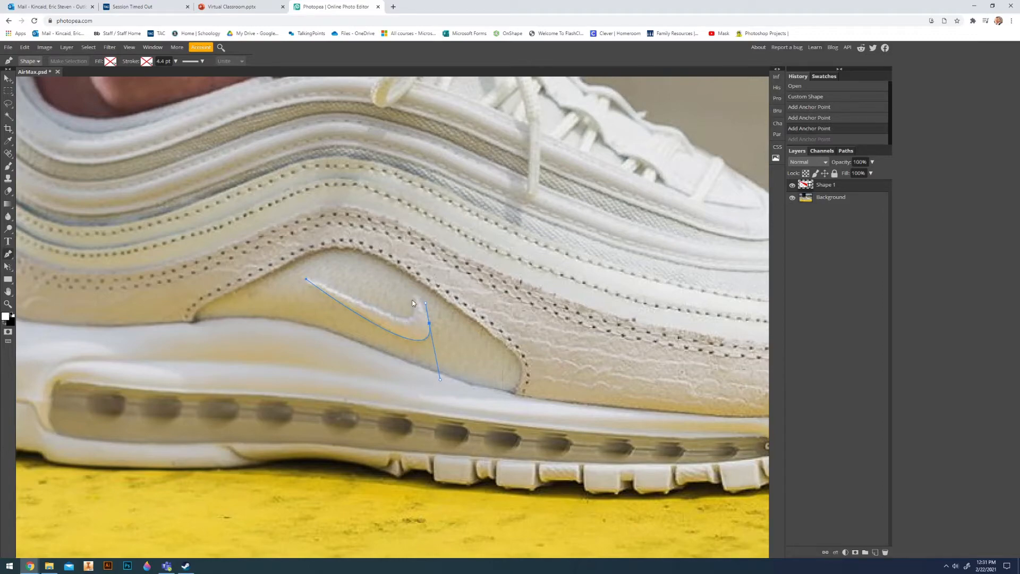
scroll(413, 300, "up", 6)
scroll(413, 299, "down", 3)
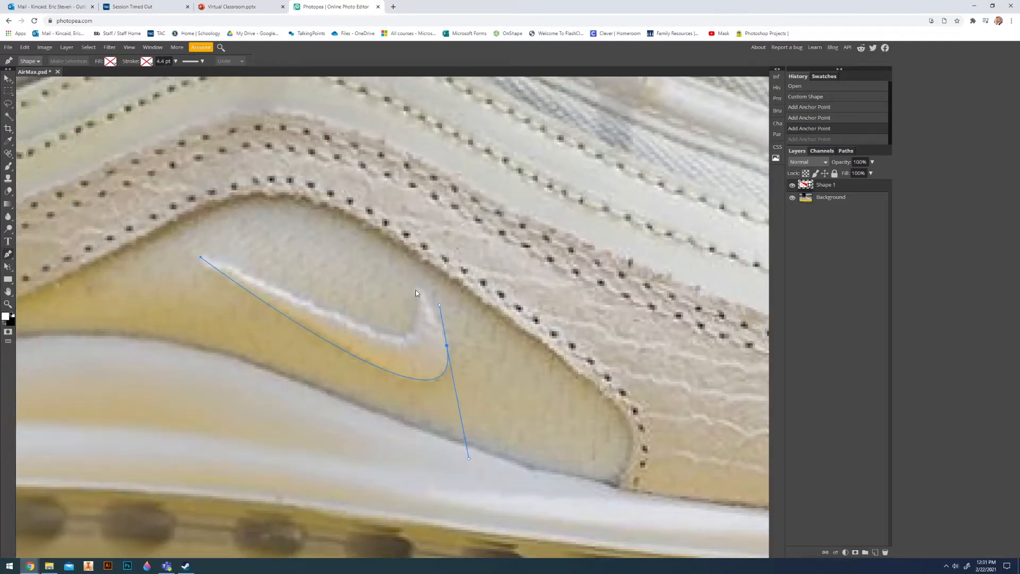
left_click(416, 290)
key("ctrl+z")
left_click(417, 287)
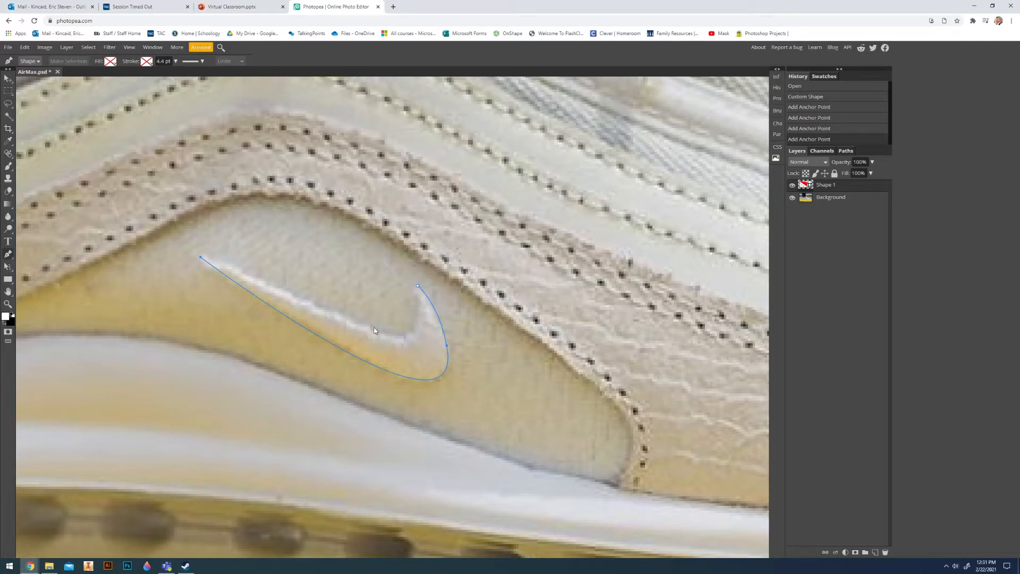
left_click_drag(374, 327, 311, 291)
key("z")
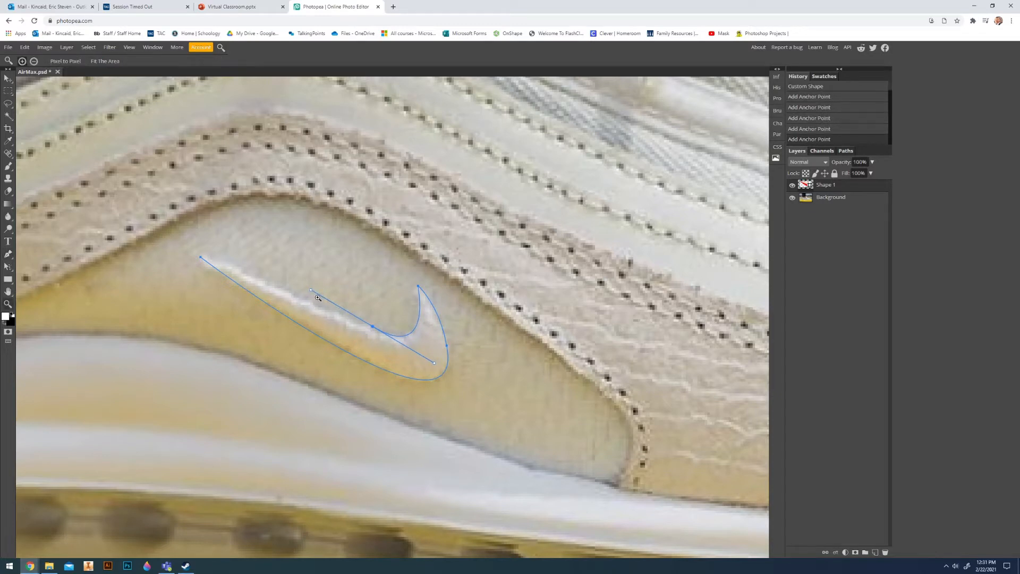
key("p")
left_click_drag(311, 291, 319, 305)
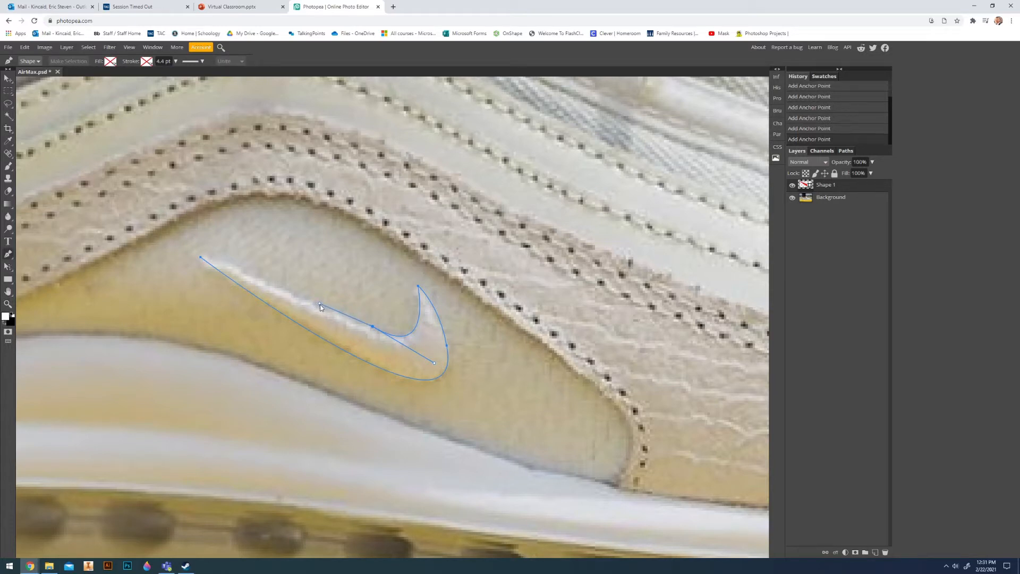
left_click(201, 257)
scroll(375, 342, "up", 2)
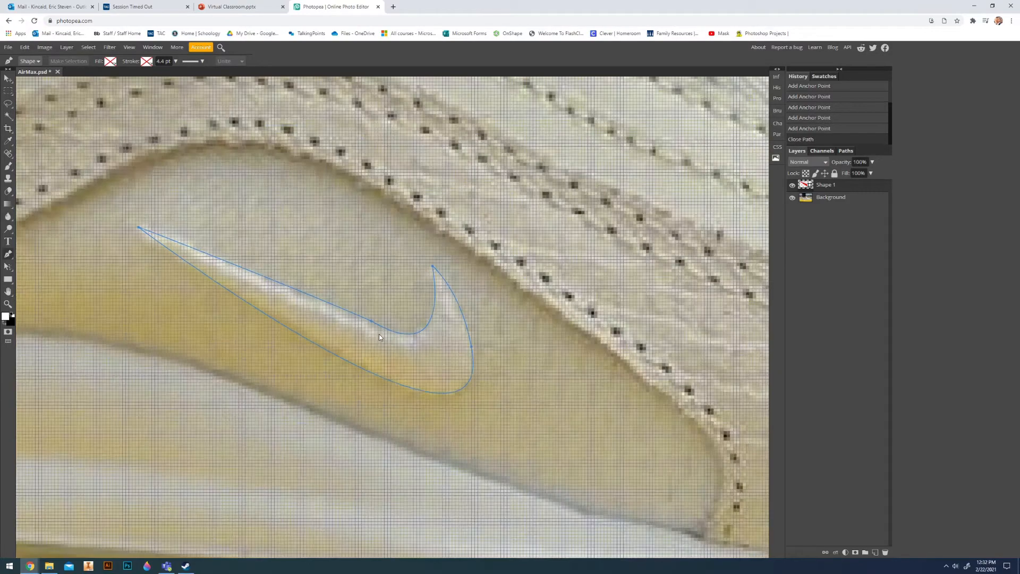
scroll(372, 327, "down", 5)
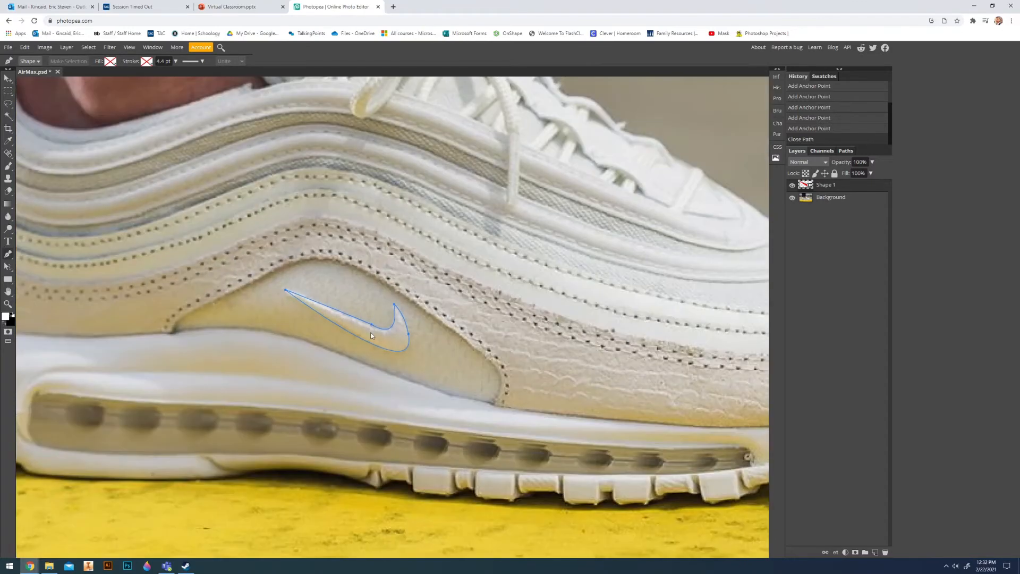
key("ctrl+z")
key("ctrl+z")
key("ctrl+z")
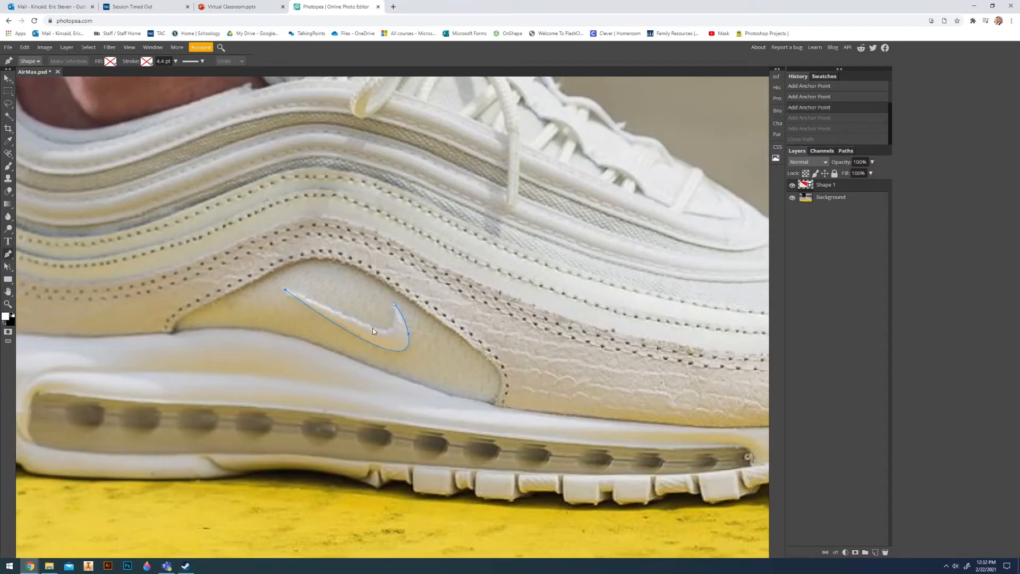
- Trace the swoosh's inner edge with a curved anchor point, shorten its forward handle and close the path at the tail tip
left_click_drag(330, 316, 346, 312)
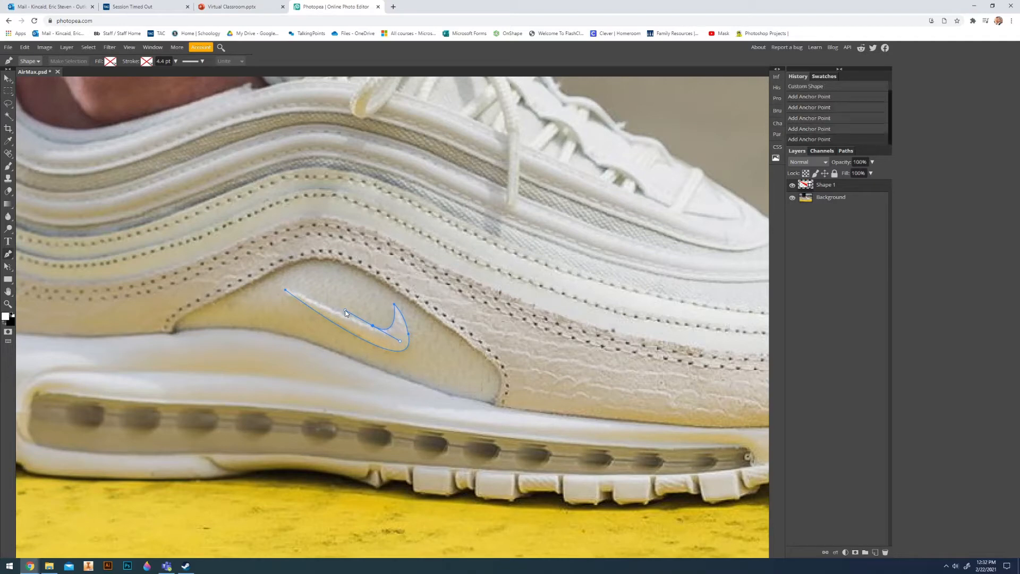
left_click(286, 291)
scroll(272, 351, "up", 5)
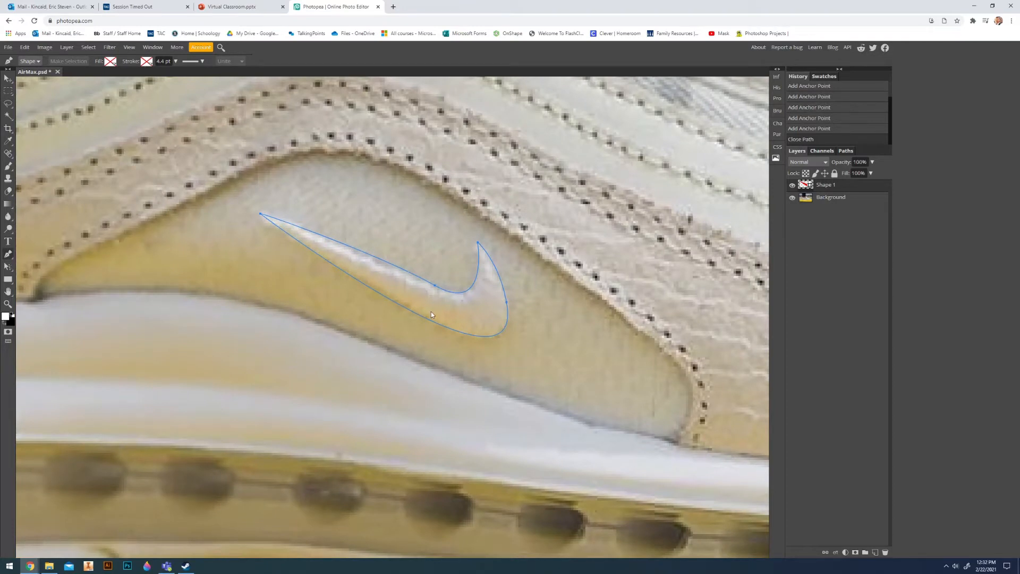
key("ctrl+z")
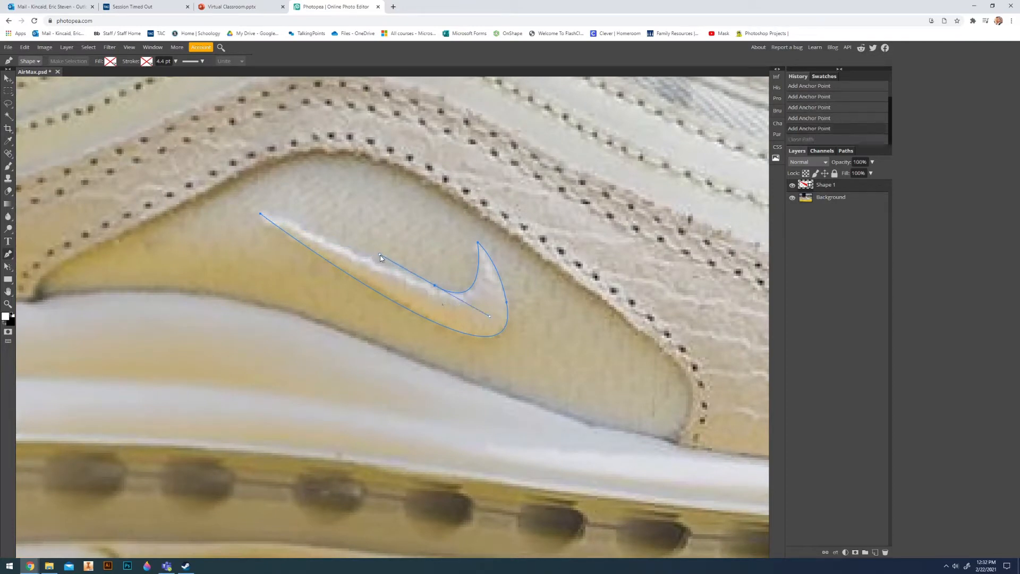
left_click(427, 281)
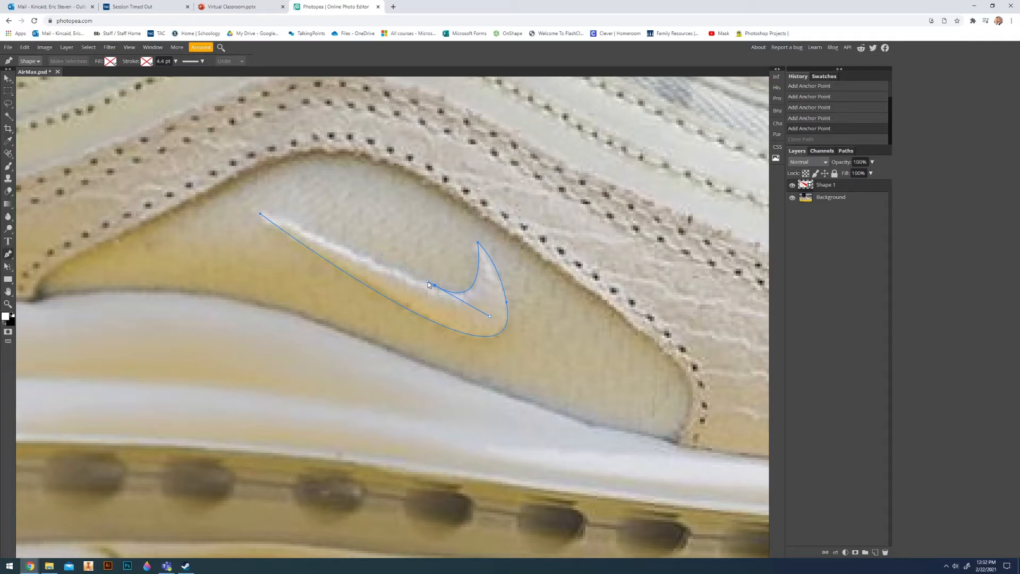
left_click(260, 214)
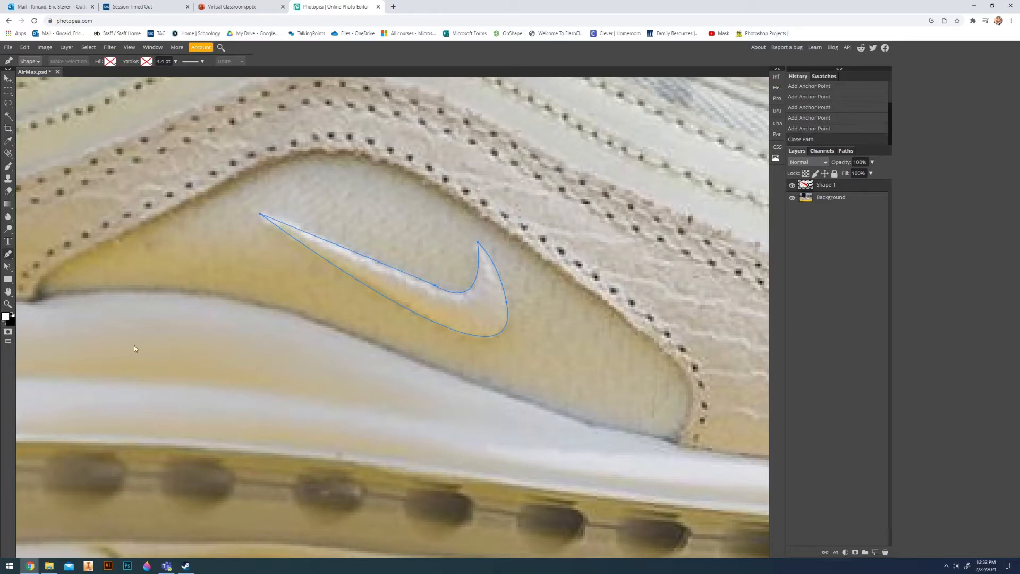
- Adjust the inner edge's anchor point and its handle with Direct Select so the curve follows the swoosh
left_click(8, 255)
left_click(9, 270)
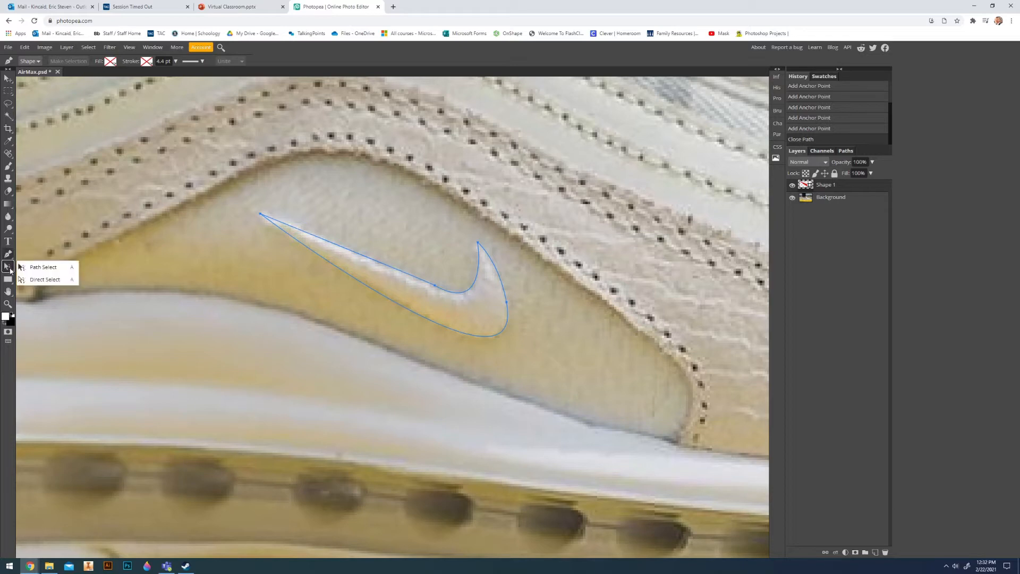
left_click(43, 280)
left_click(435, 287)
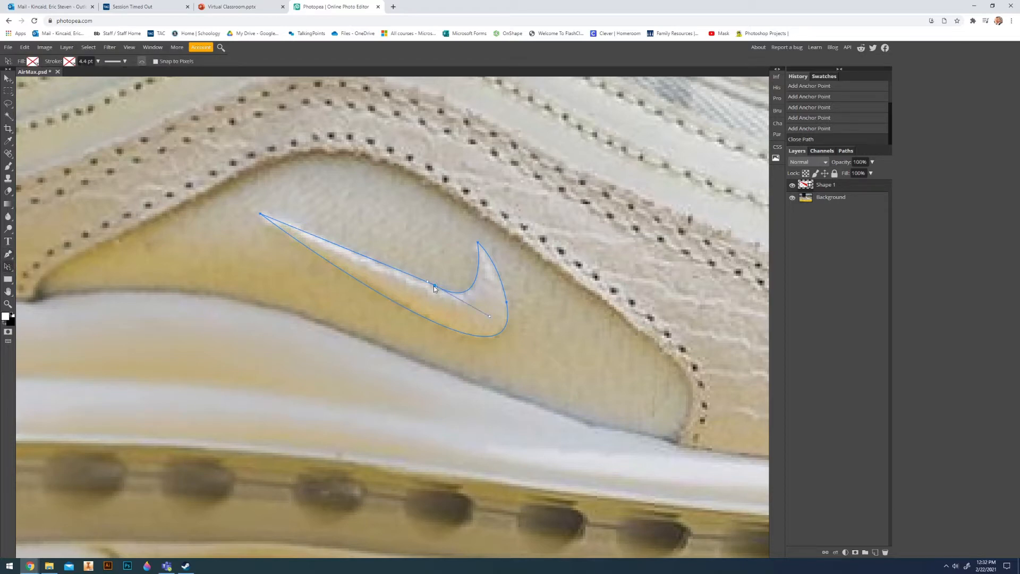
left_click_drag(435, 288, 435, 289)
left_click_drag(428, 284, 343, 250)
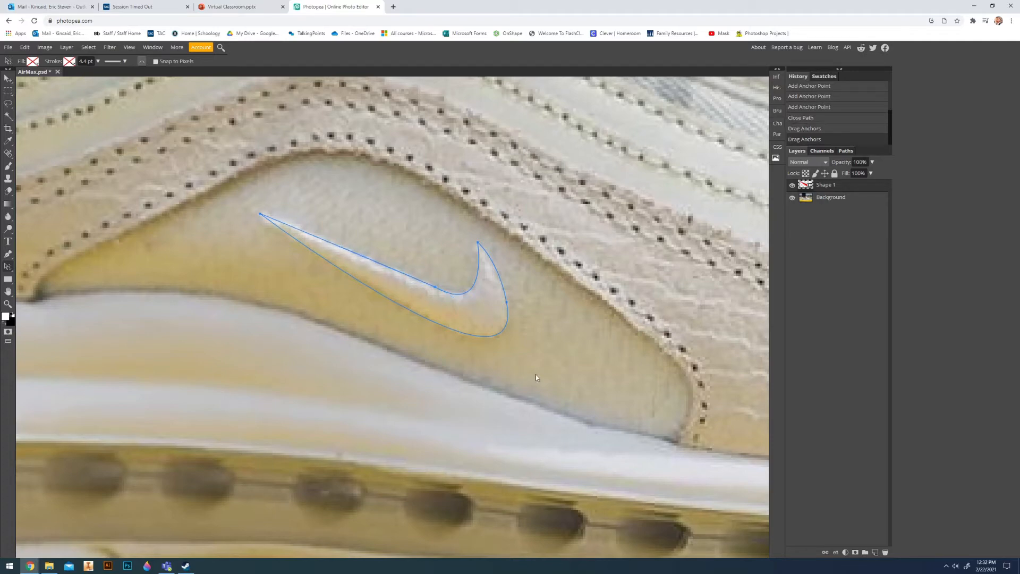
- Fill the traced swoosh shape with solid white
scroll(474, 350, "down", 3)
scroll(472, 333, "down", 2)
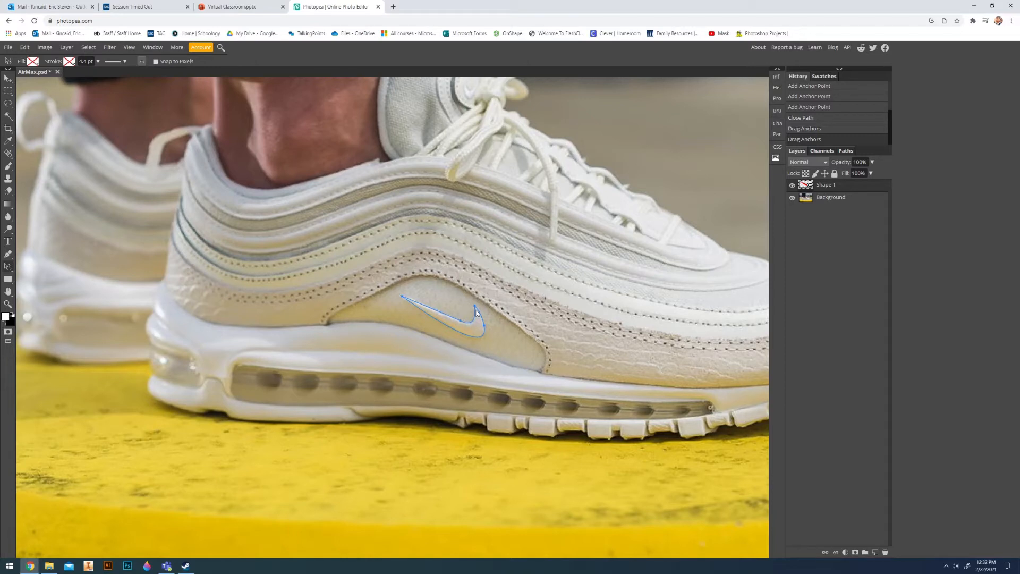
left_click(33, 61)
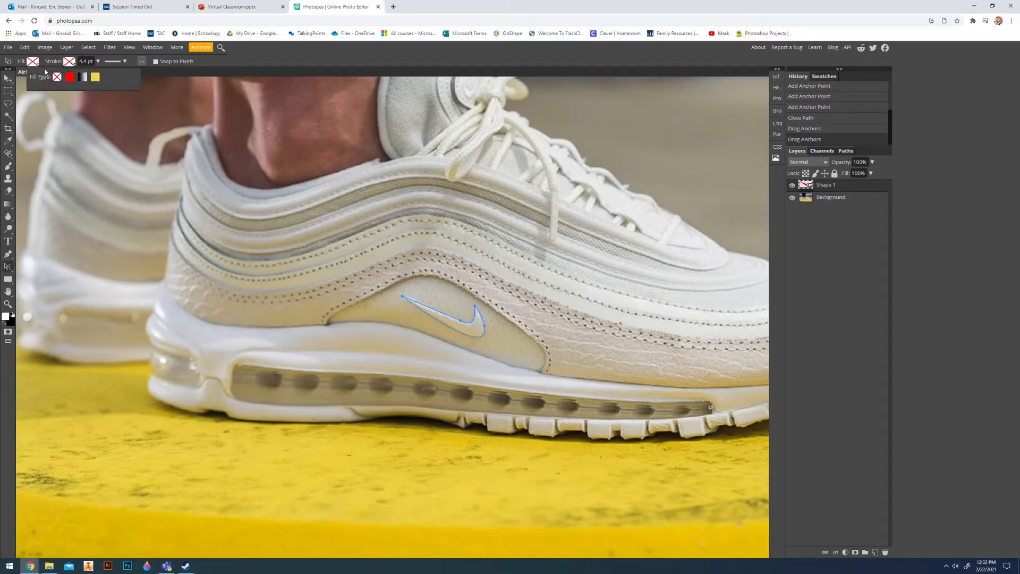
left_click(68, 78)
left_click(101, 105)
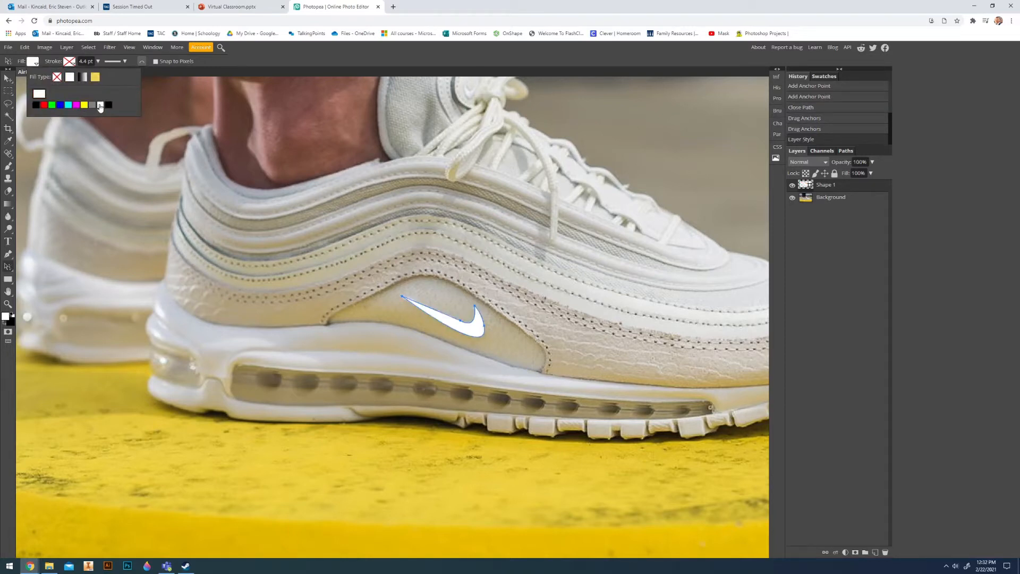
left_click(230, 71)
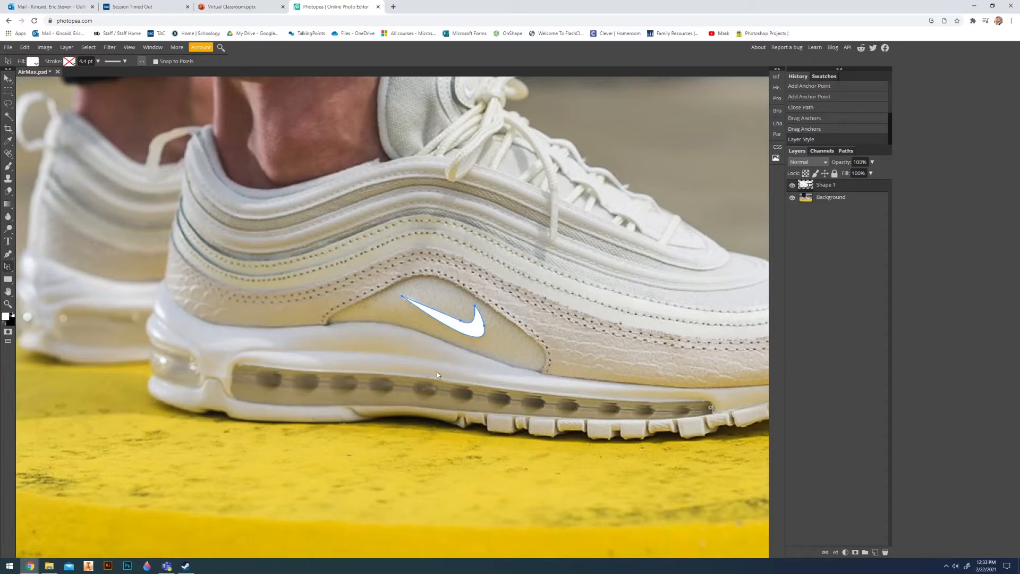
- Rename the swoosh shape layer as Nike Check
double_click(840, 187)
type("Nike CHheck")
key("Return")
- Add an Outer Glow to the Nike Check layer with the bright cyan colour 00fff7
double_click(850, 190)
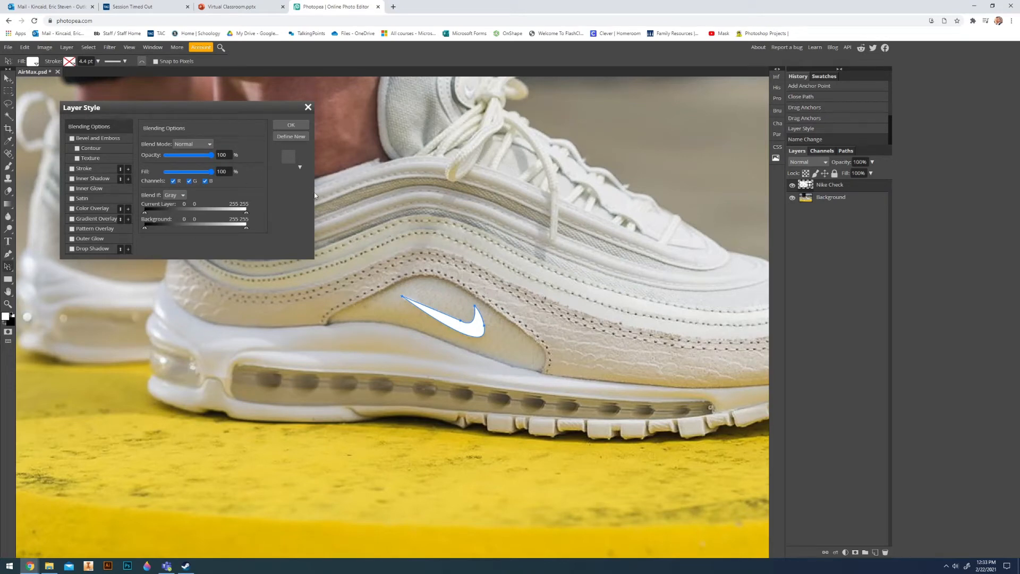
left_click(87, 238)
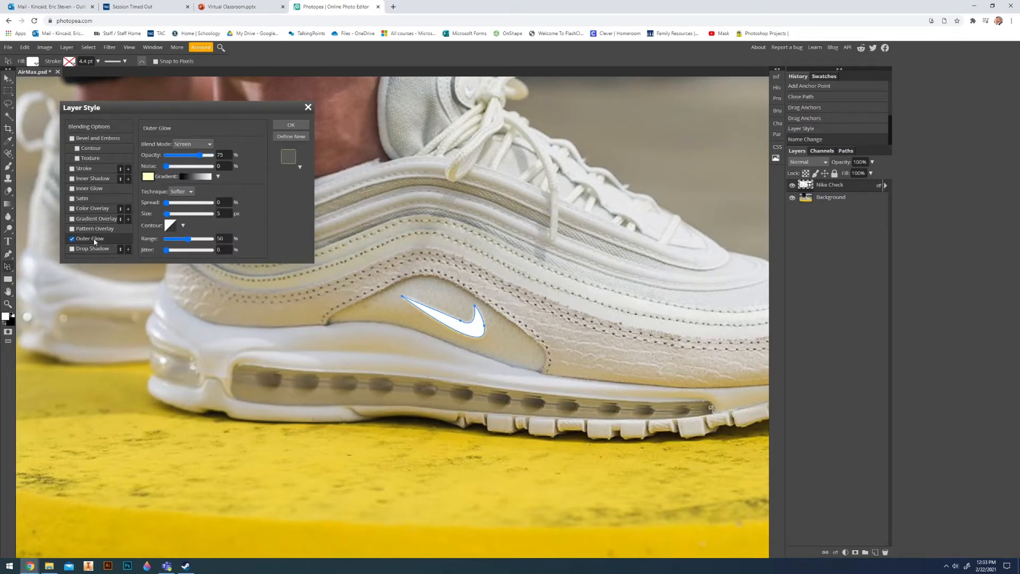
left_click(146, 177)
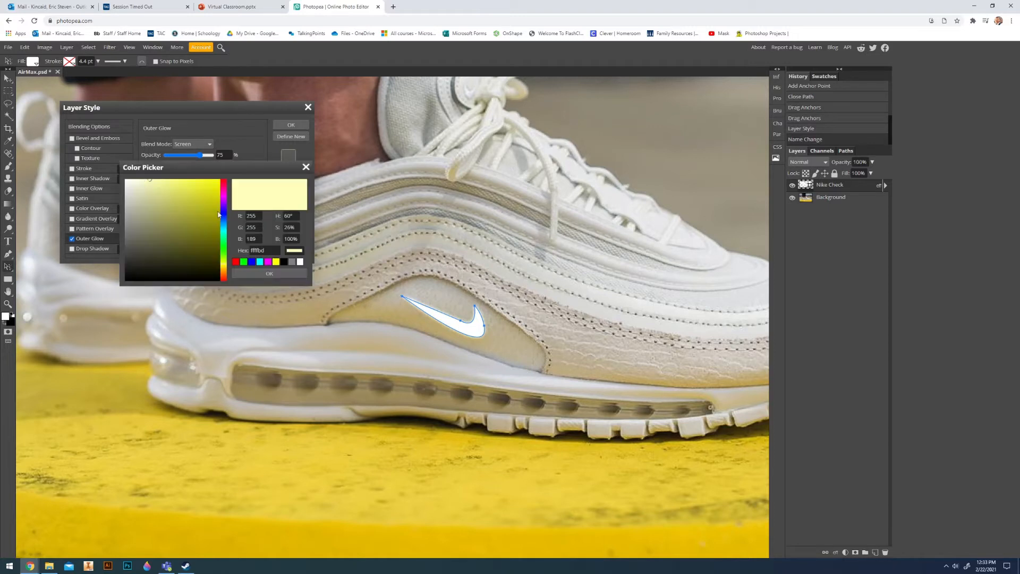
left_click(224, 230)
left_click(173, 195)
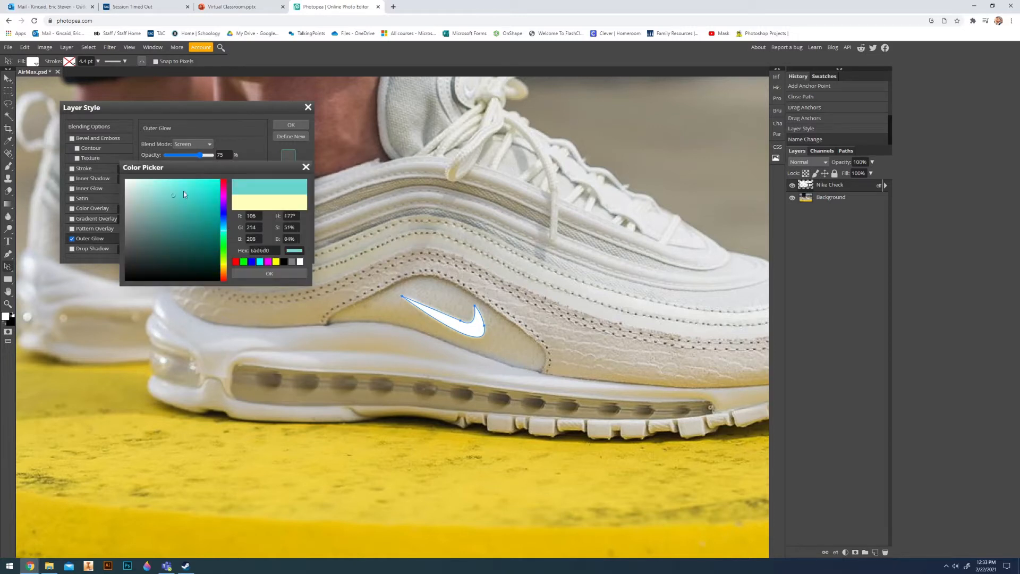
left_click_drag(183, 191, 272, 163)
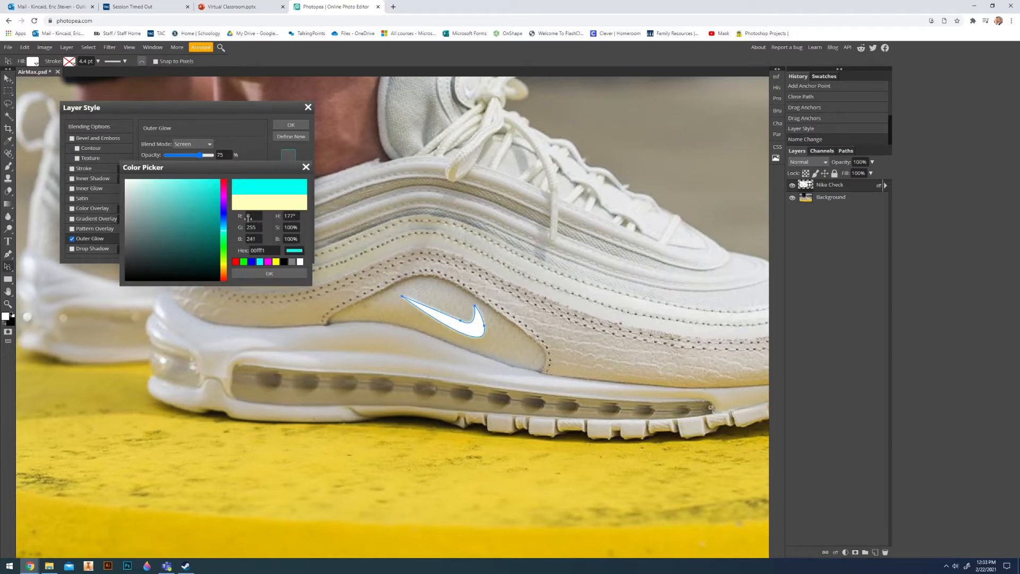
left_click(221, 249)
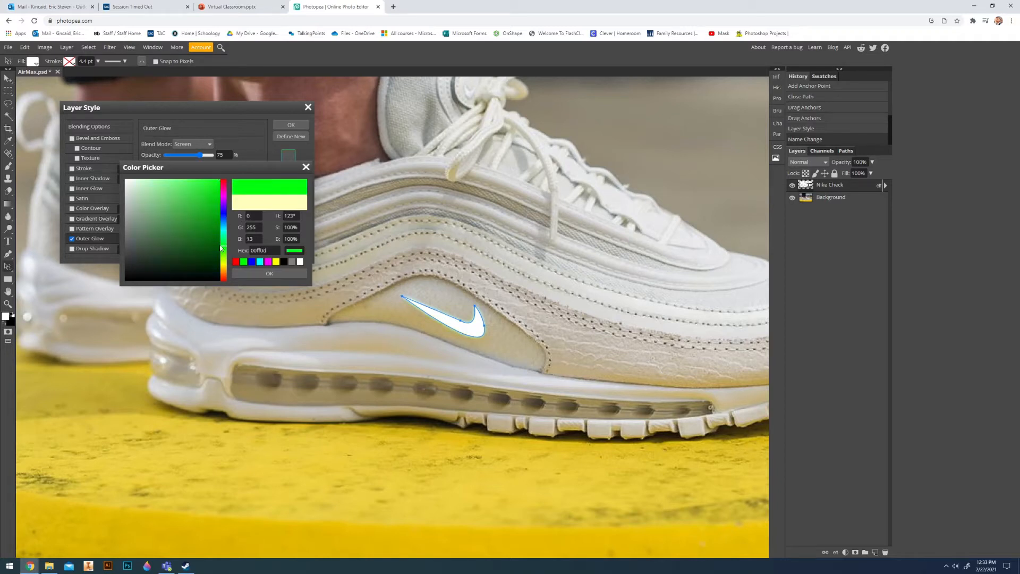
left_click_drag(226, 241, 224, 231)
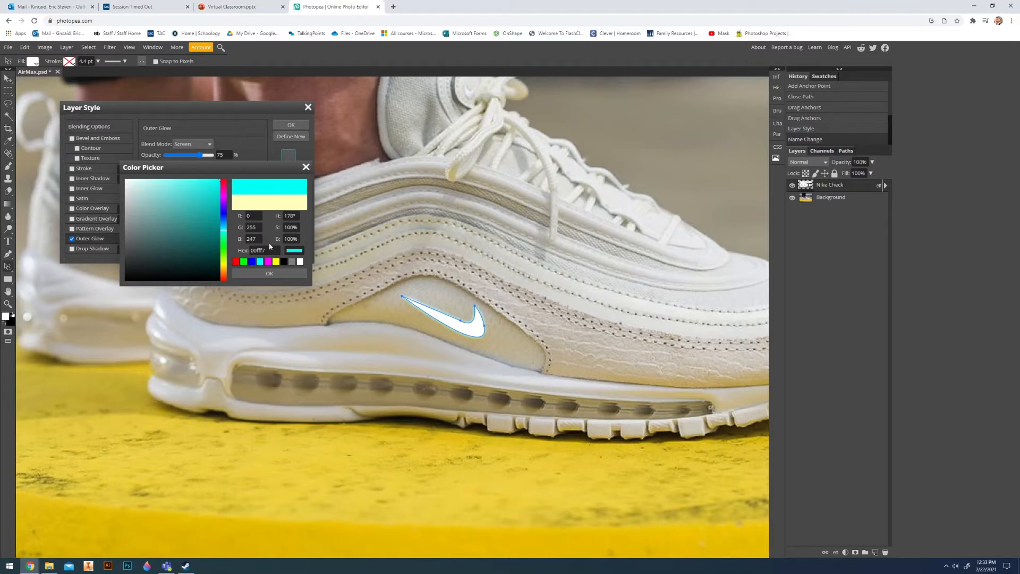
left_click(264, 274)
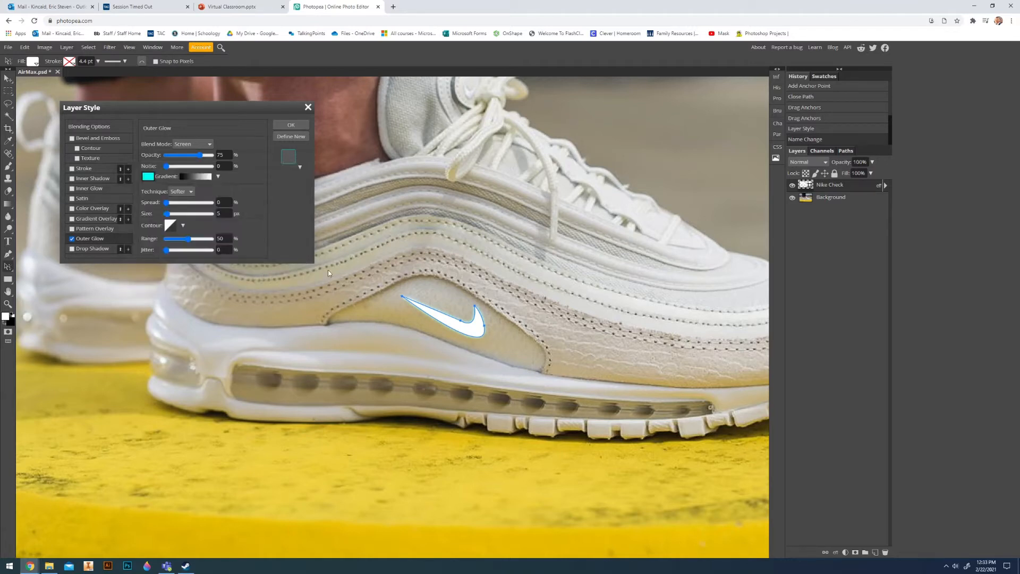
- Set the outer glow's size to 20 px and its opacity to 100%
left_click_drag(167, 214, 171, 216)
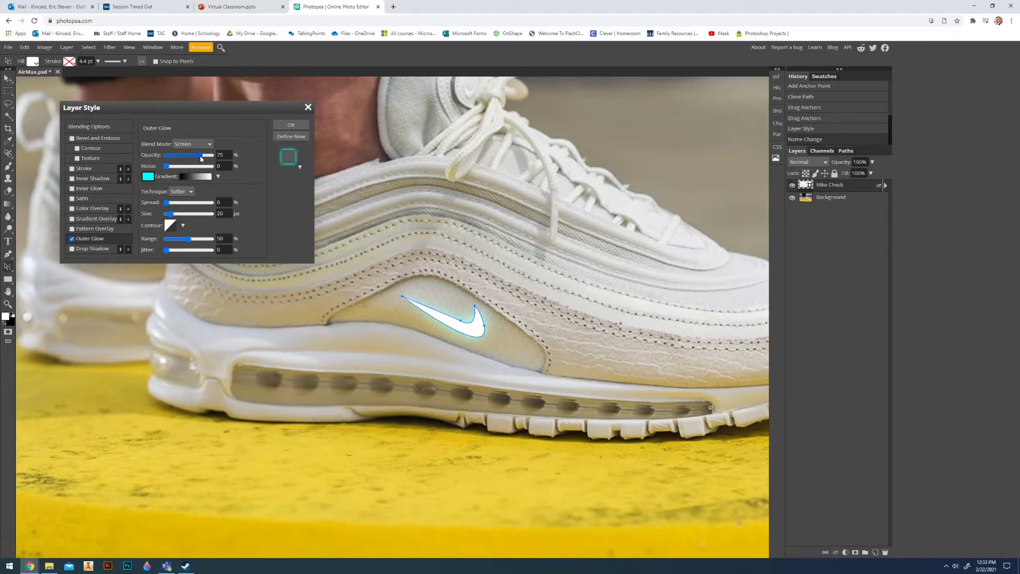
left_click_drag(200, 155, 213, 155)
left_click(228, 156)
left_click_drag(211, 155, 239, 160)
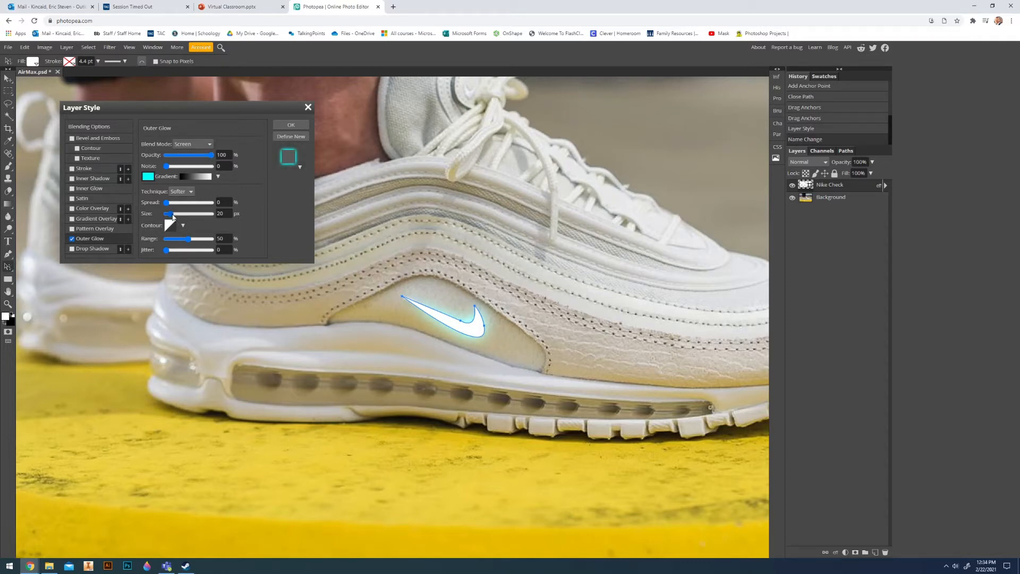
- Switch the glow's technique to Precise, reduce its size to 19 px and apply the layer style
mouse_move(166, 203)
left_mouse_down()
mouse_move(182, 204)
mouse_move(166, 204)
mouse_move(173, 217)
mouse_move(227, 220)
mouse_move(162, 212)
mouse_move(173, 213)
left_mouse_up()
left_click(185, 192)
left_click(180, 211)
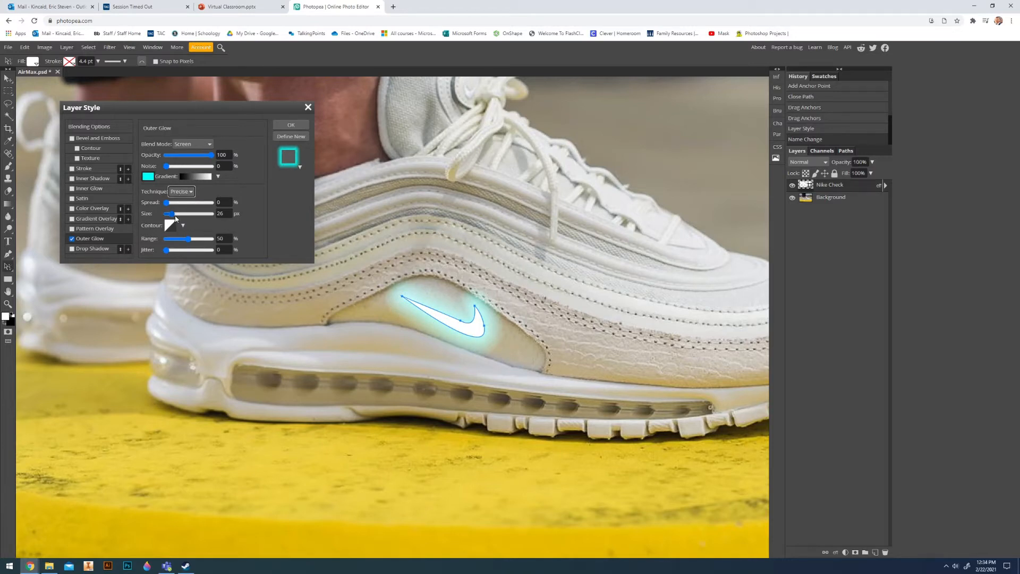
left_click_drag(170, 214, 169, 216)
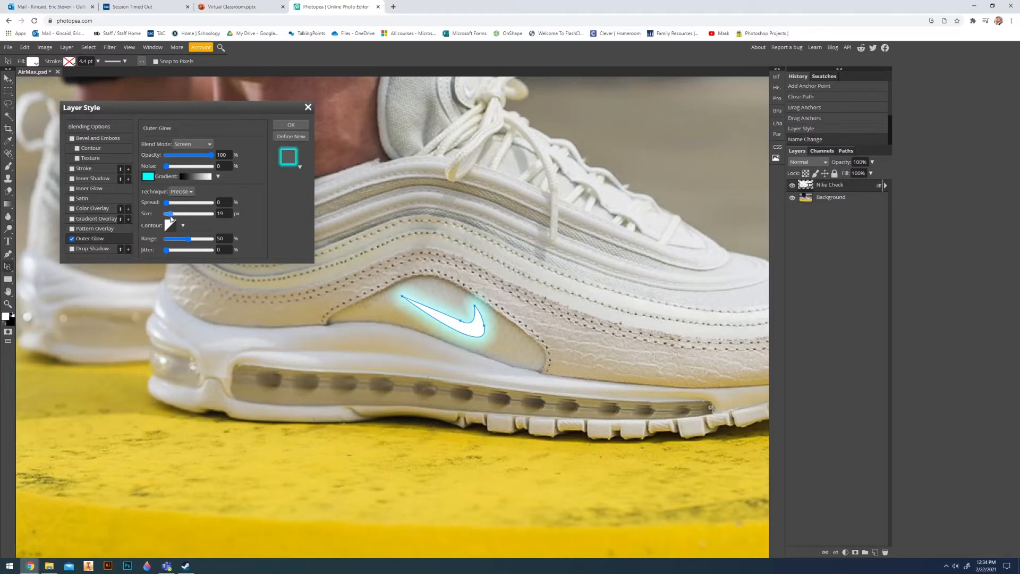
left_click(286, 127)
- Select the Background layer and toggle the Nike Check layer's visibility to compare the shoe with and without the glow, close up and in full view
left_click(843, 201)
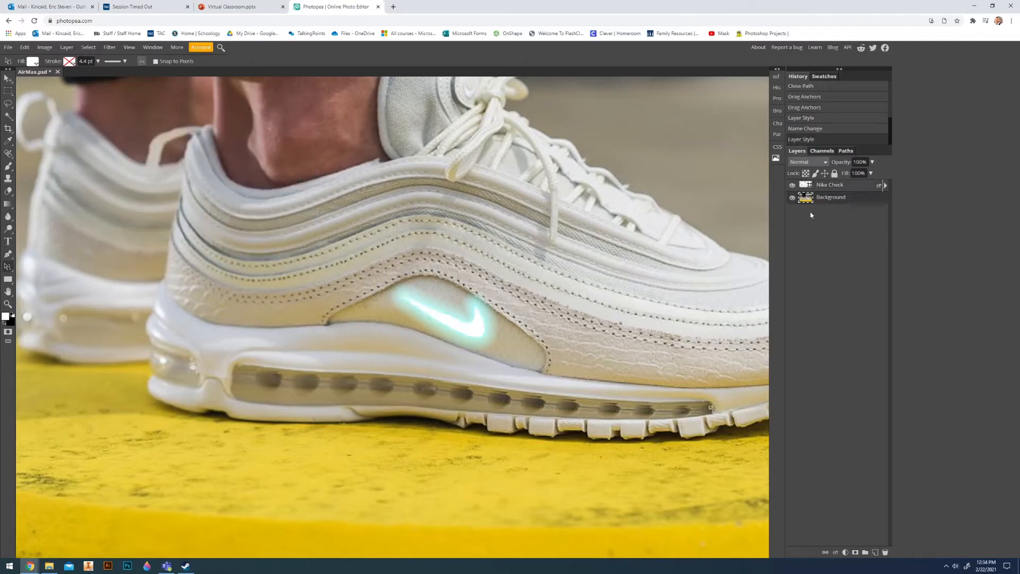
left_click(792, 185)
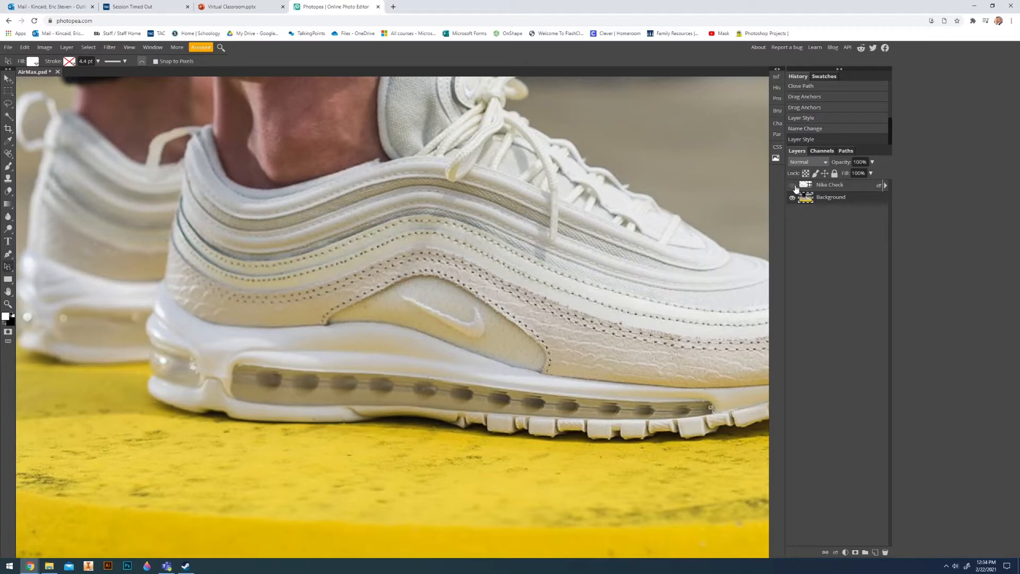
left_click(792, 185)
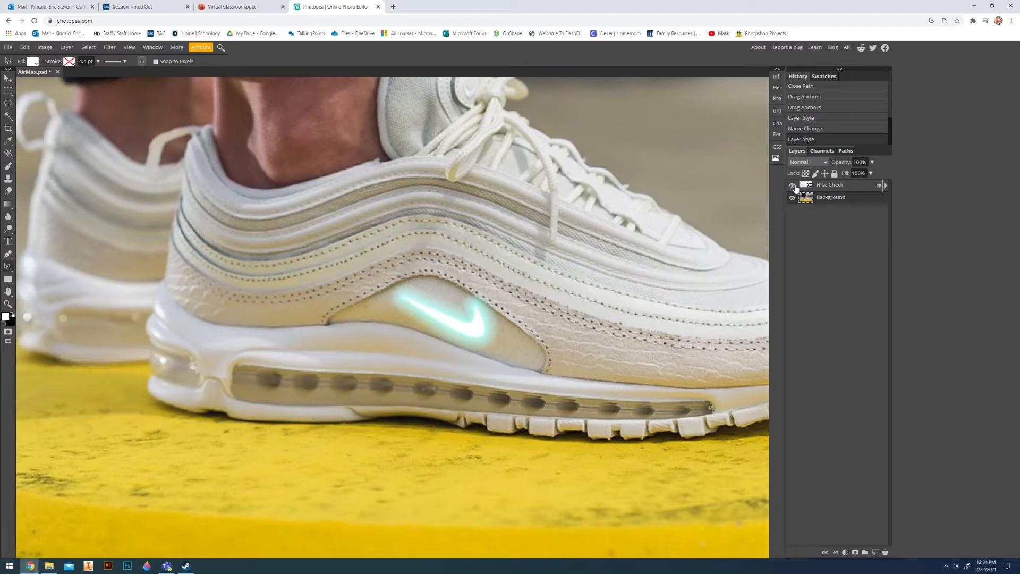
left_click(792, 185)
left_click(792, 185)
scroll(582, 377, "down", 3)
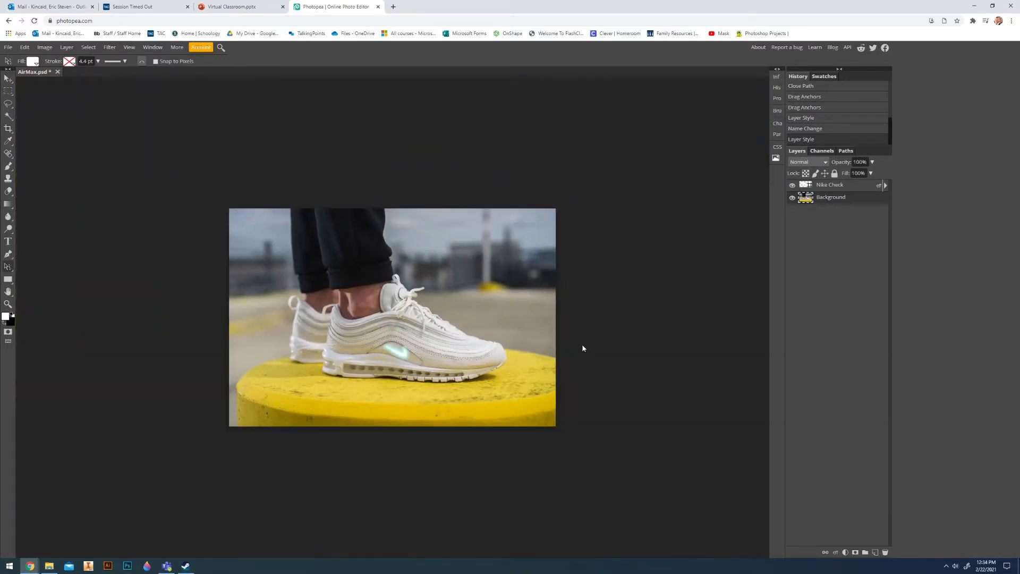
scroll(497, 348, "up", 2)
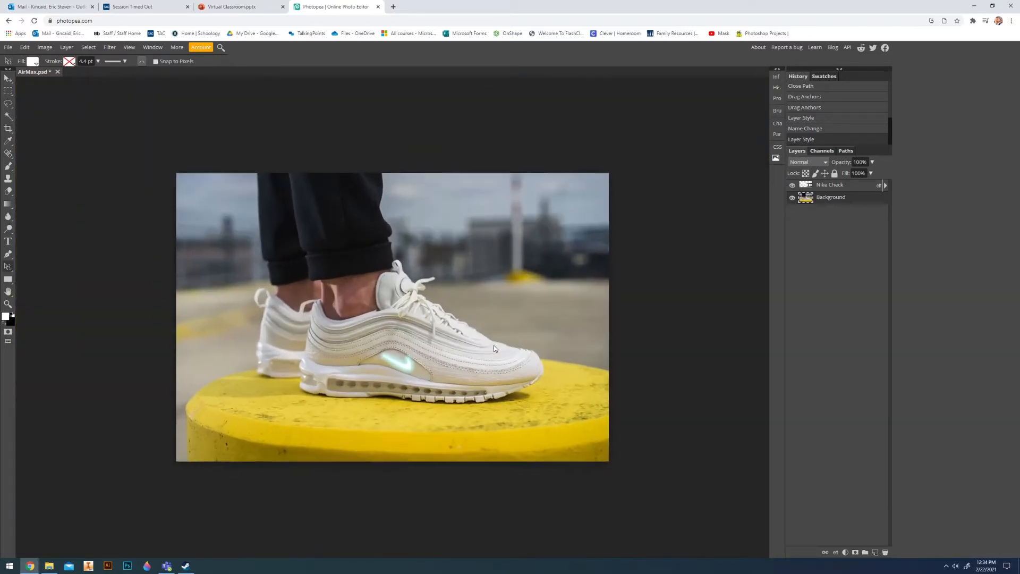
left_click(795, 186)
left_click(795, 186)
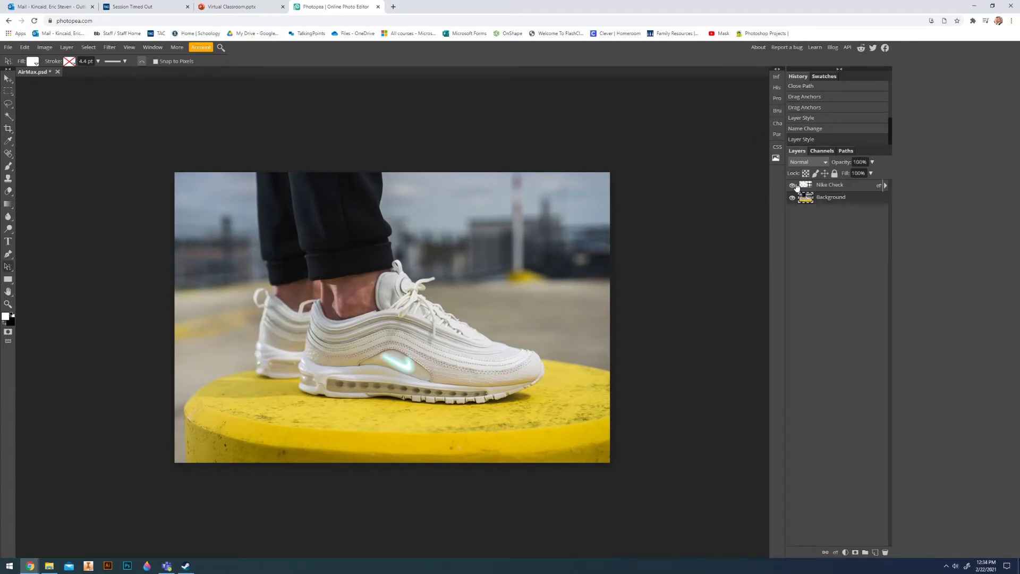
left_click(795, 186)
left_click(795, 185)
left_click(795, 185)
left_click(795, 186)
left_click(795, 186)
left_click(794, 185)
- Try to trace the heel end of the midsole's air window with two curved Pen tool anchor points and no fill
scroll(379, 370, "up", 3)
left_click_drag(511, 445, 426, 309)
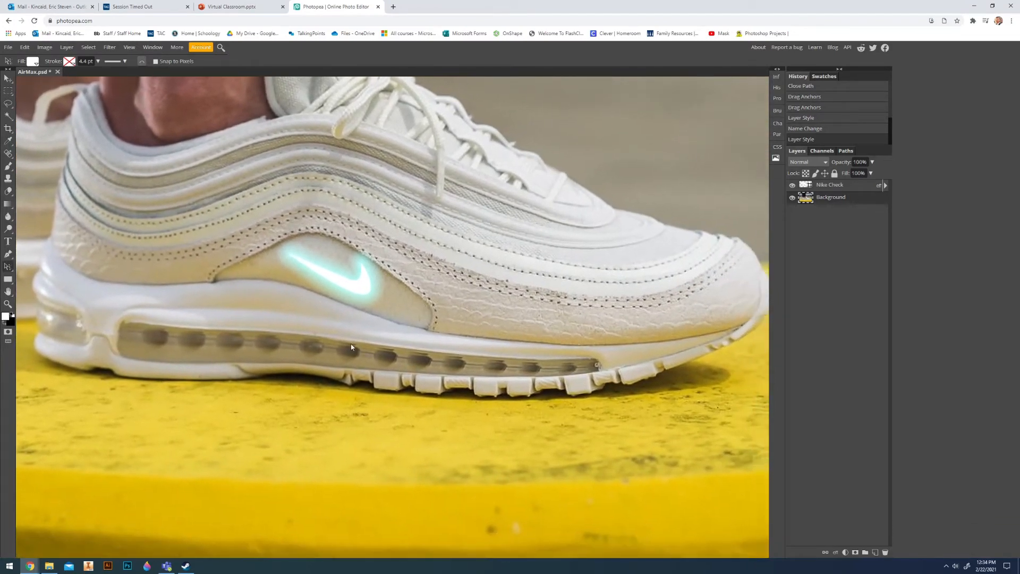
left_click_drag(315, 351, 340, 333)
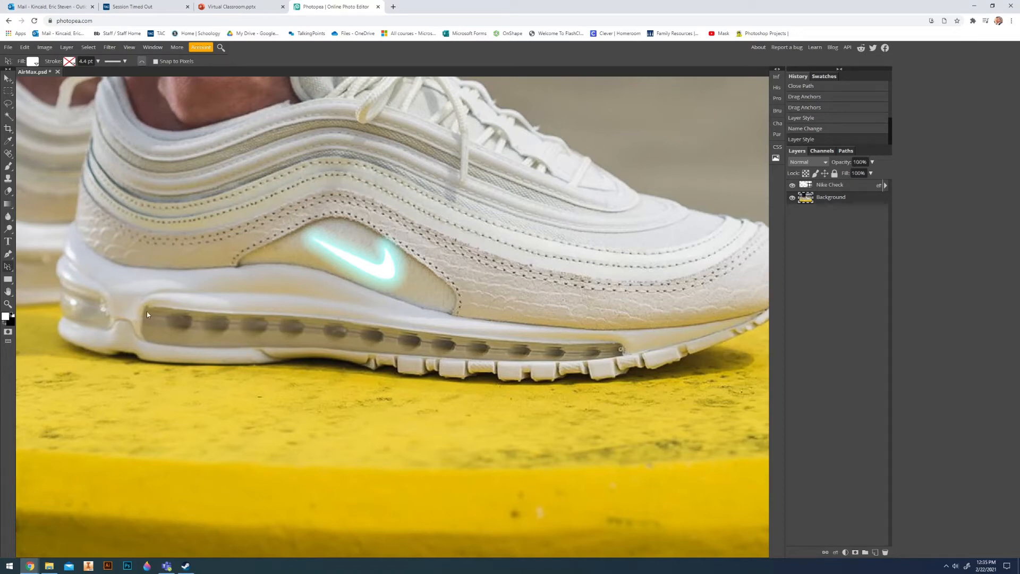
left_click_drag(126, 286, 366, 367)
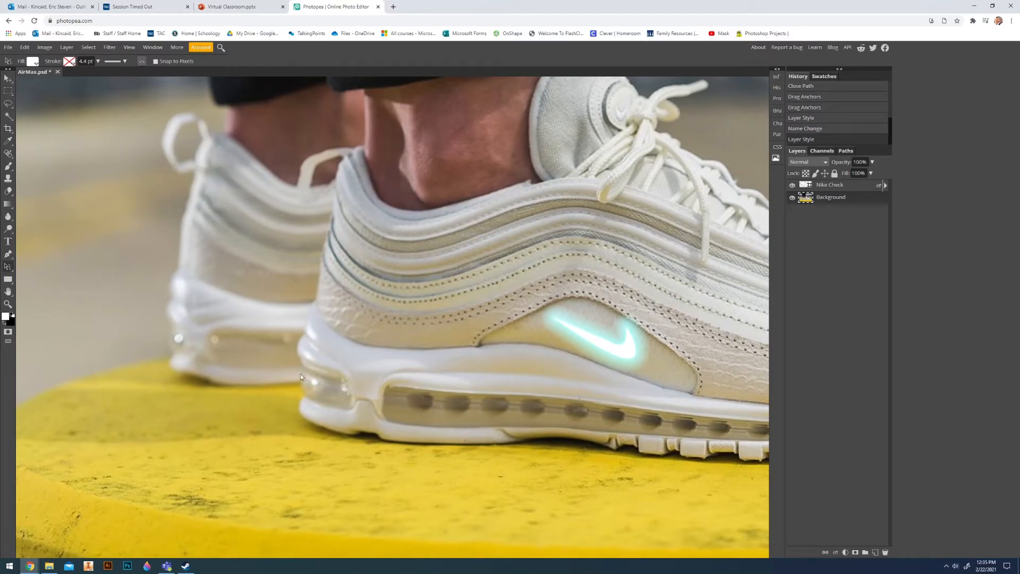
left_click_drag(531, 384, 313, 295)
key("p")
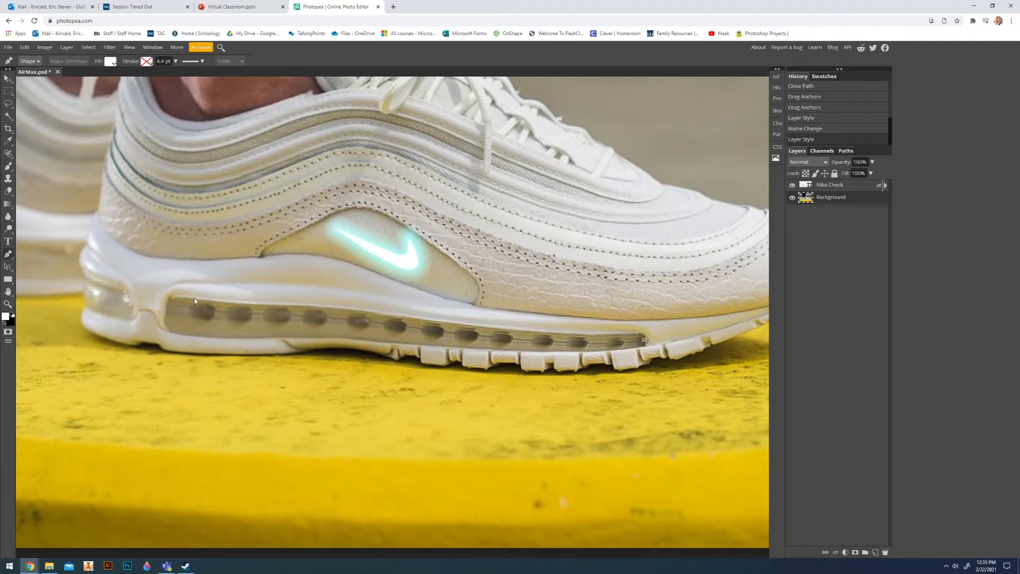
left_click_drag(204, 300, 142, 288)
left_click_drag(203, 338, 259, 337)
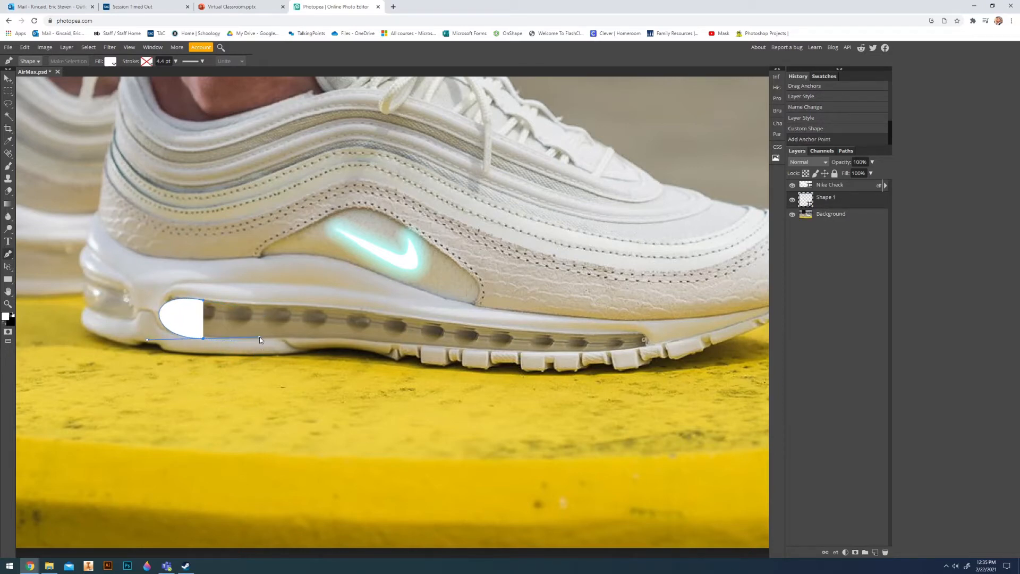
left_click(110, 61)
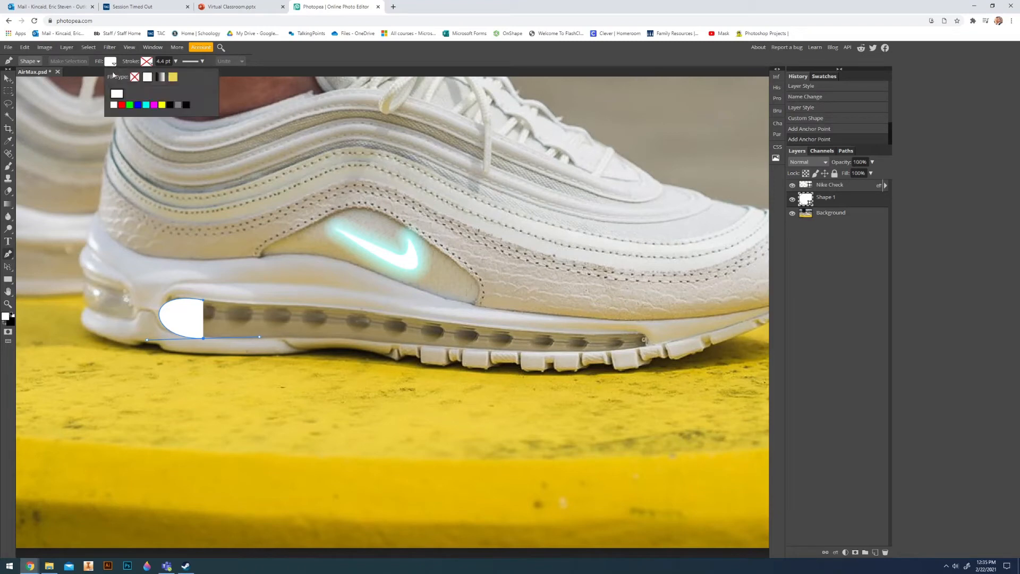
left_click(136, 81)
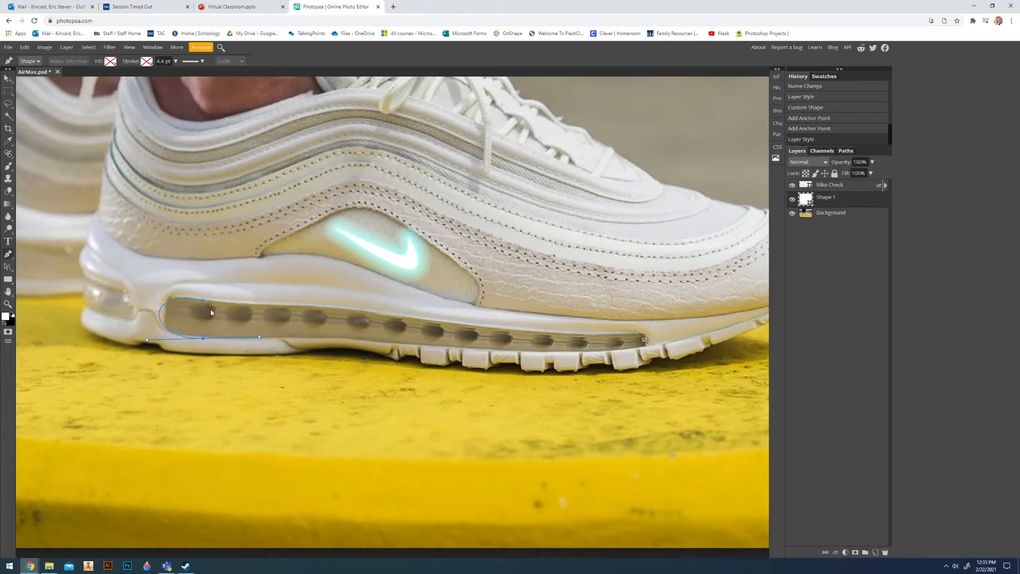
key("ctrl+z")
key("ctrl+z")
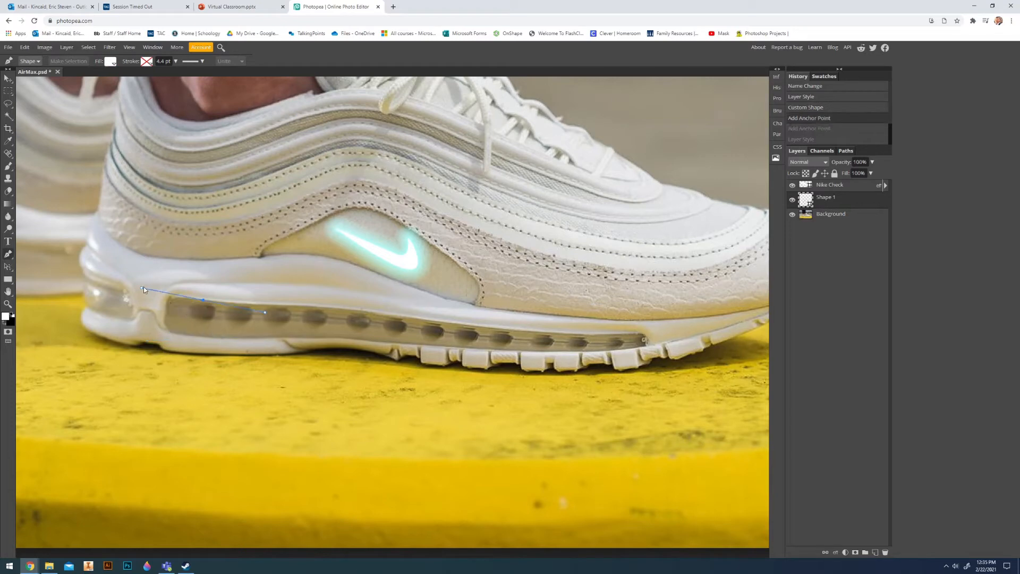
- Try different handle directions for the curve around the air window's heel end, and undo its anchor points
left_click(205, 336)
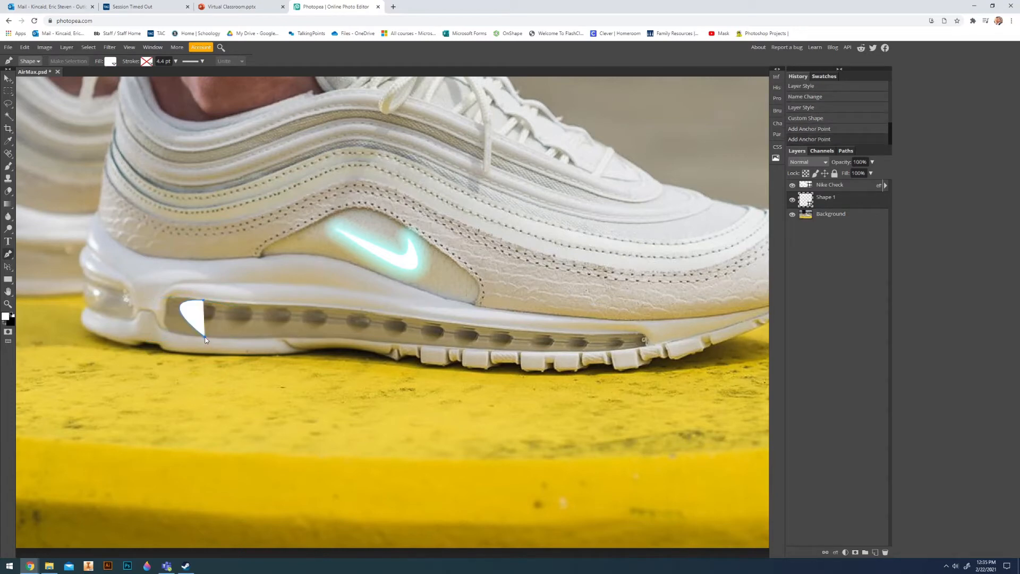
left_click_drag(205, 337, 268, 343)
key("ctrl+z")
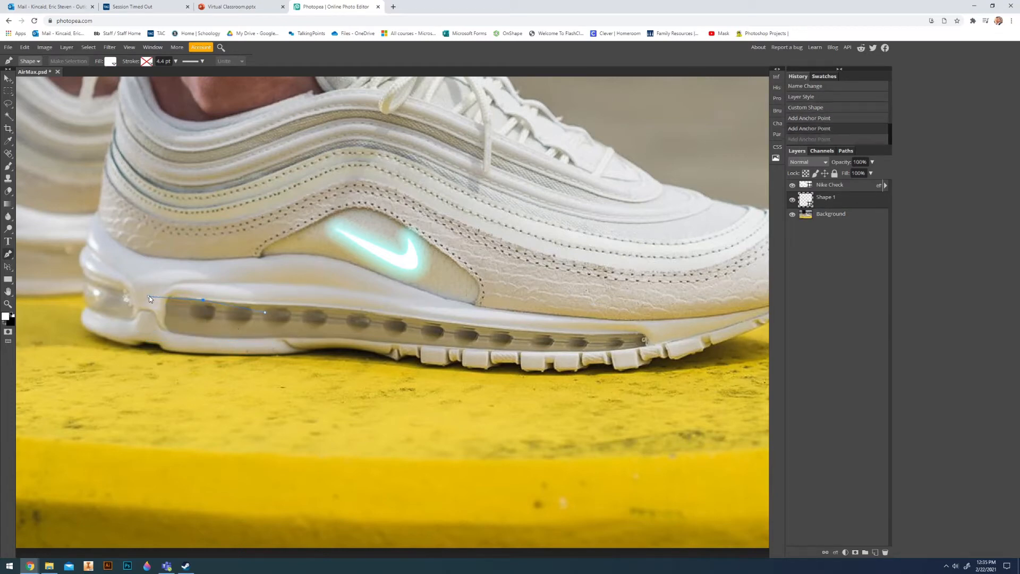
left_click_drag(201, 338, 266, 336)
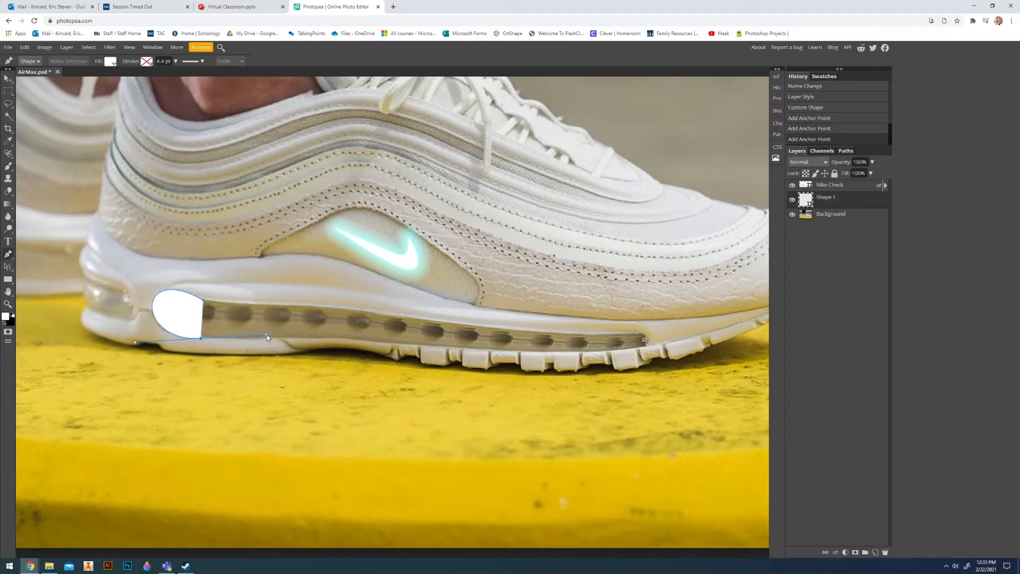
key("ctrl+z")
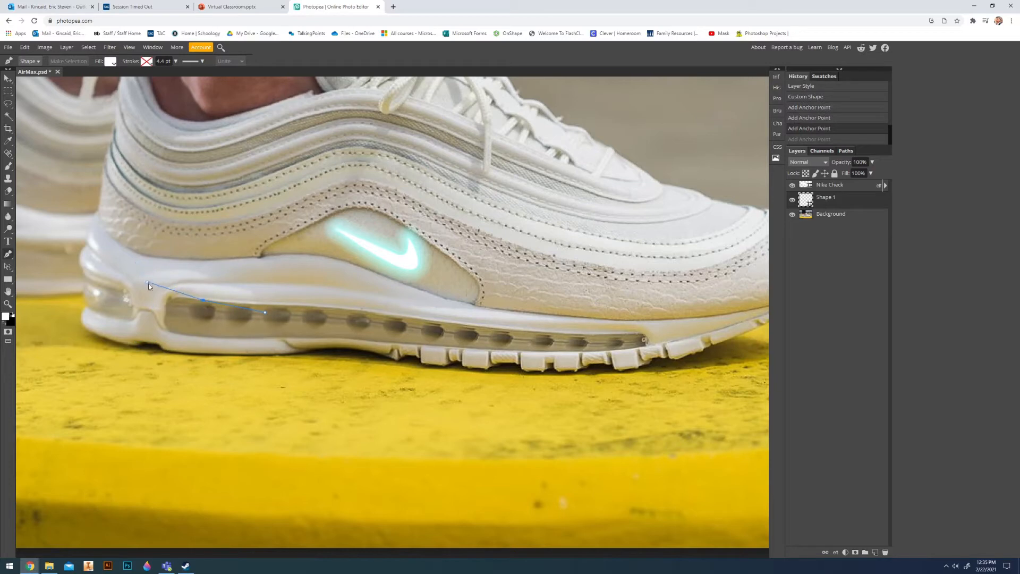
left_click_drag(203, 337, 286, 340)
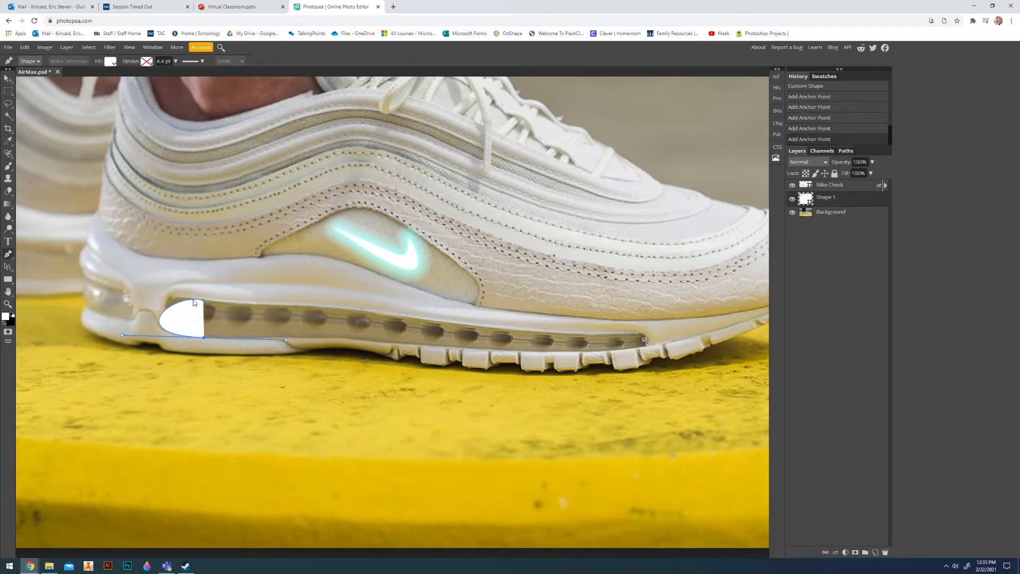
key("ctrl+z")
key("ctrl+z")
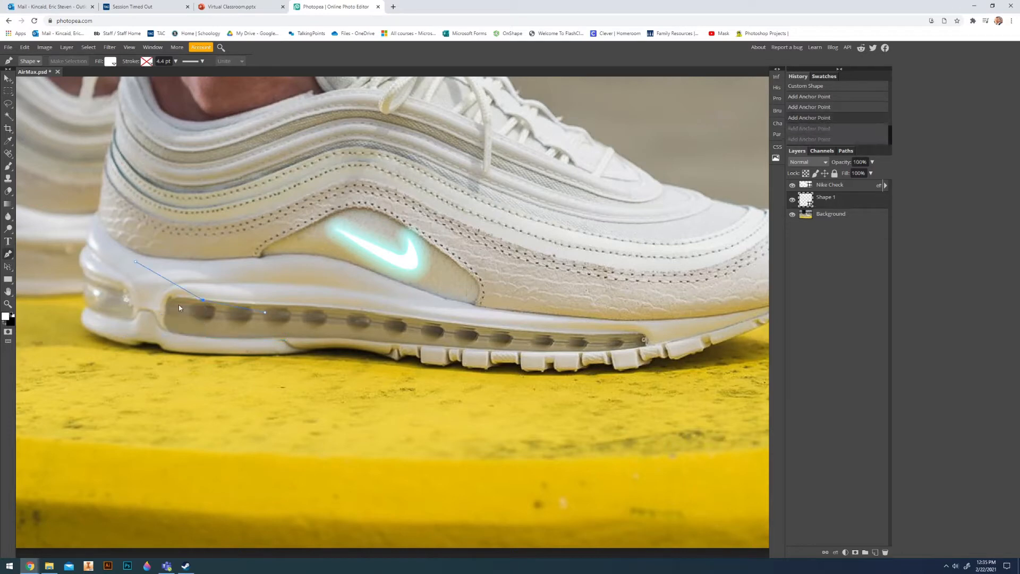
key("ctrl+z")
key("ctrl+z")
key("ctrl+z")
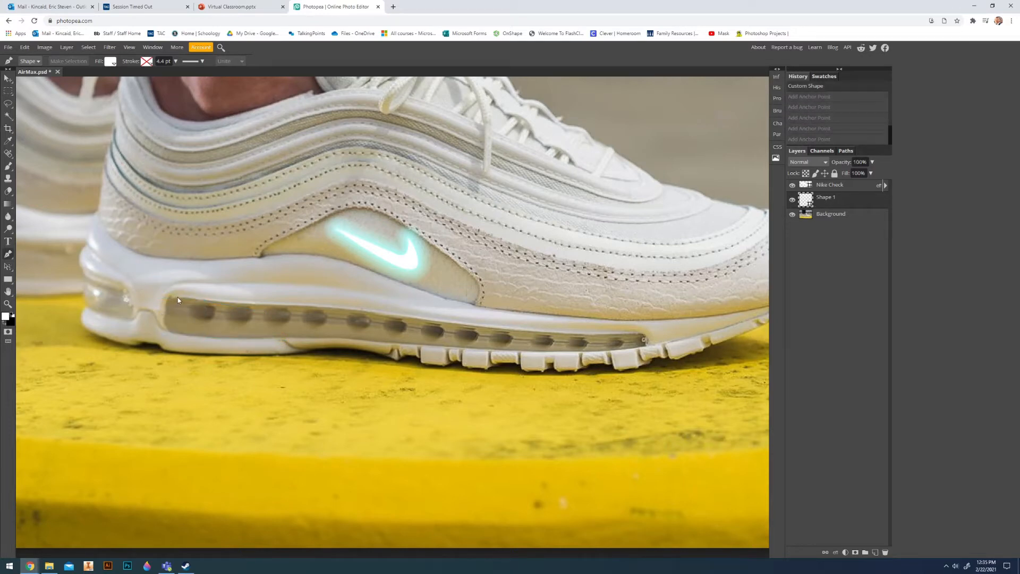
- Trace the curve around the air window's heel end with two curved Pen tool anchor points
left_click_drag(180, 298, 142, 293)
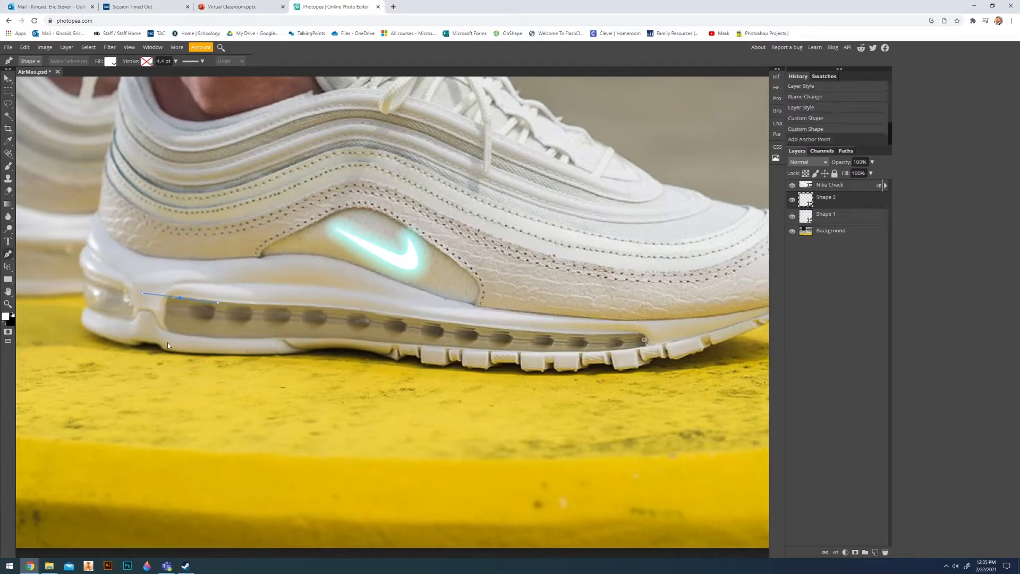
left_click_drag(180, 335, 206, 336)
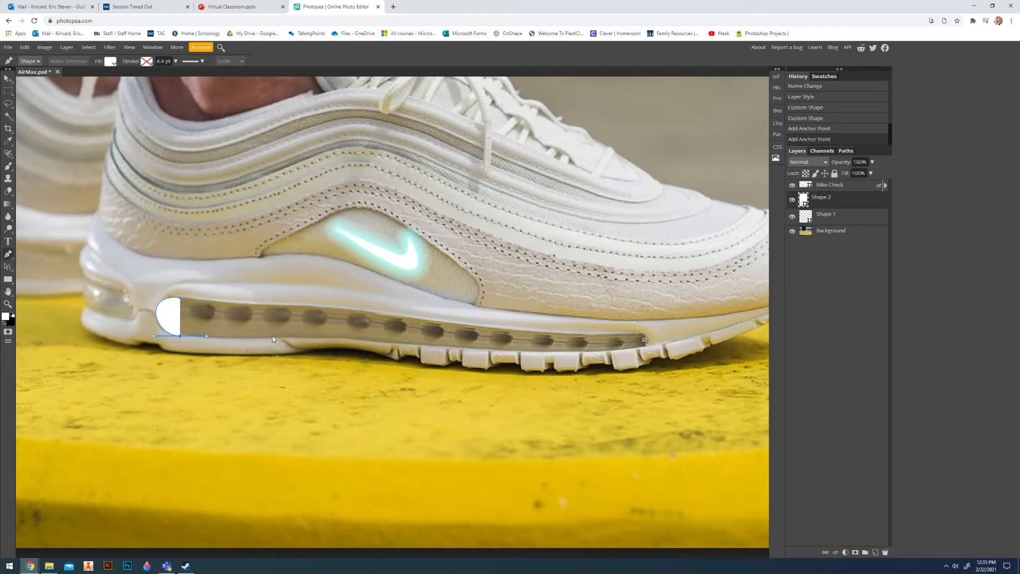
left_click_drag(314, 338, 342, 339)
left_click(117, 64)
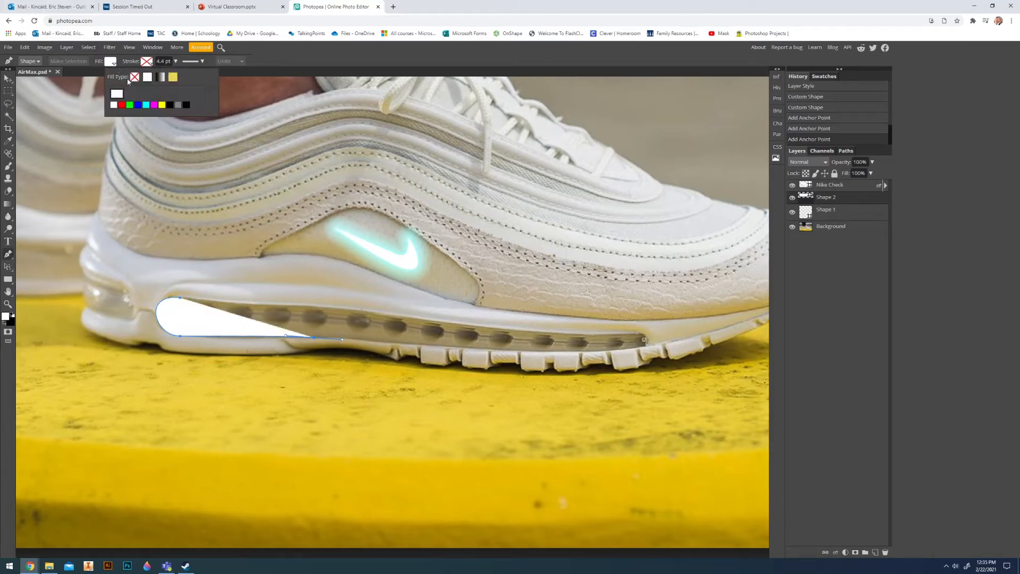
left_click(134, 77)
left_click(314, 346)
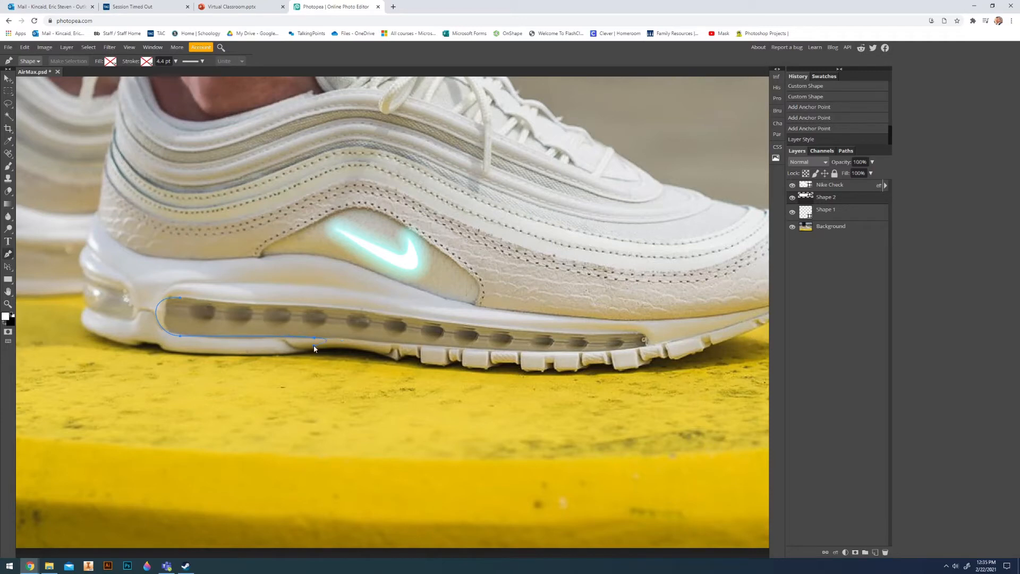
key("ctrl+z")
key("ctrl+z")
key("ctrl+z")
- Turn off the shape's fill and trace the air window's lower edge from heel toward toe with curved anchor points
left_click(110, 61)
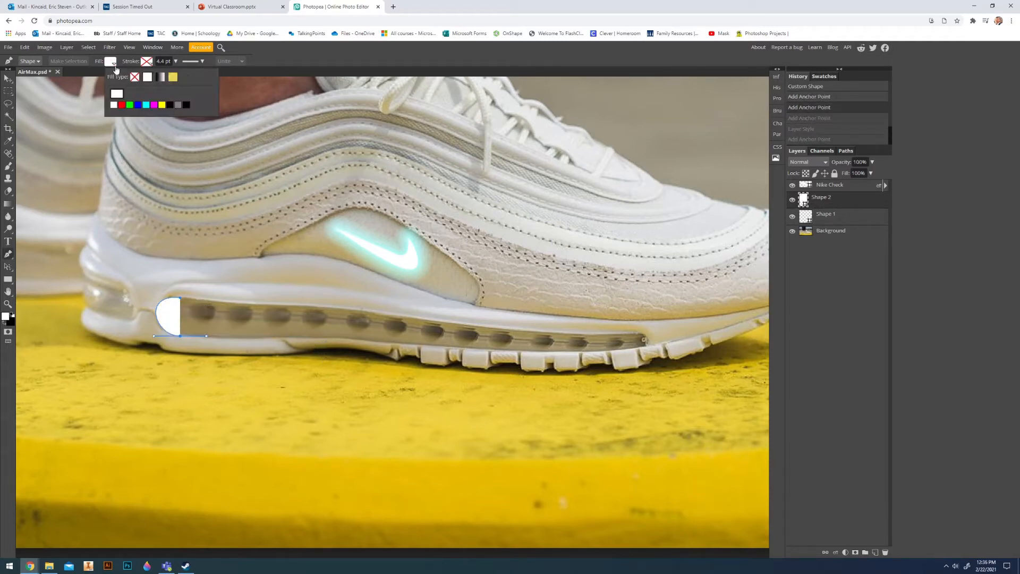
left_click(135, 77)
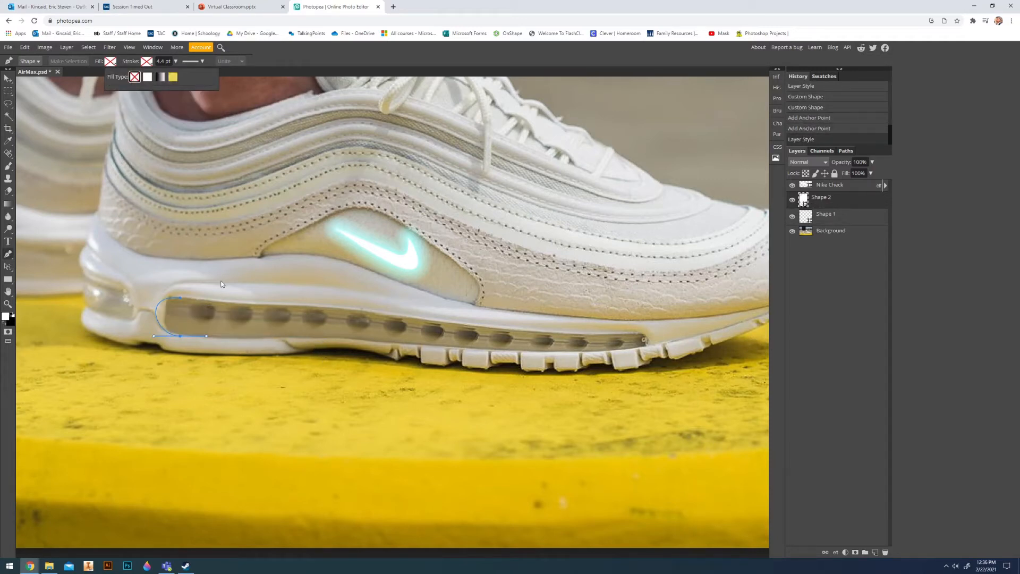
left_click(285, 338)
left_click_drag(287, 336, 323, 337)
left_click_drag(392, 343, 398, 347)
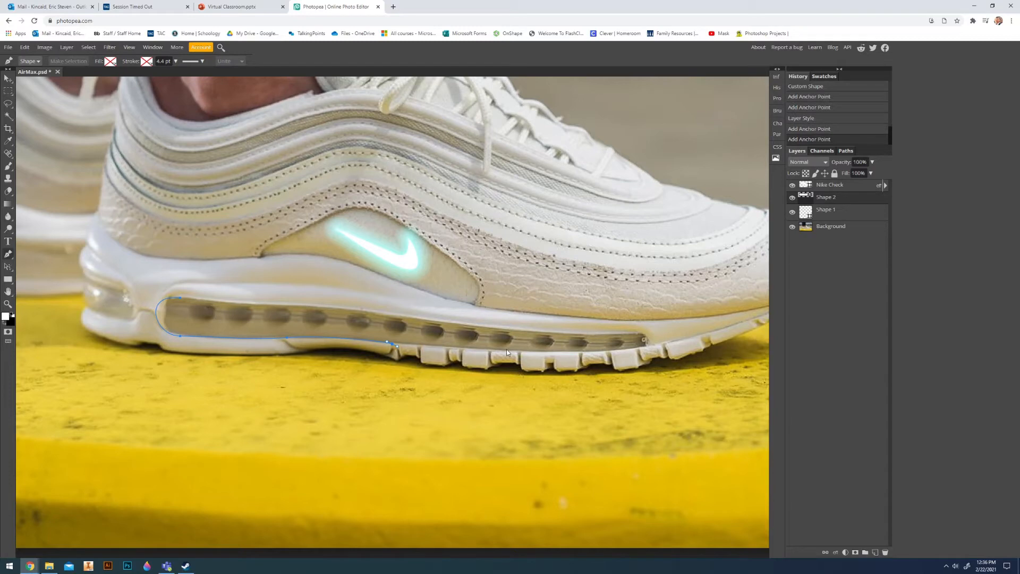
left_click_drag(506, 350, 513, 346)
key("ctrl+z")
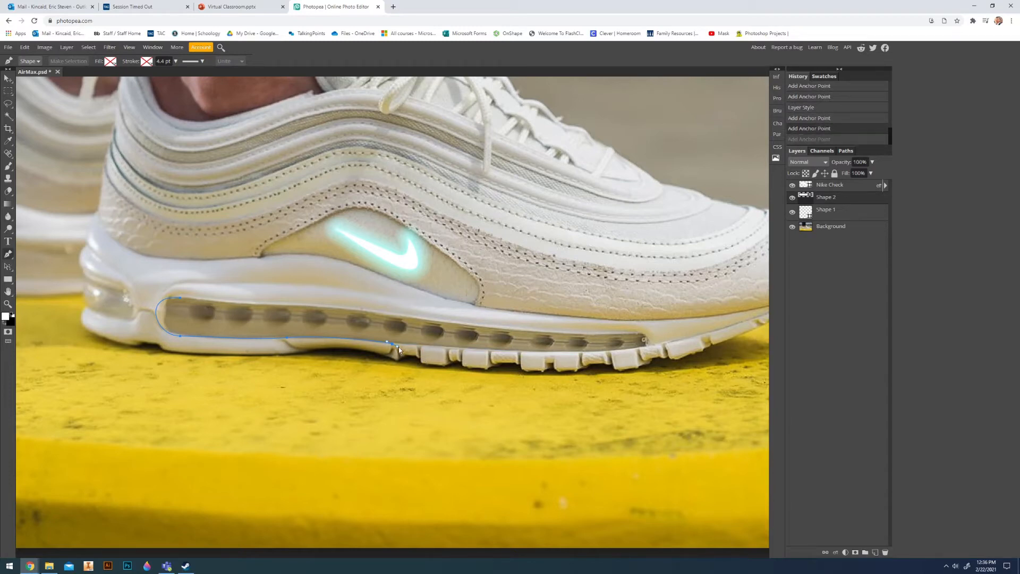
left_click_drag(519, 353, 550, 349)
key("ctrl+z")
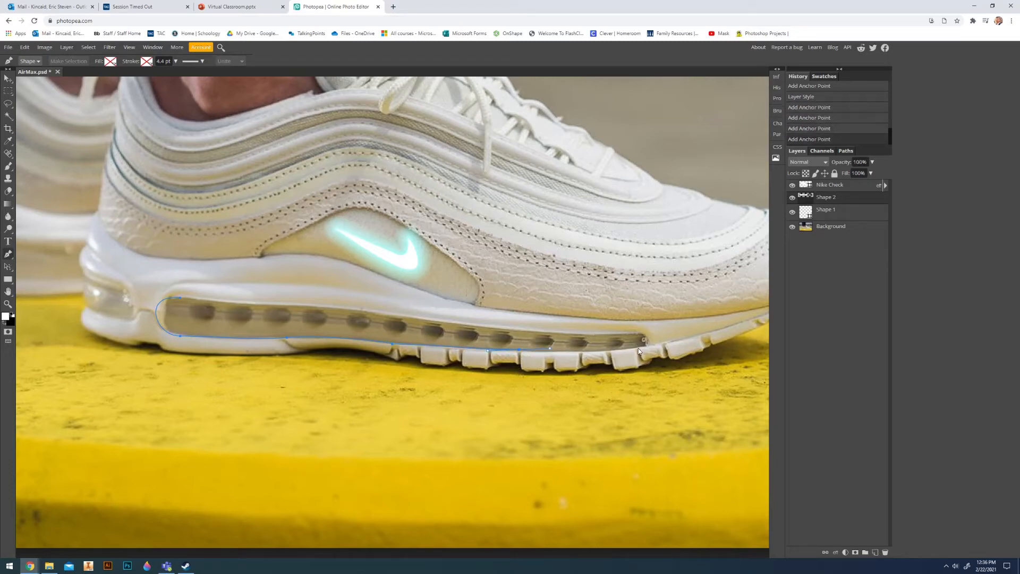
- Trace the tight curve around the air window's toe end, redoing anchor points that do not fit
left_click_drag(647, 347, 681, 343)
key("ctrl+z")
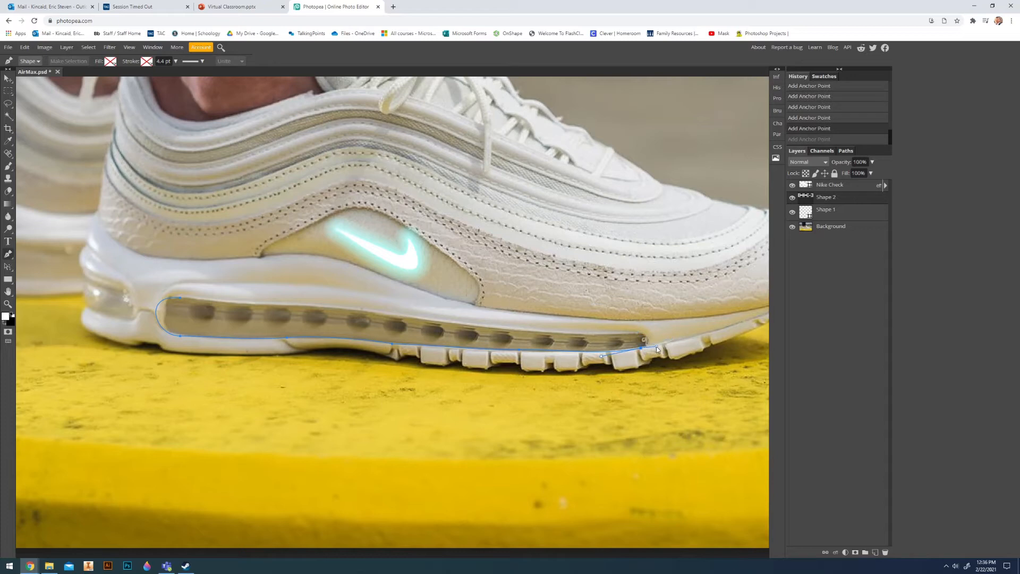
left_click(655, 347)
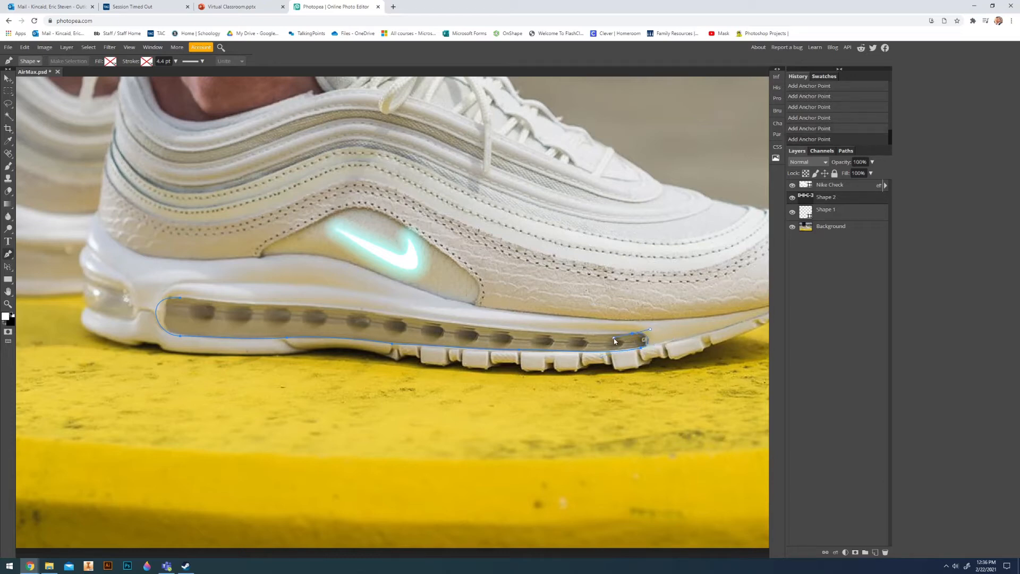
left_click_drag(614, 339, 613, 335)
left_click(611, 335)
key("ctrl+z")
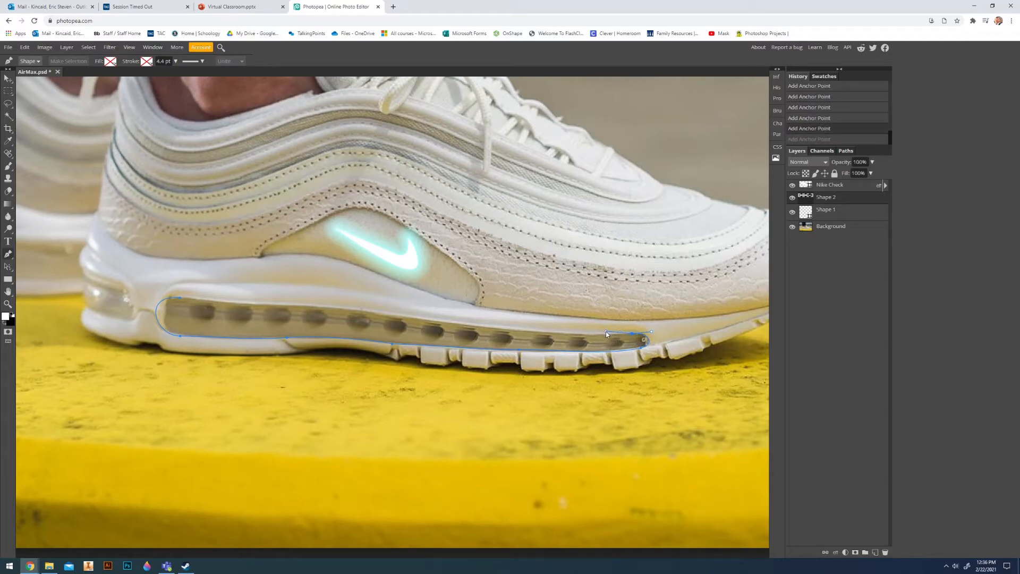
- Trace the air window's upper edge back to the heel with curved anchor points and close the path
left_click_drag(607, 331, 535, 330)
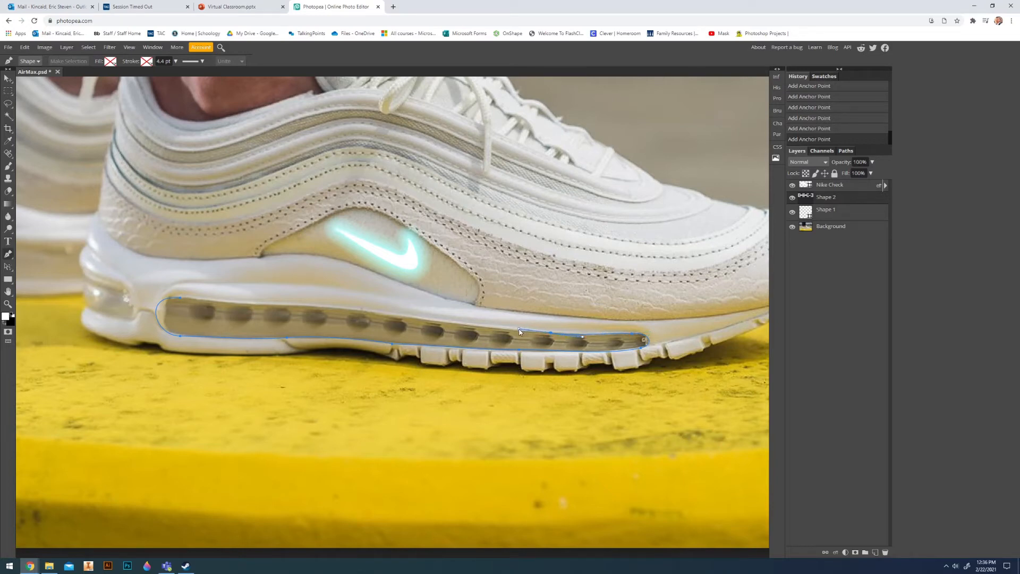
left_click_drag(434, 320, 414, 315)
left_click_drag(340, 308, 314, 305)
key("ctrl+z")
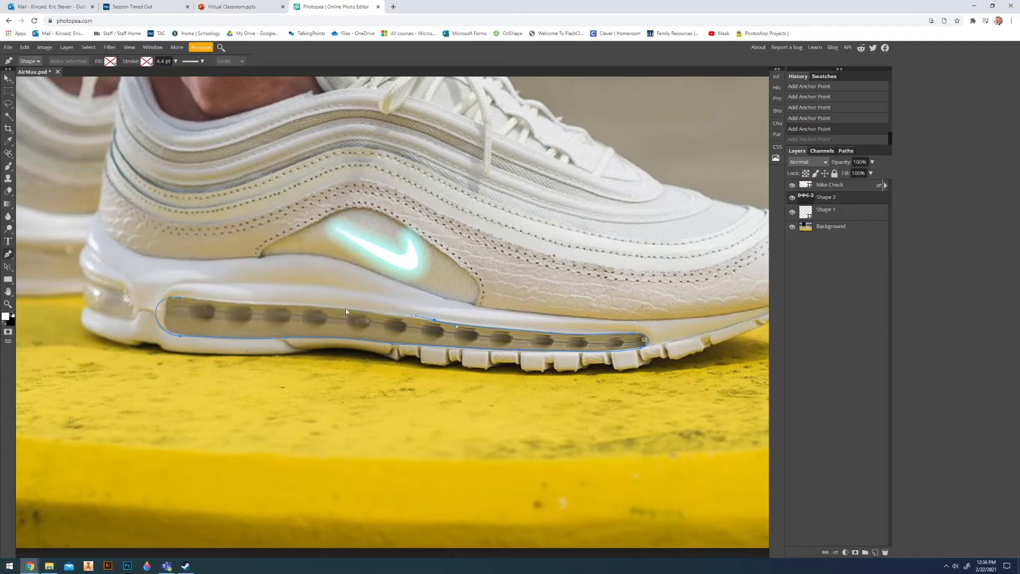
left_click_drag(346, 308, 243, 305)
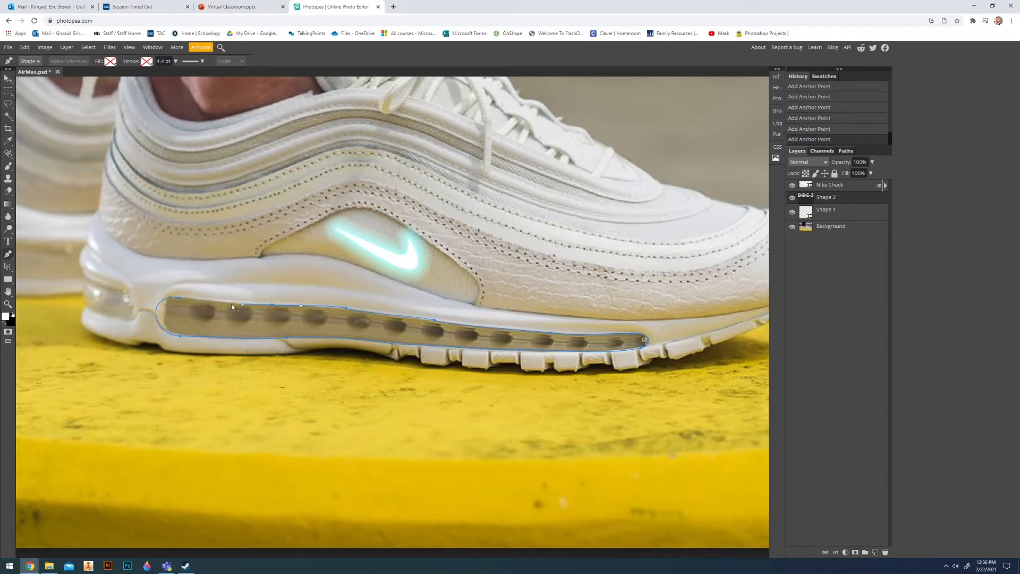
left_click(180, 301)
- Refine the heel-end curve with Direct Select by adjusting the anchors and handles to fit the air window's outline
right_click(6, 270)
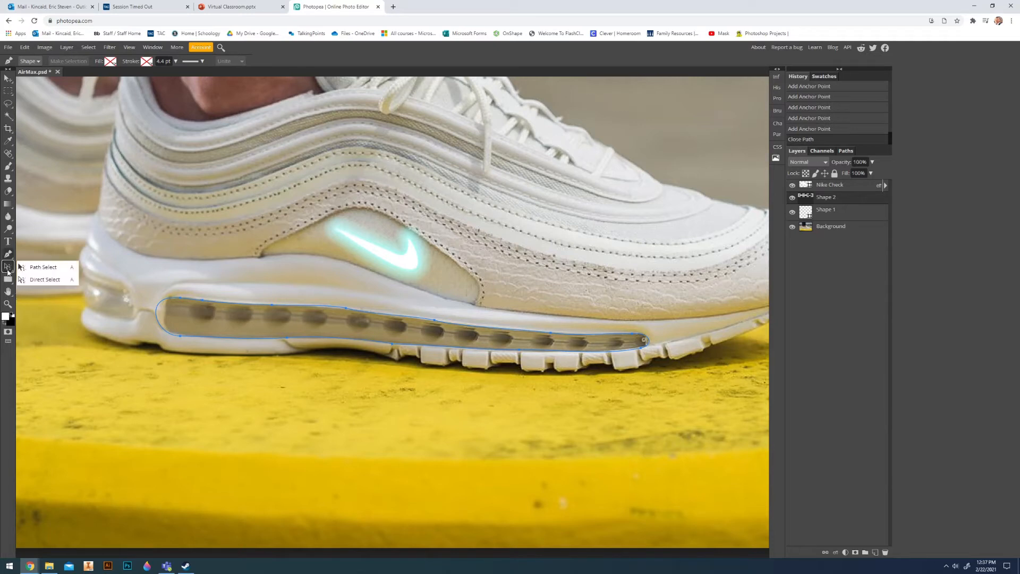
left_click(37, 282)
left_click(180, 297)
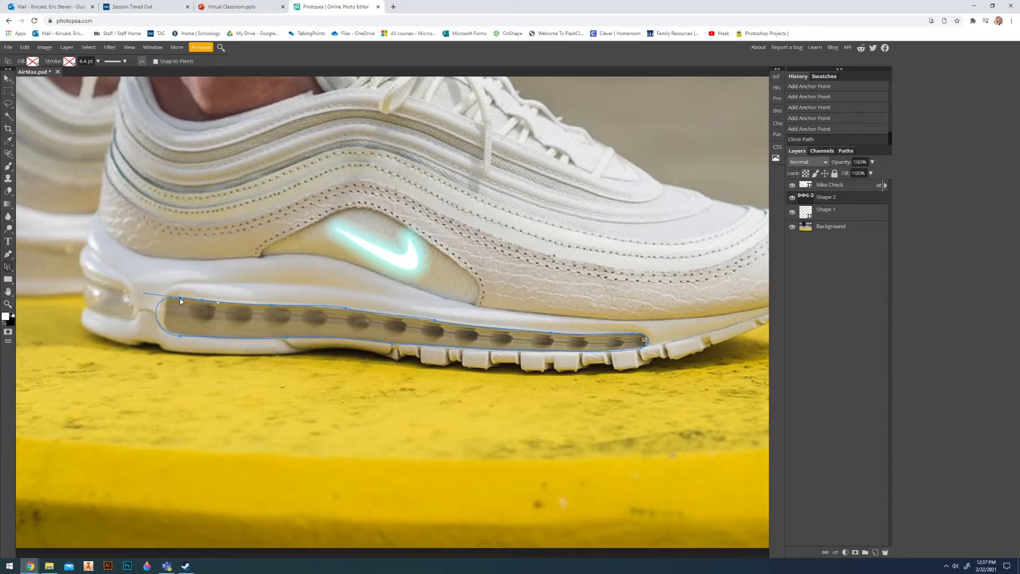
left_click_drag(153, 292, 187, 299)
scroll(166, 306, "down", 3)
scroll(175, 330, "up", 8)
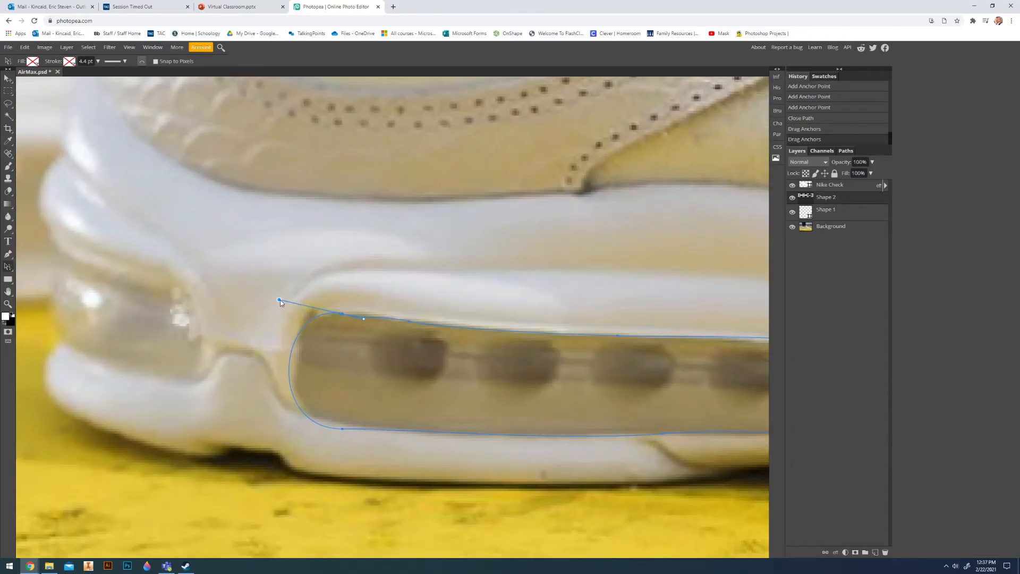
mouse_move(279, 300)
left_mouse_down()
mouse_move(253, 304)
mouse_move(276, 292)
mouse_move(269, 307)
left_mouse_up()
left_click(342, 429)
left_click_drag(263, 429, 343, 426)
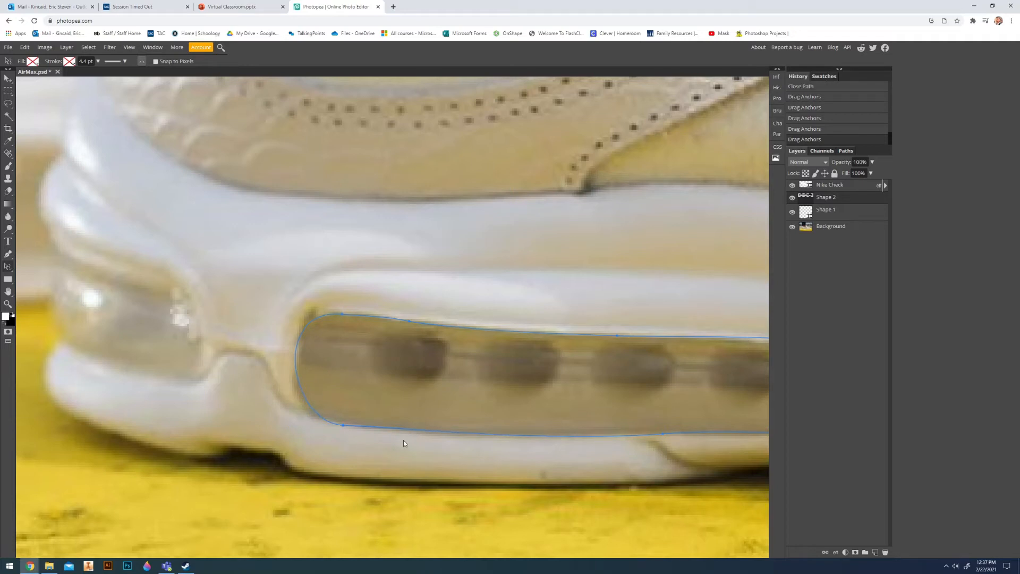
scroll(410, 431, "down", 5)
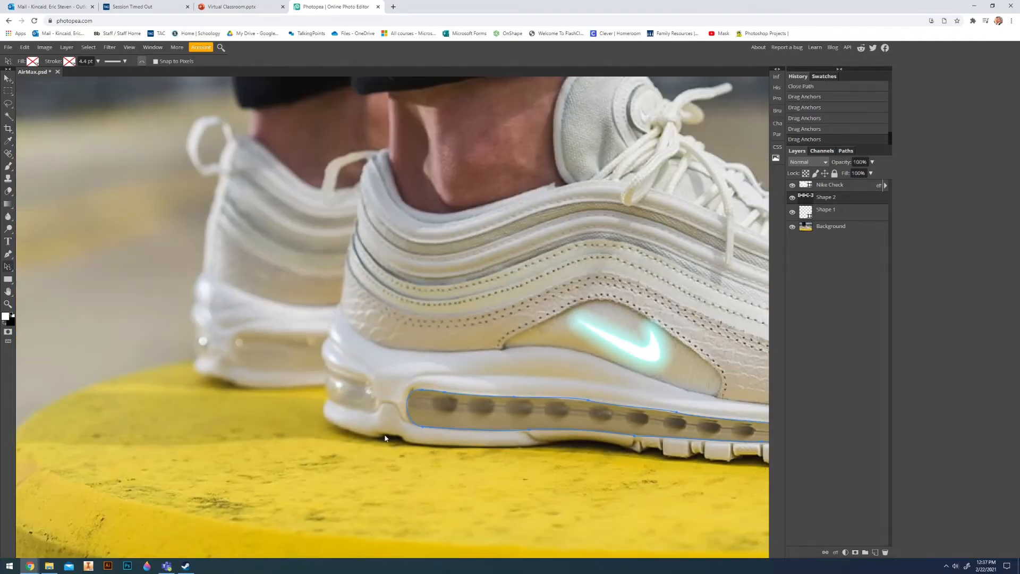
scroll(705, 476, "down", 3)
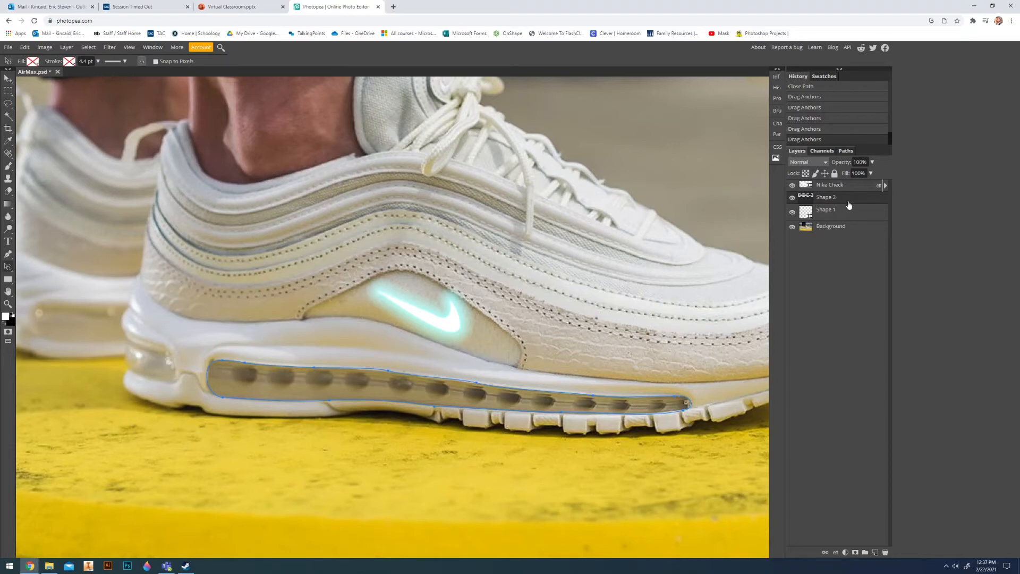
- Rename the Shape 2 layer as Bubble 1
double_click(832, 199)
type("Bubble 1")
key("Return")
- Apply an Outer Glow to the Bubble 1 layer and select Shape 1 to view the result without the path outline
double_click(851, 197)
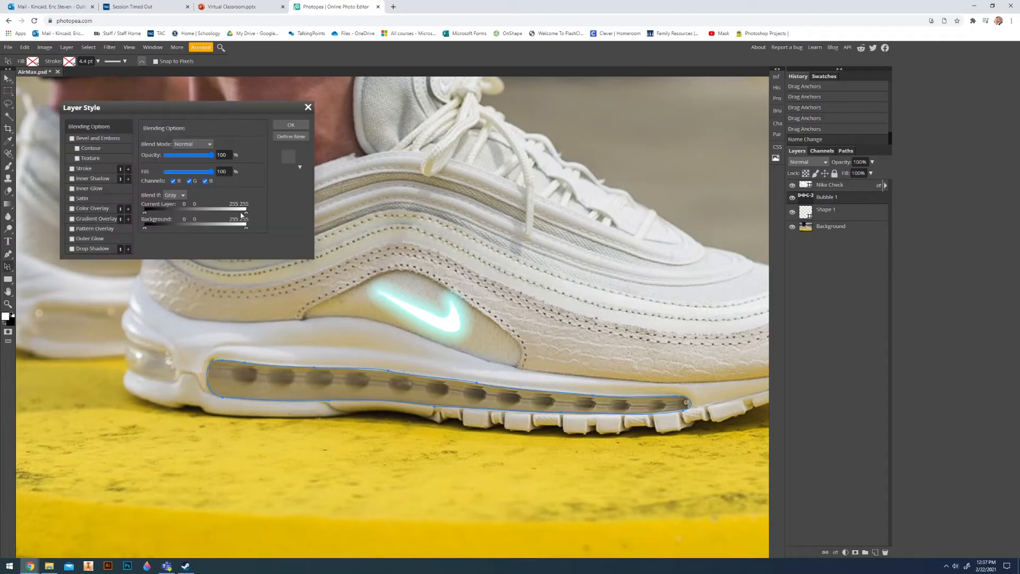
left_click(89, 238)
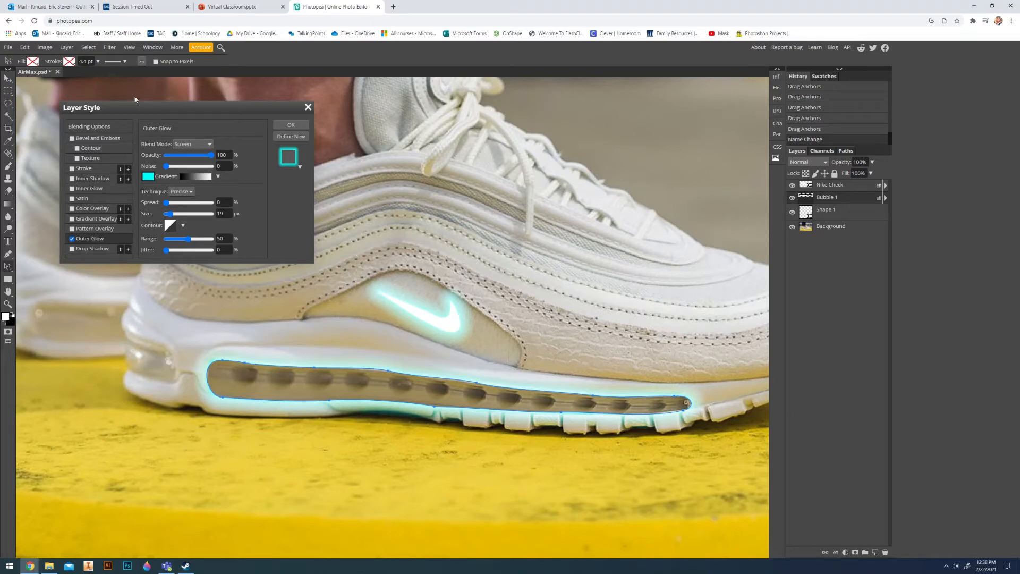
left_click(291, 125)
left_click(827, 212)
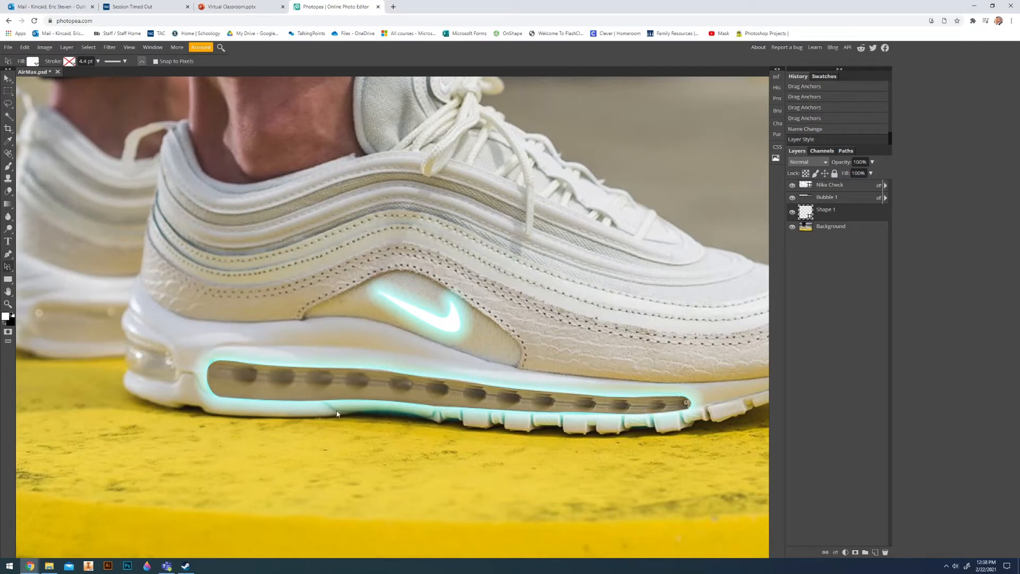
- Add an Inner Glow to the Bubble 1 layer and set its color to bright cyan
left_click(839, 202)
double_click(840, 203)
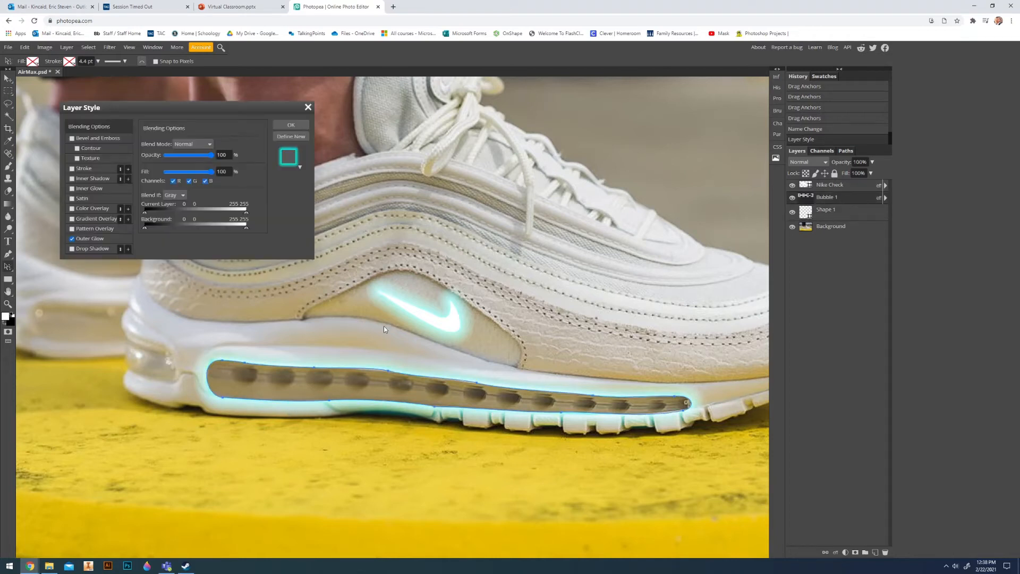
left_click(89, 188)
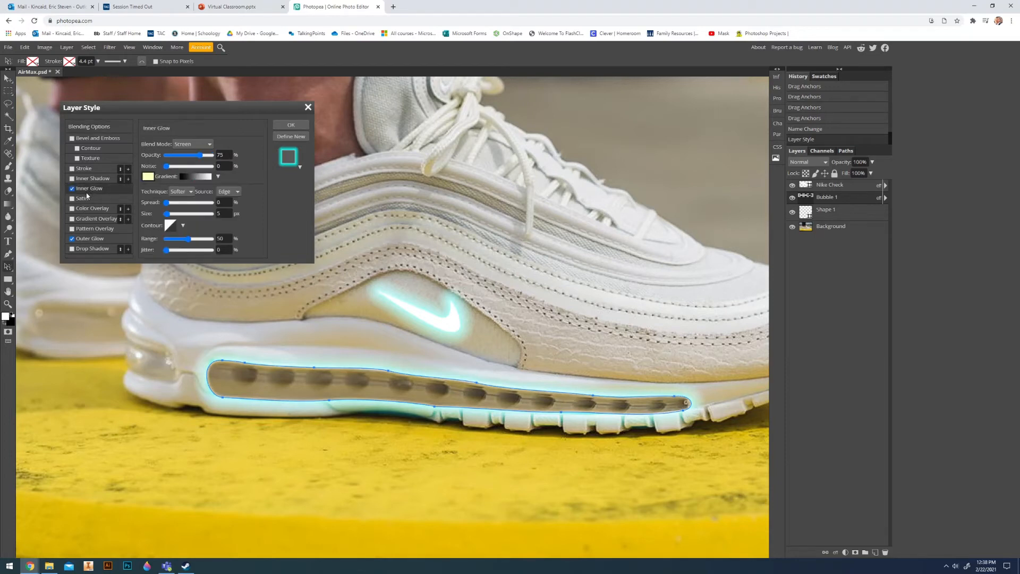
left_click(149, 179)
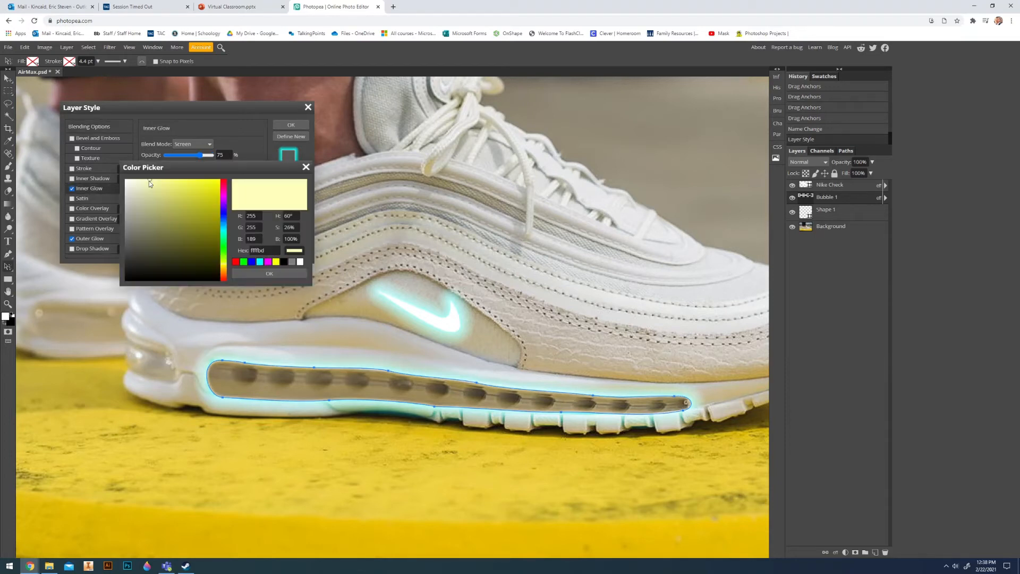
left_click(225, 232)
left_click_drag(211, 188, 256, 154)
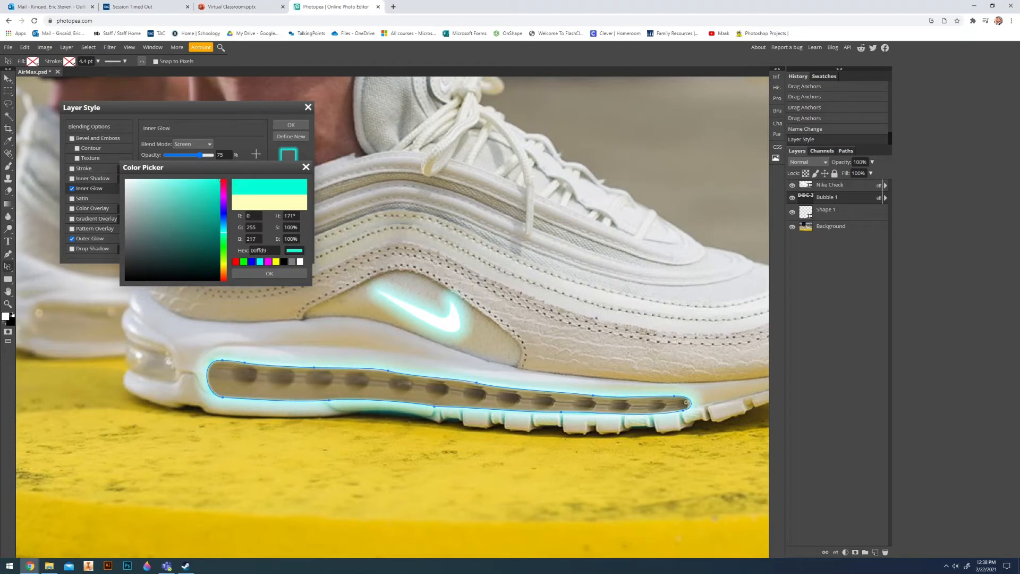
left_click_drag(224, 237, 222, 236)
left_click_drag(218, 182, 227, 169)
left_click(269, 273)
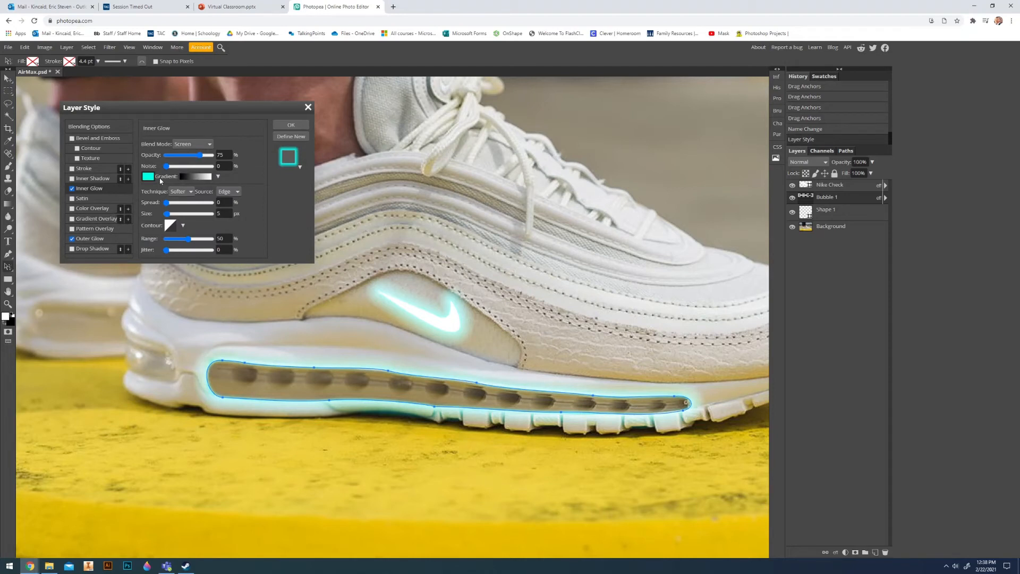
- Set the inner glow's size to 17 px, apply the layer style and select Shape 1 to view it without the outline
left_click_drag(168, 217, 170, 215)
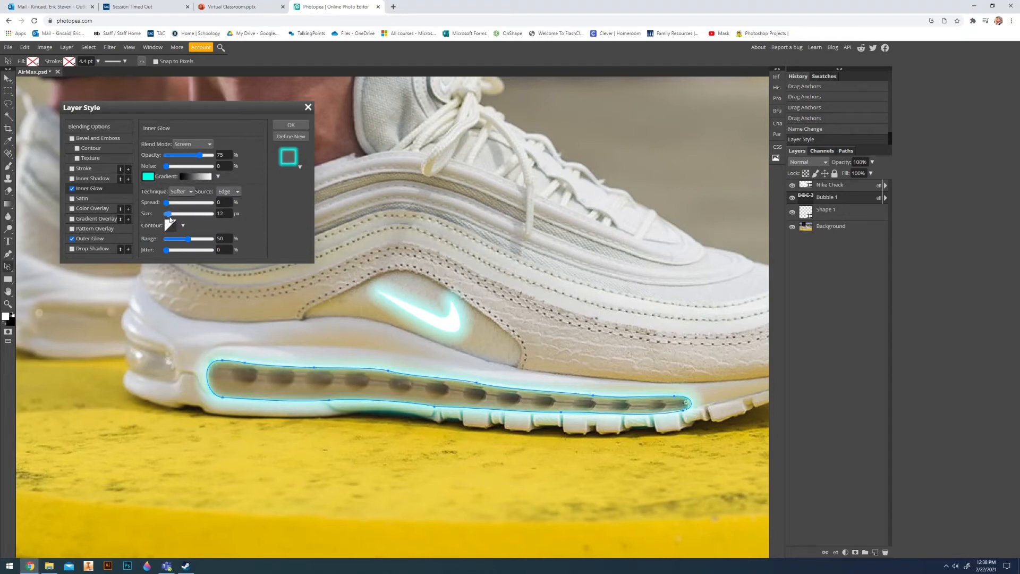
left_click(291, 125)
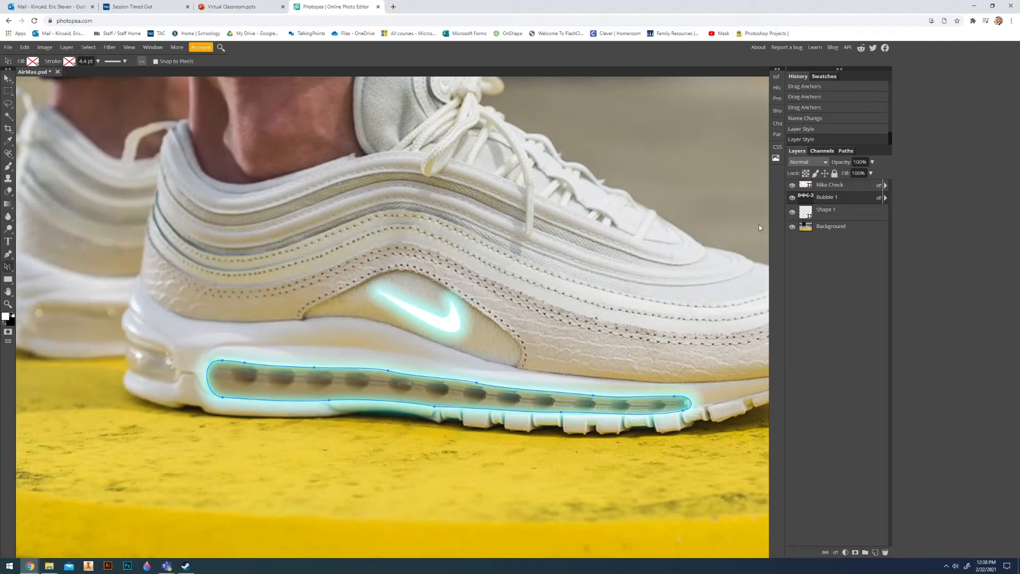
left_click(845, 212)
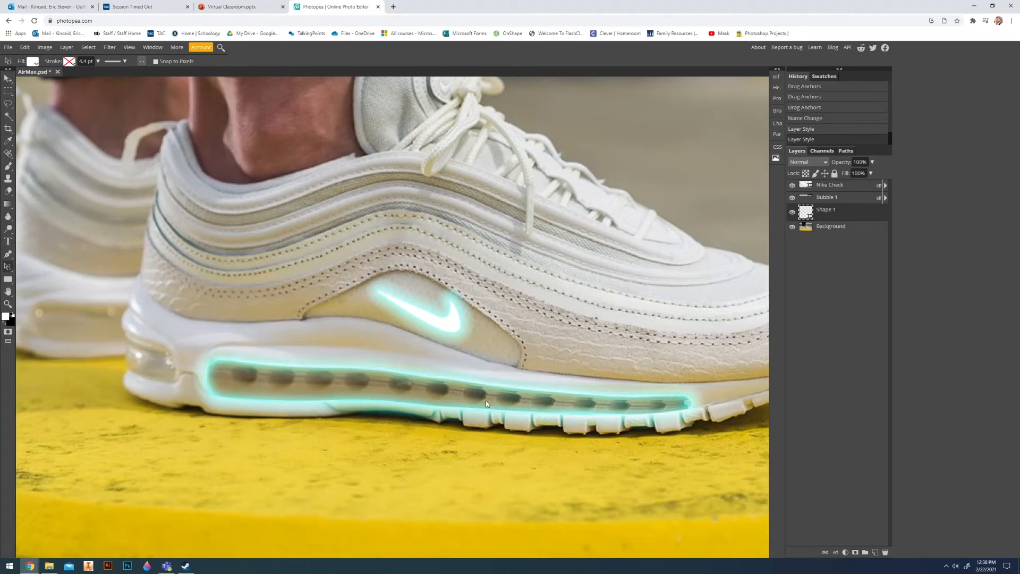
- Increase the Bubble 1 layer's Inner Glow size to 200 px and apply the layer style
double_click(843, 200)
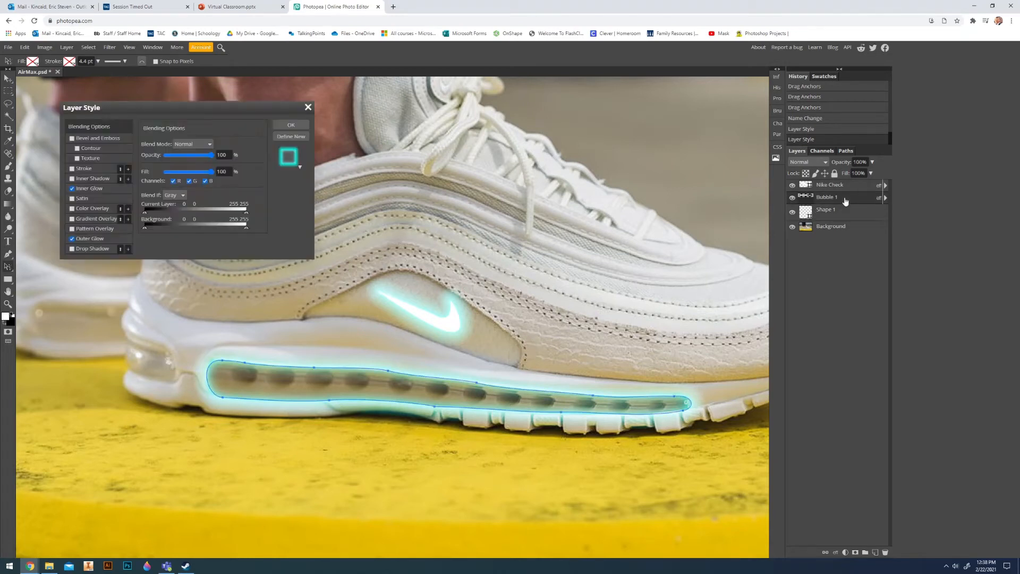
left_click(88, 238)
left_click(89, 188)
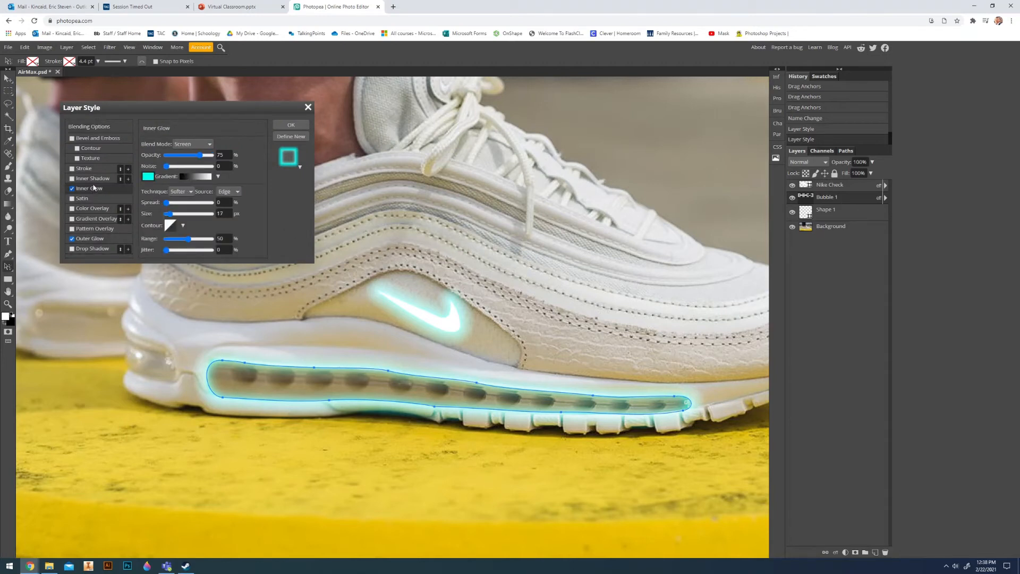
left_click_drag(172, 214, 180, 214)
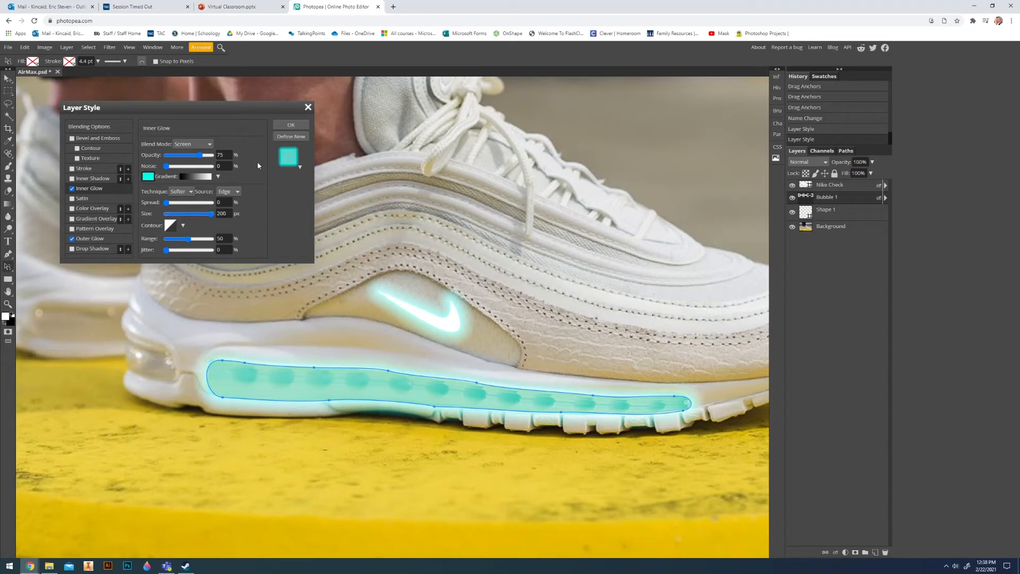
left_click(290, 126)
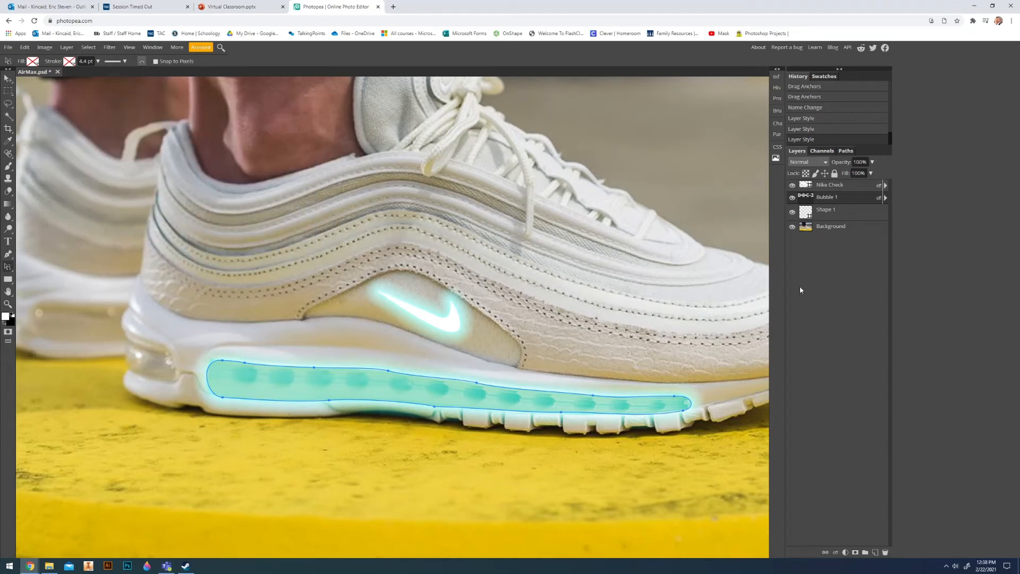
- Delete the empty Shape 1 layer and select Background to view the glowing shapes without path outlines
left_click(837, 211)
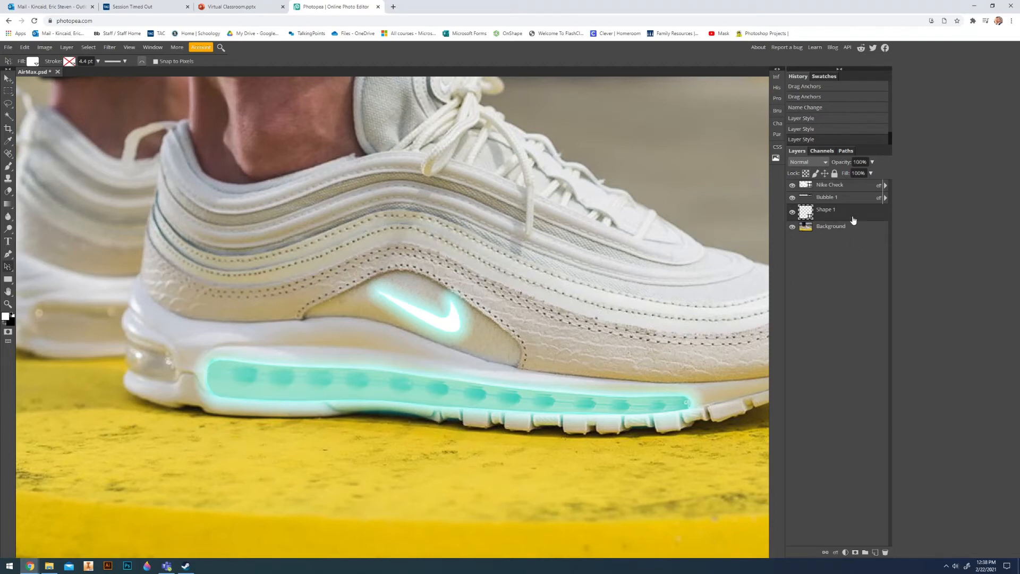
key("Delete")
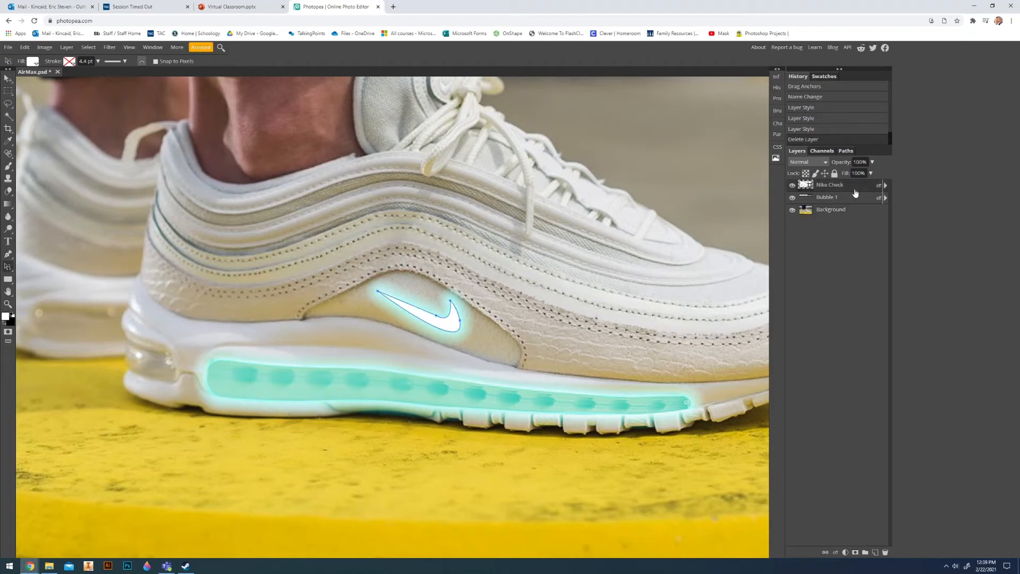
left_click(850, 202)
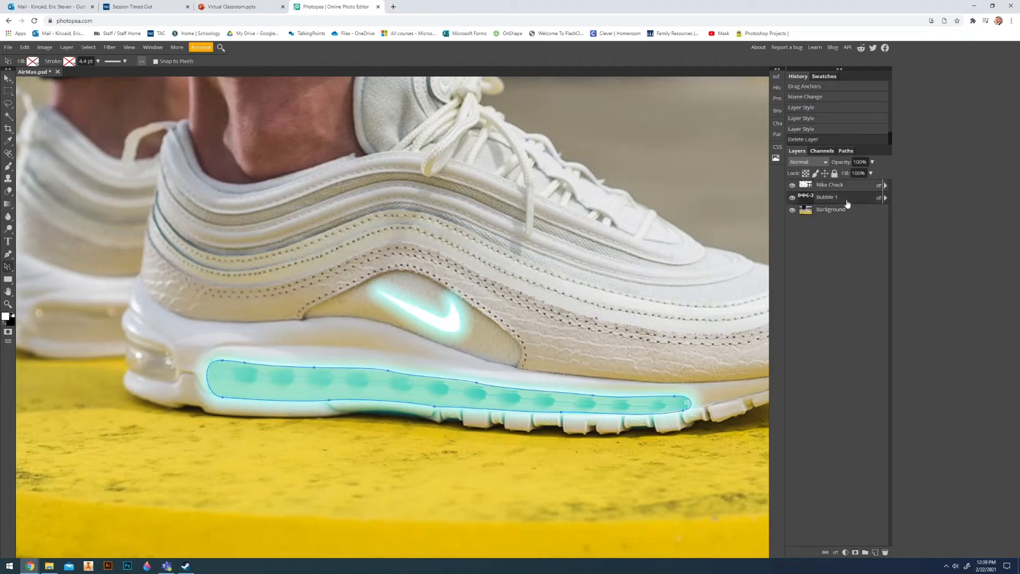
left_click(839, 211)
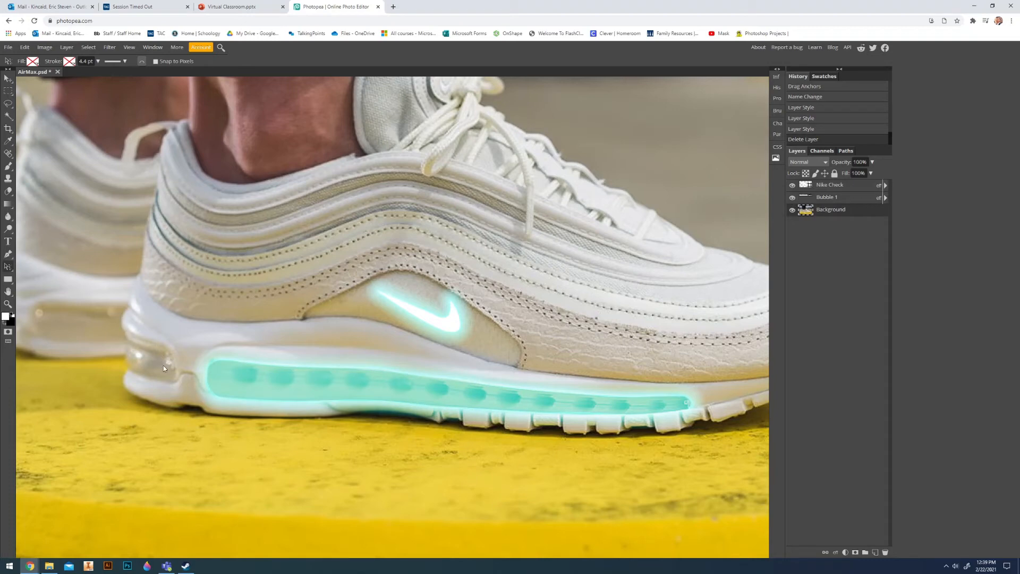
scroll(61, 339, "down", 3)
scroll(68, 332, "up", 5)
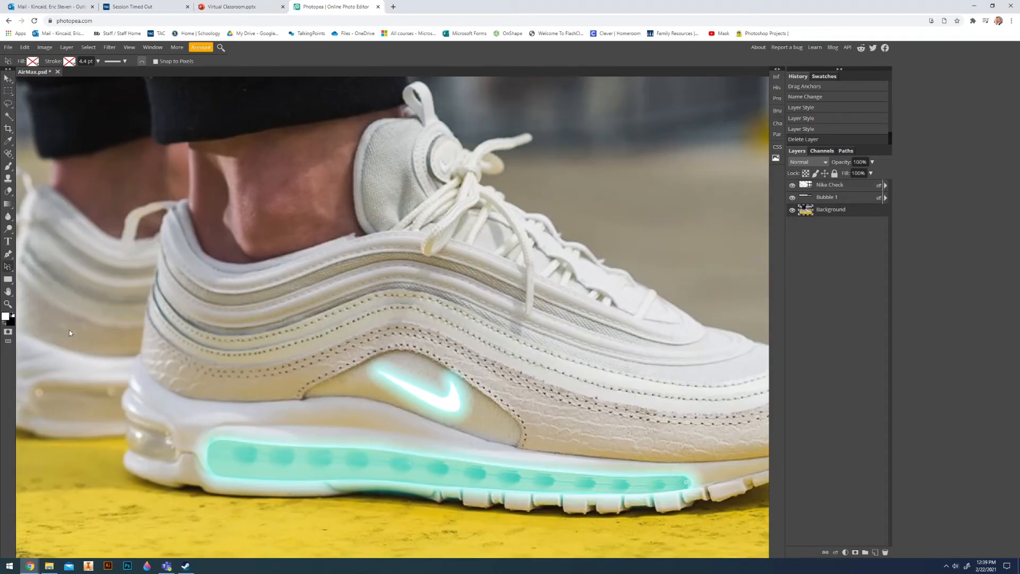
scroll(71, 332, "down", 1)
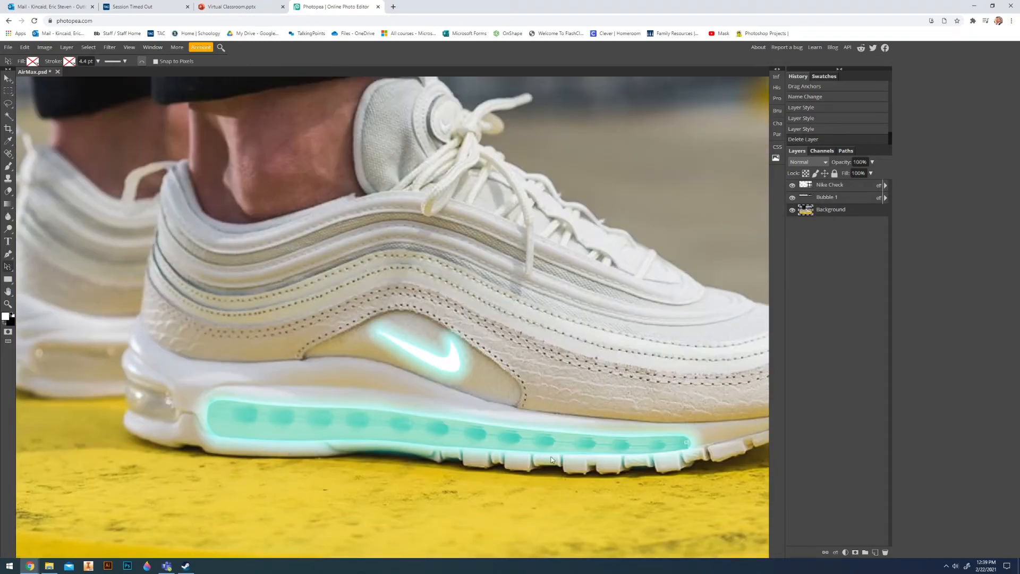
- Start a new Pen shape above the Nike Check layer, curving along the lower edge of the small heel air bubble
left_click(849, 189)
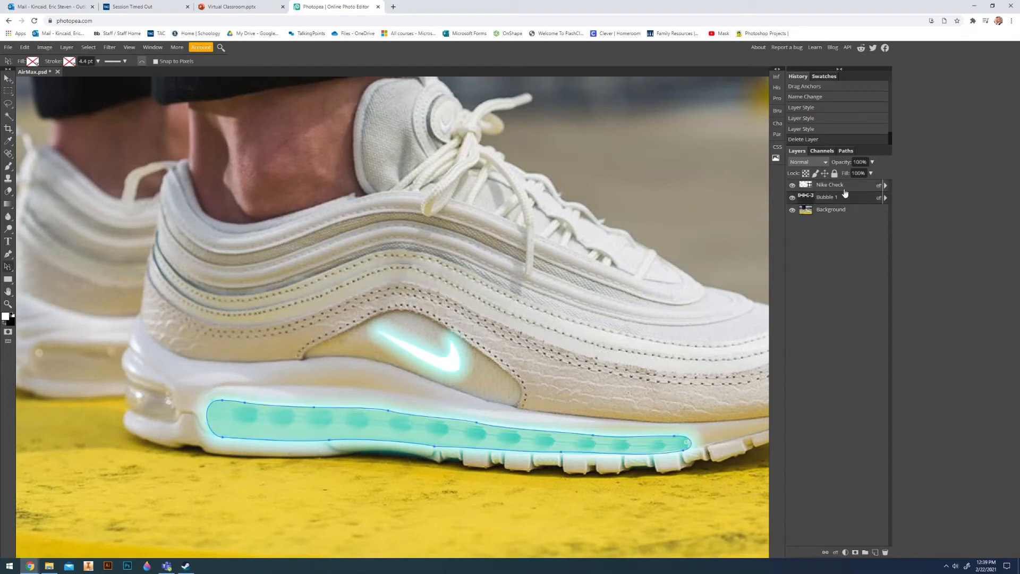
key("p")
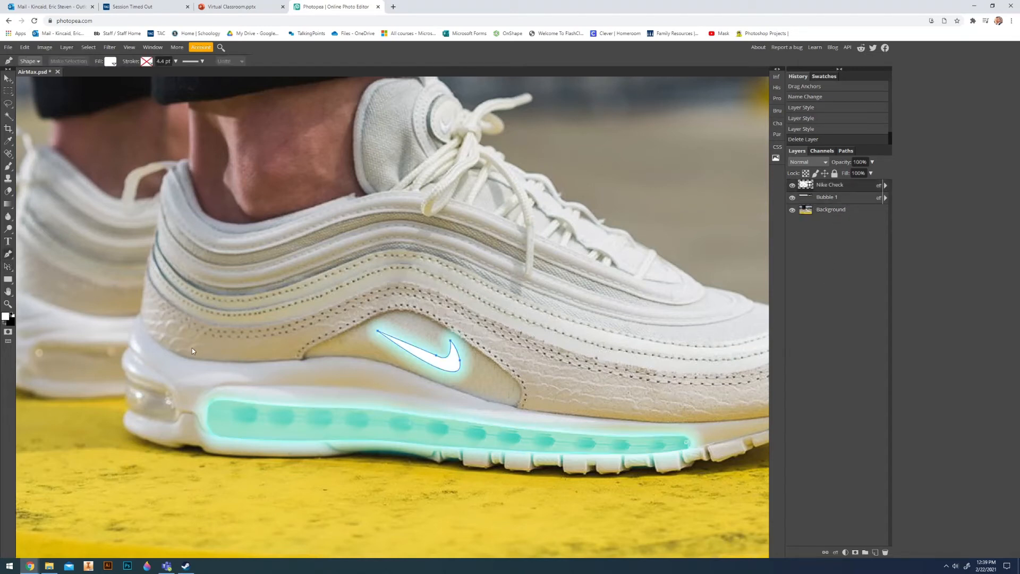
left_click_drag(187, 355, 422, 360)
scroll(422, 361, "up", 5)
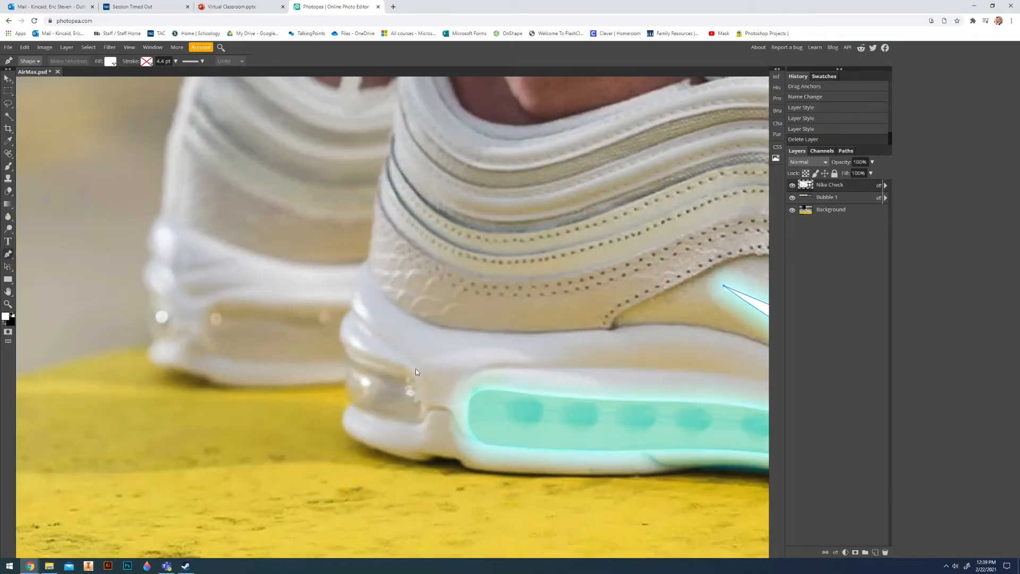
left_click(304, 425)
left_click_drag(418, 454, 462, 436)
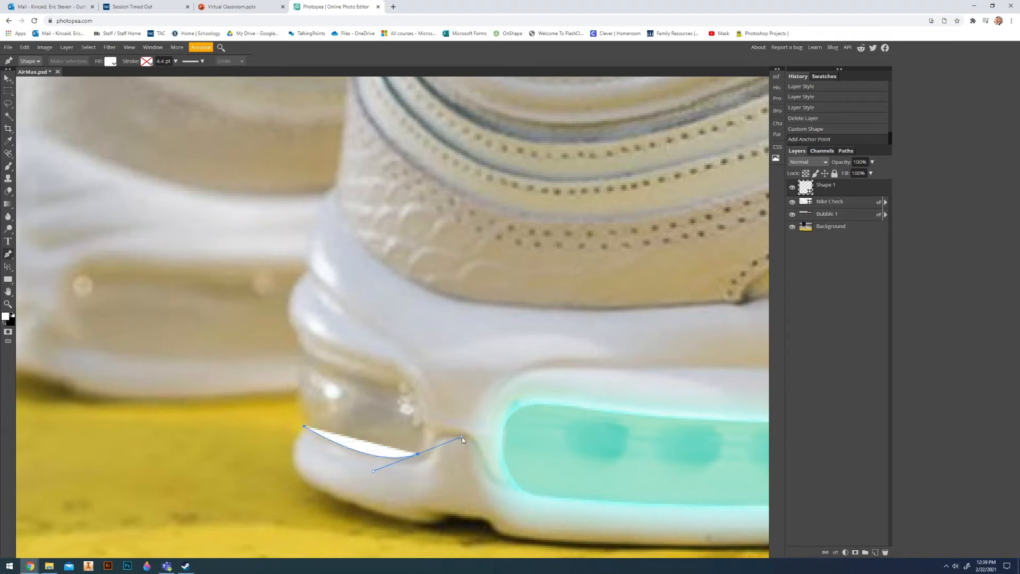
- Set the new shape's fill to none and shorten the outgoing handle of its last anchor point
left_click(110, 61)
left_click(134, 77)
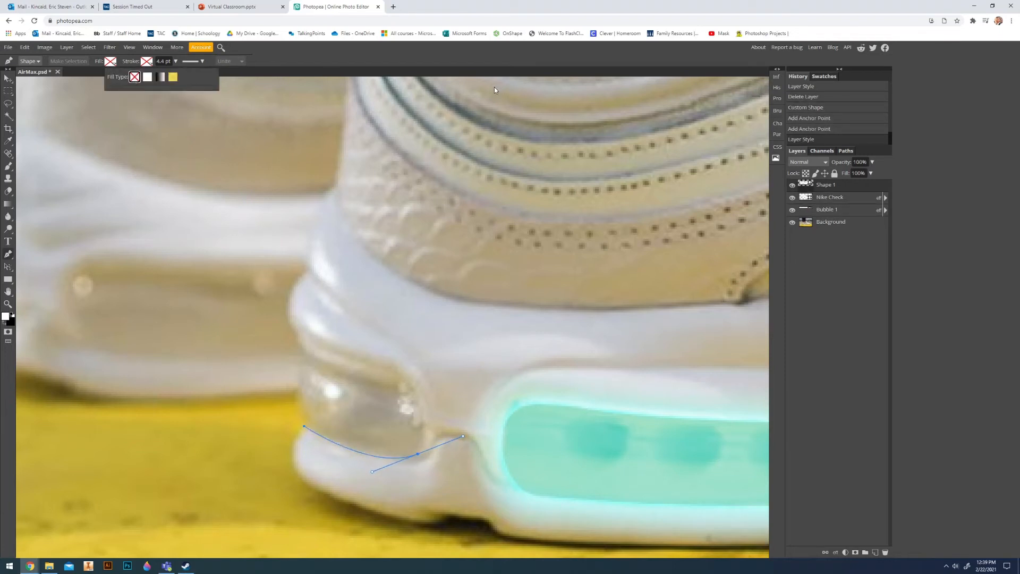
left_click(404, 86)
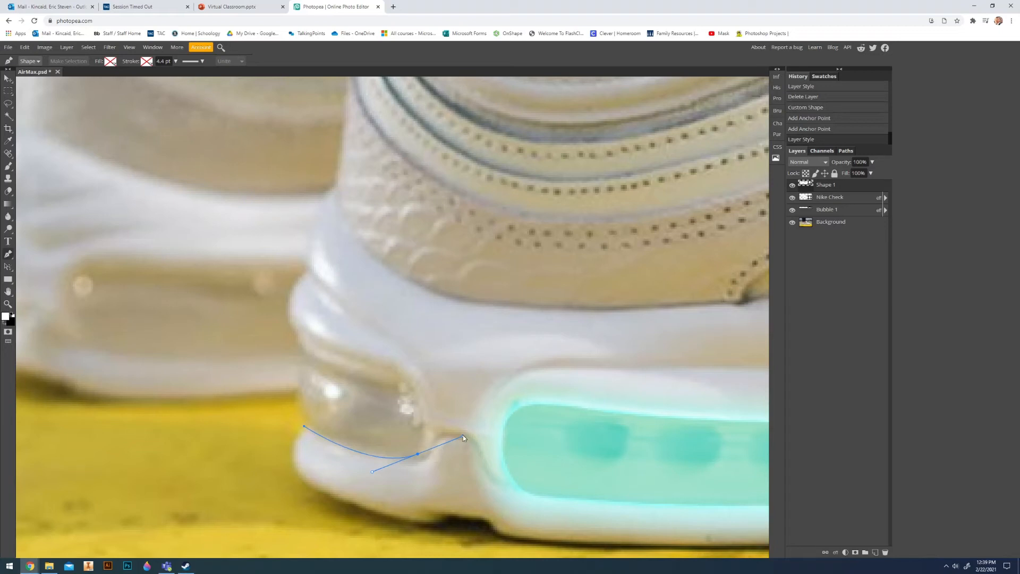
left_click_drag(447, 451, 438, 448)
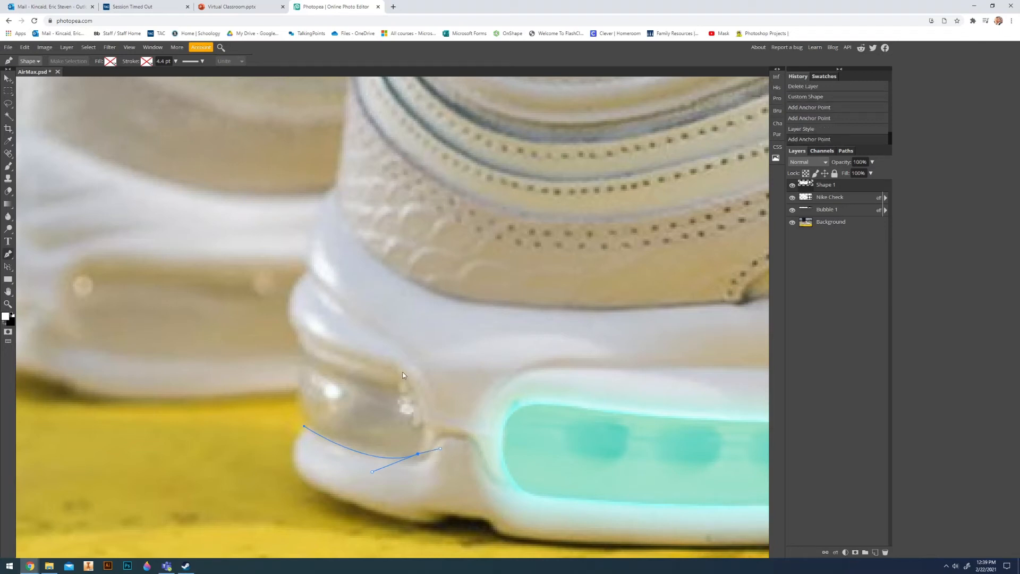
left_click_drag(395, 368, 351, 340)
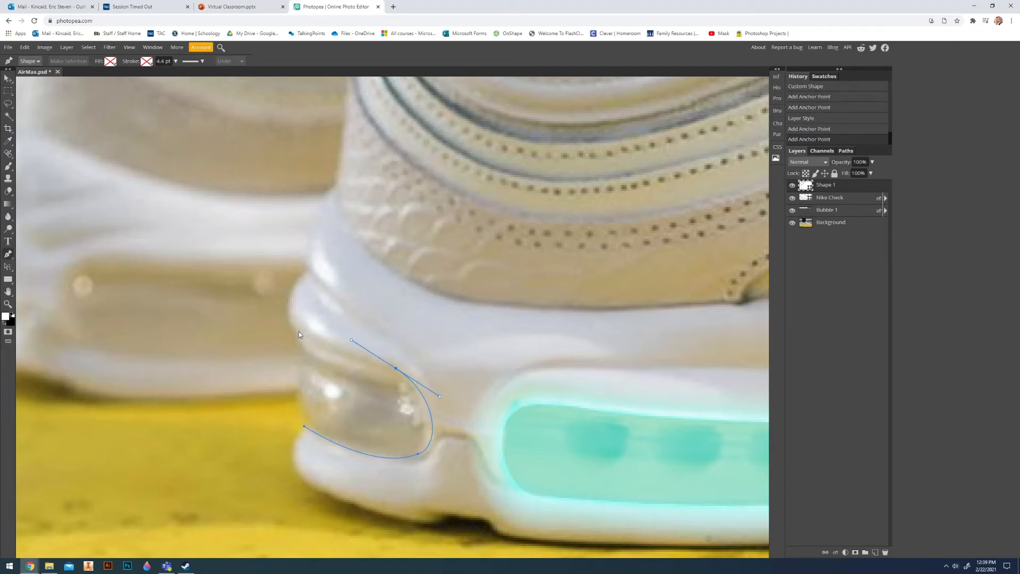
key("ctrl+z")
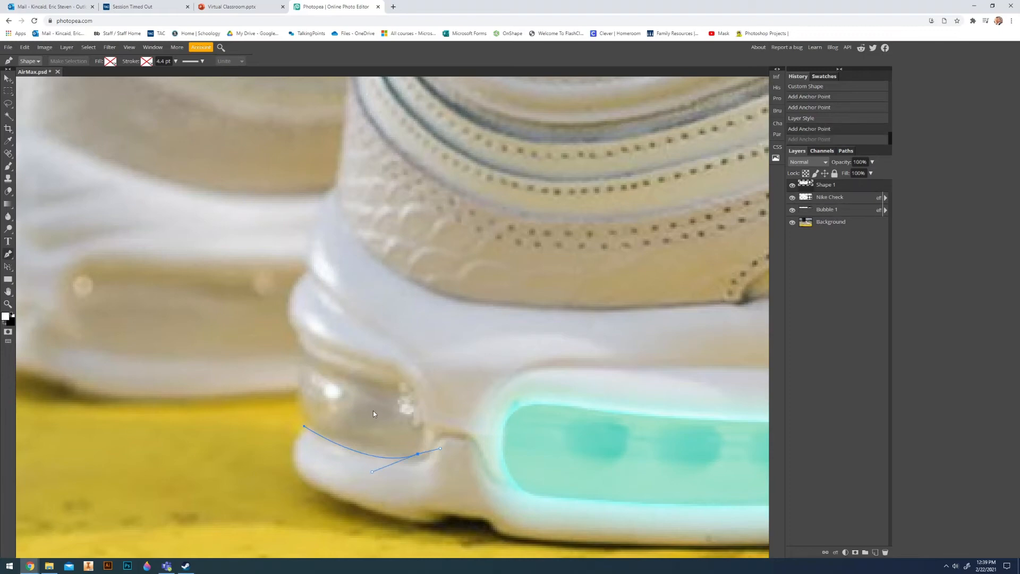
scroll(402, 403, "down", 2)
scroll(403, 402, "down", 4)
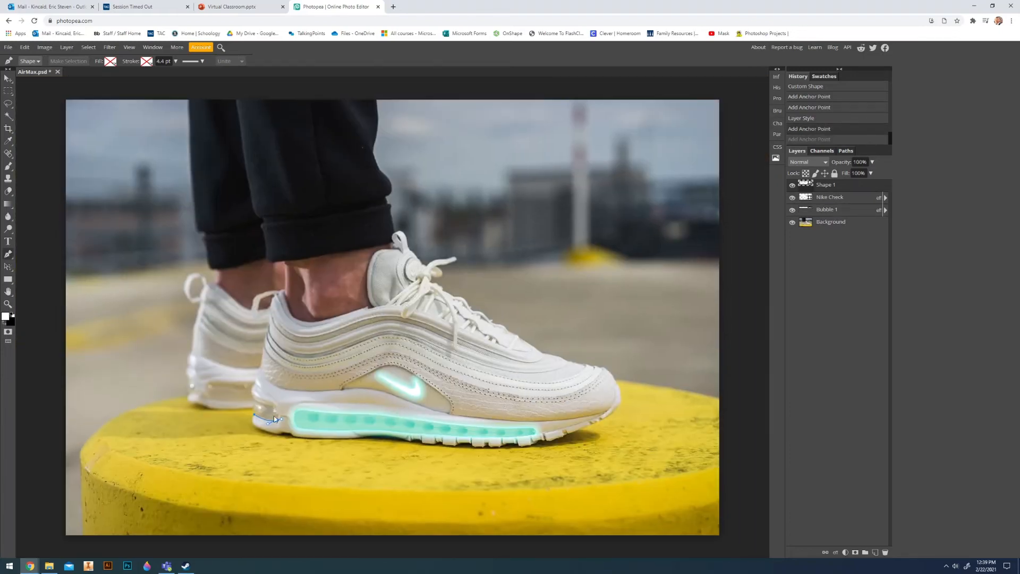
scroll(273, 416, "up", 5)
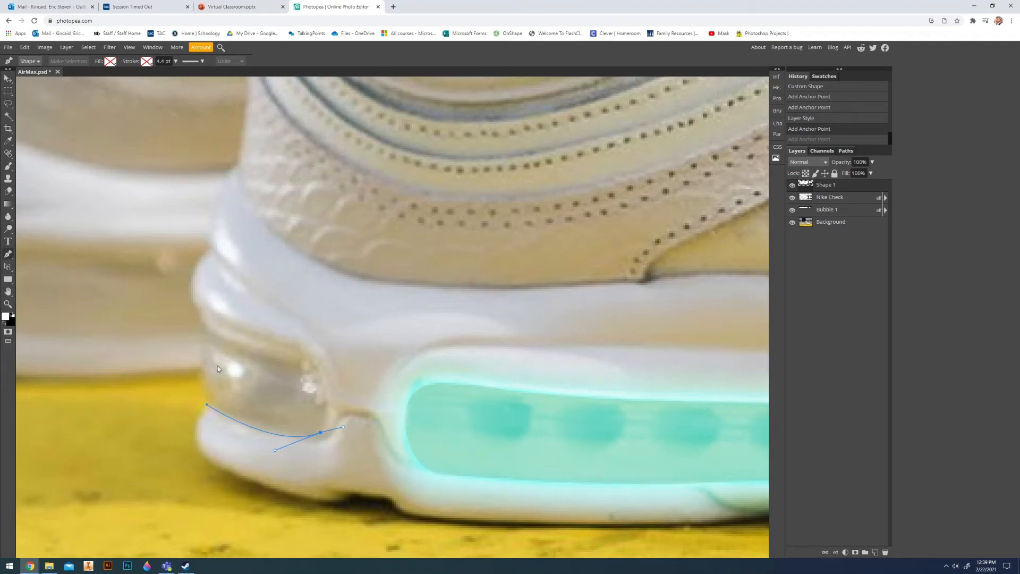
scroll(285, 351, "down", 3)
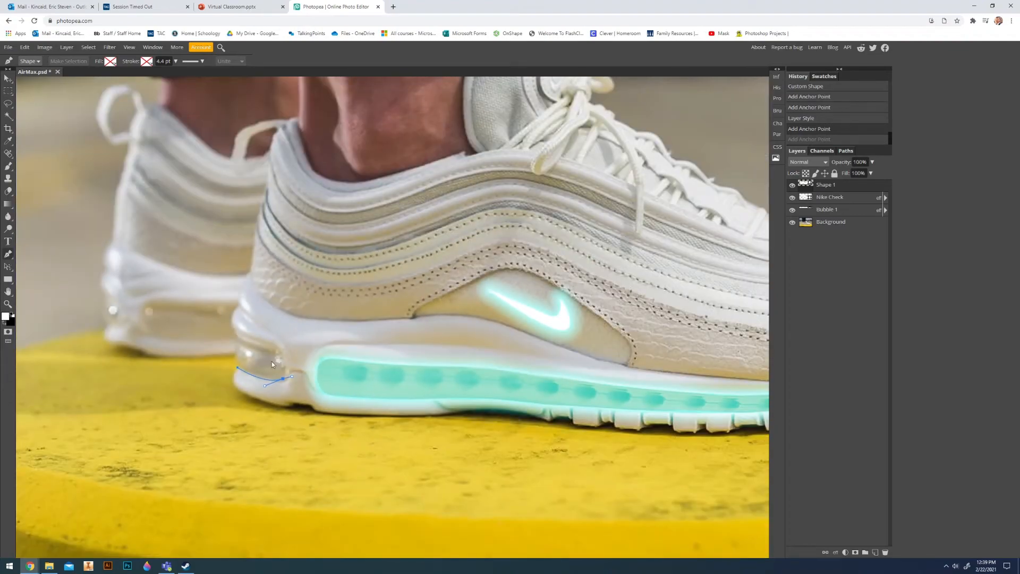
- Trace the heel bubble's front and upper edges with curved anchors and close the path at its starting point
scroll(279, 355, "up", 4)
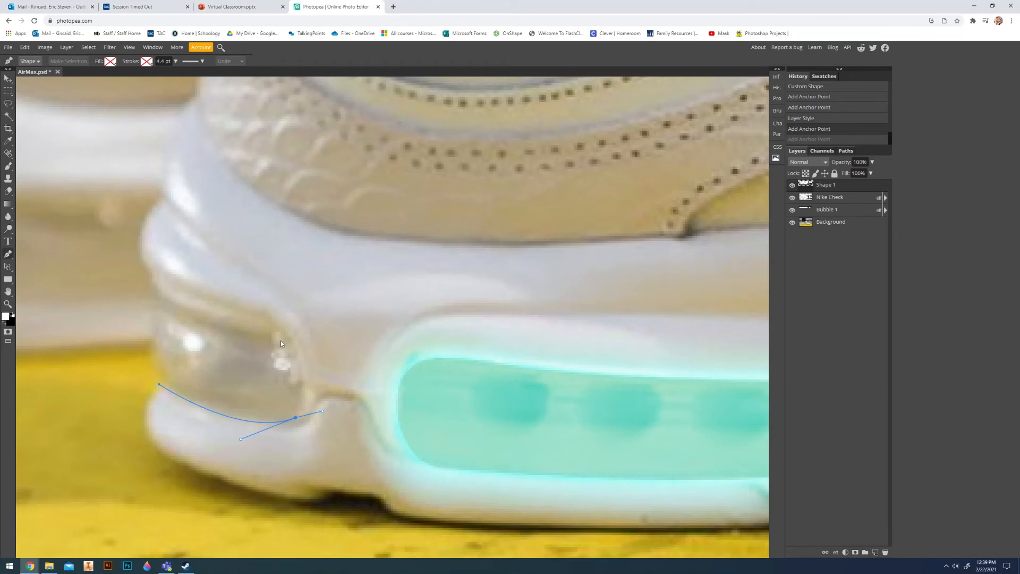
left_click_drag(280, 340, 268, 339)
left_click_drag(159, 300, 159, 349)
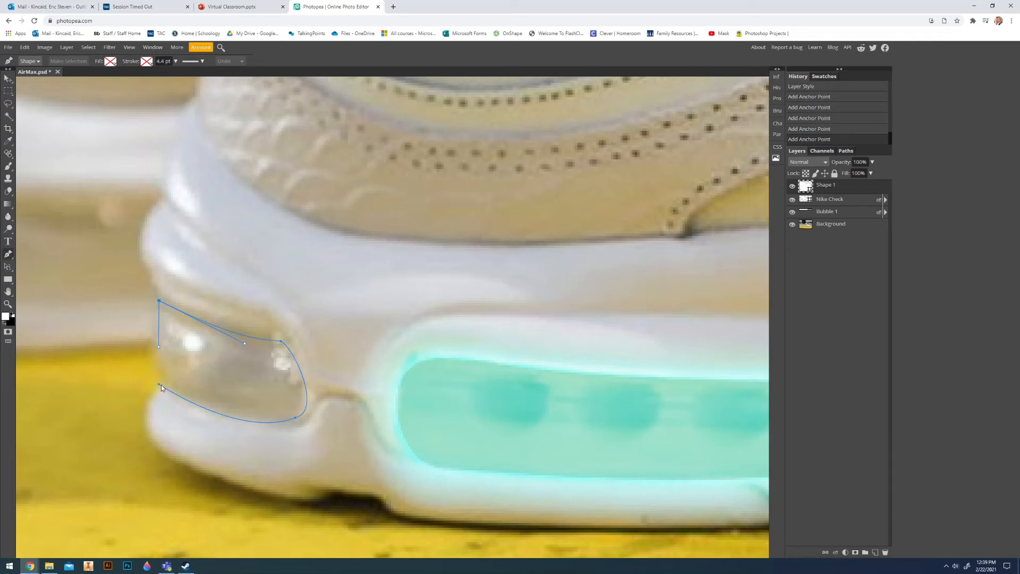
left_click_drag(159, 383, 149, 396)
- Undo closing the heel bubble path and close it again with a gentler curve along its back edge
scroll(183, 413, "down", 6)
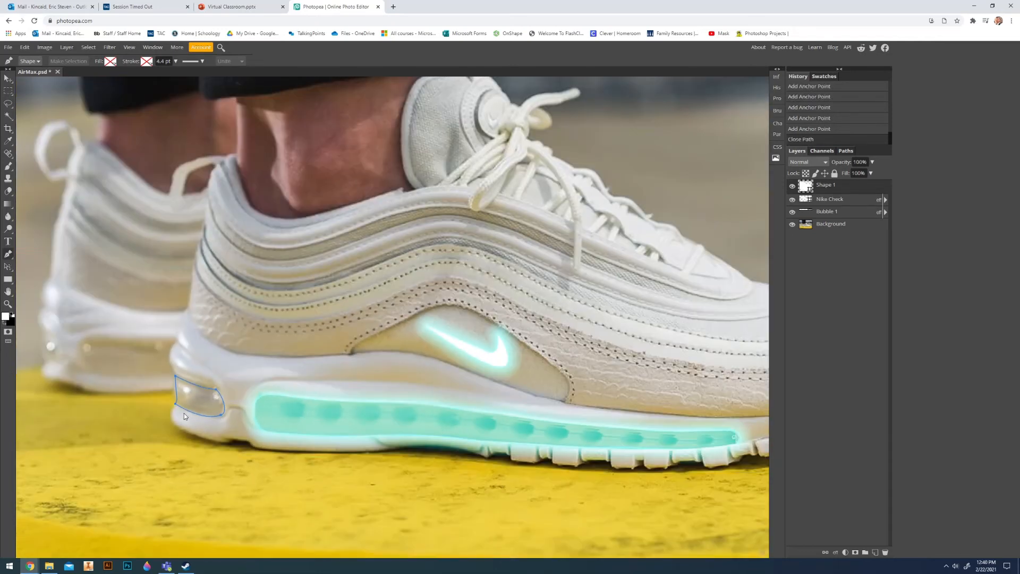
scroll(183, 419, "up", 6)
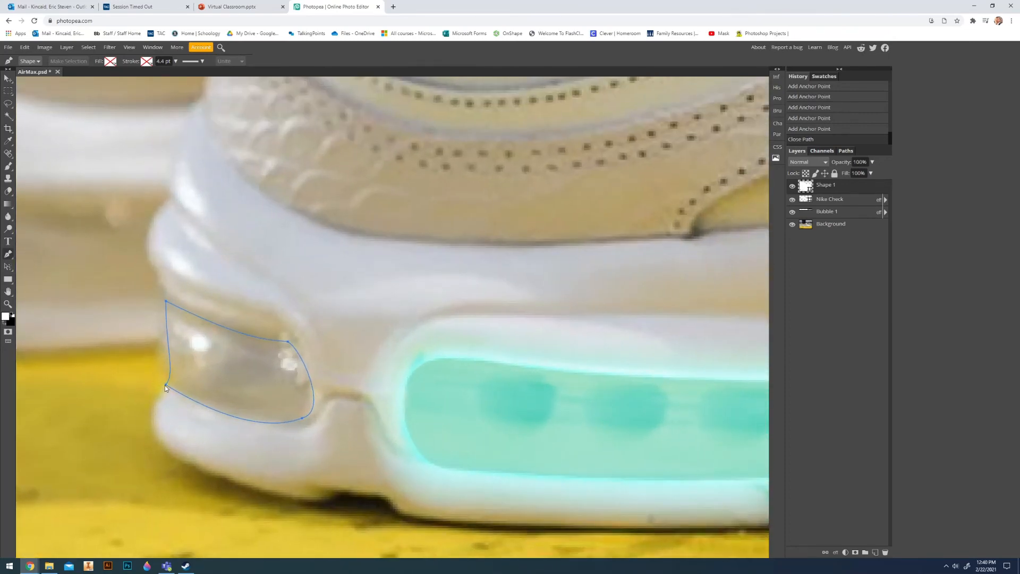
key("ctrl+z")
left_click_drag(164, 385, 161, 394)
scroll(205, 416, "down", 5)
scroll(201, 412, "up", 6)
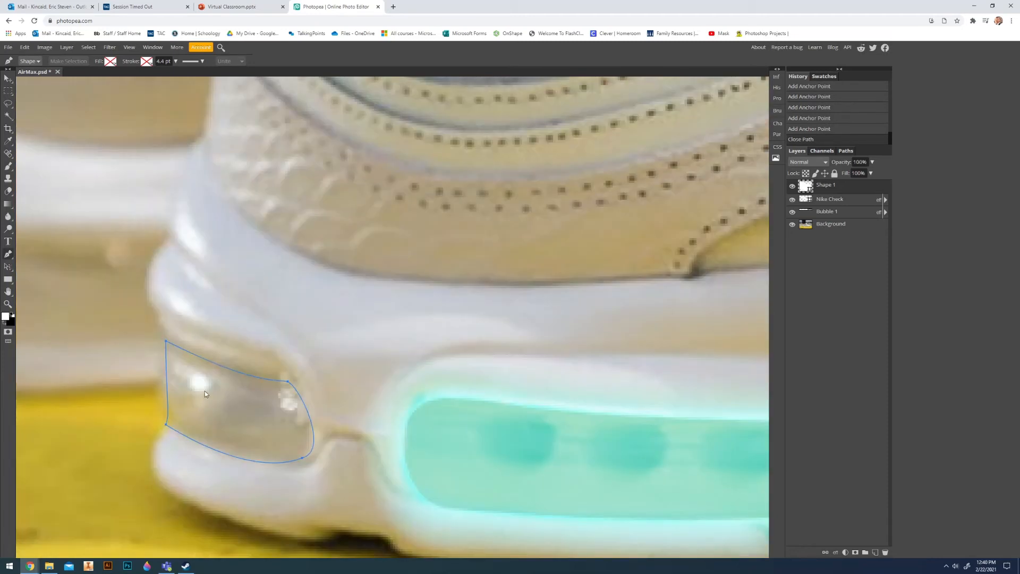
- Rename the new Shape 1 layer as Bubble 2
scroll(205, 391, "down", 3)
scroll(470, 303, "down", 5)
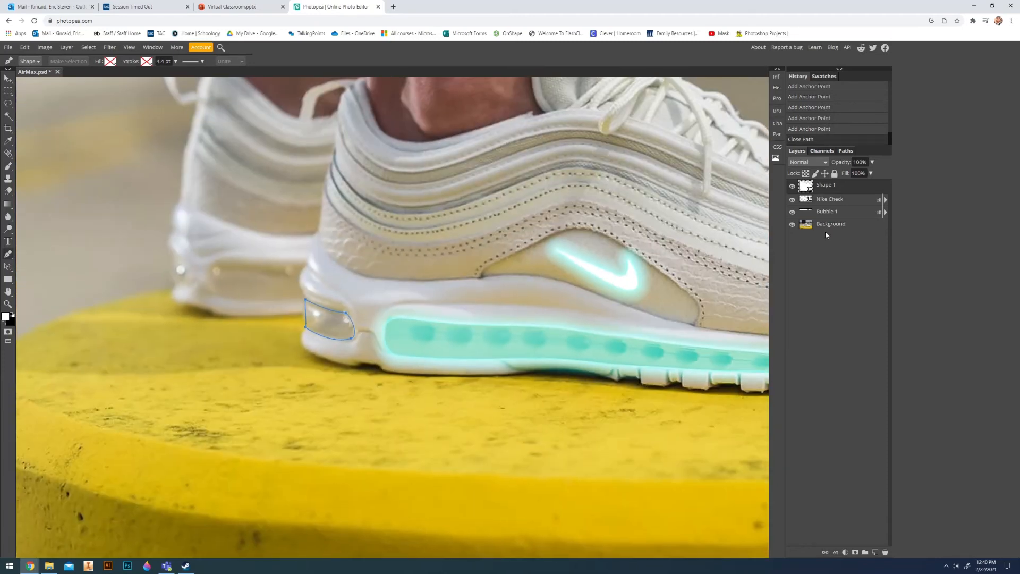
double_click(833, 186)
type("Bubble 2")
key("Return")
- Add a cyan Outer Glow and Inner Glow to the Bubble 2 layer and apply the layer style
double_click(858, 191)
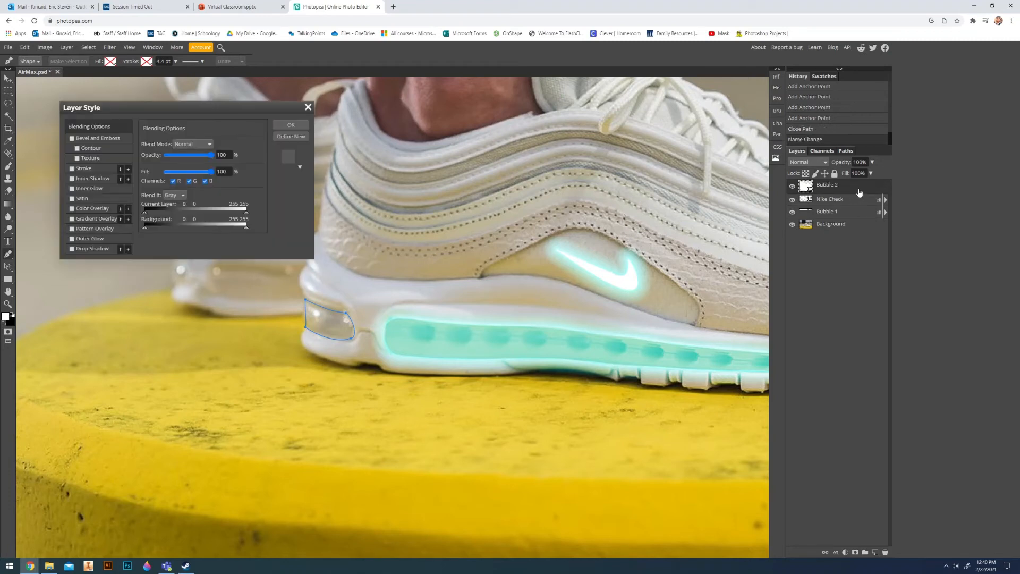
left_click(94, 240)
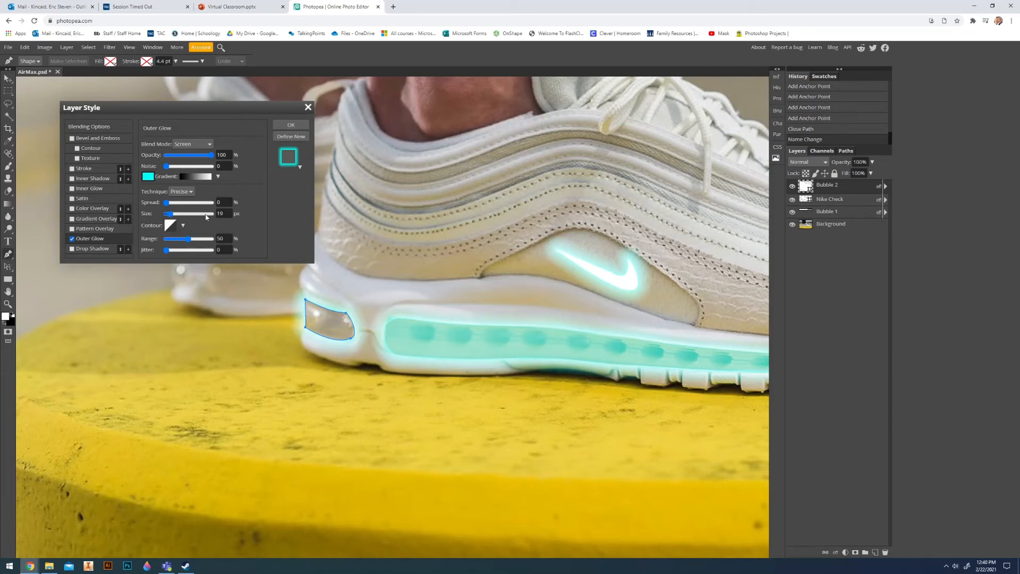
left_click(88, 189)
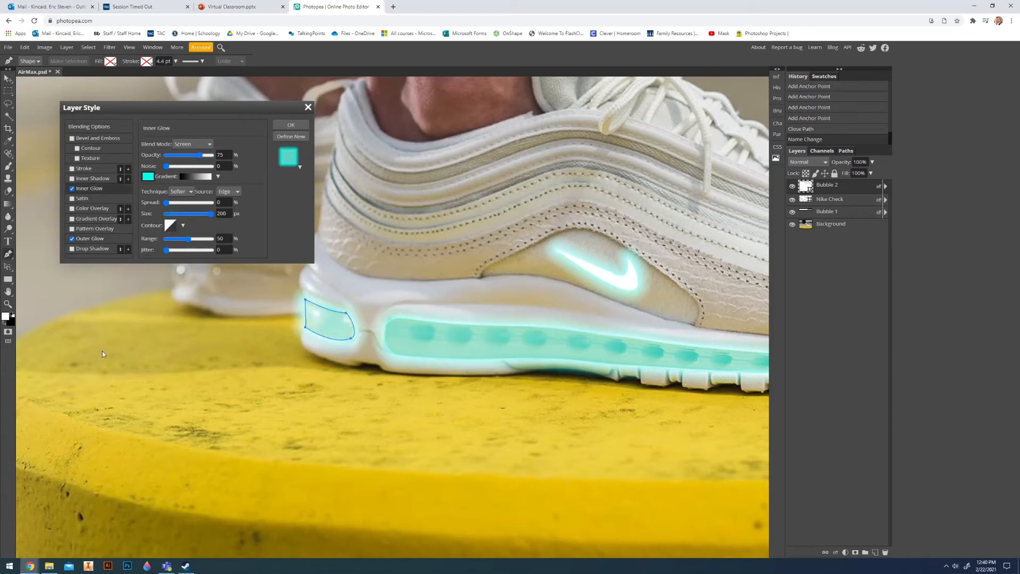
left_click(291, 125)
- Select the Background layer and examine the glow effects on the whole photo without path outlines
scroll(319, 298, "down", 1)
scroll(336, 342, "up", 2)
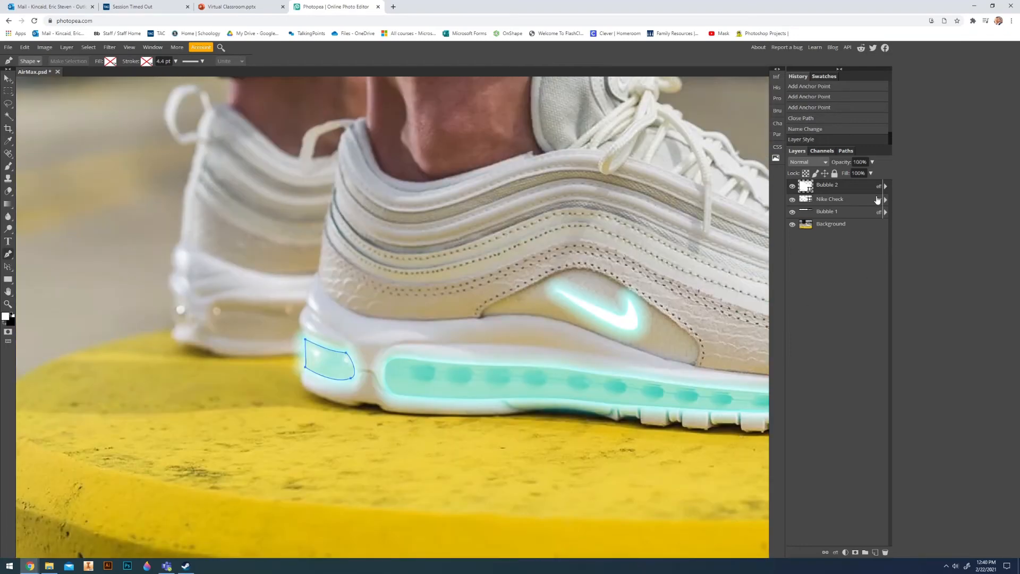
left_click(850, 202)
left_click(852, 212)
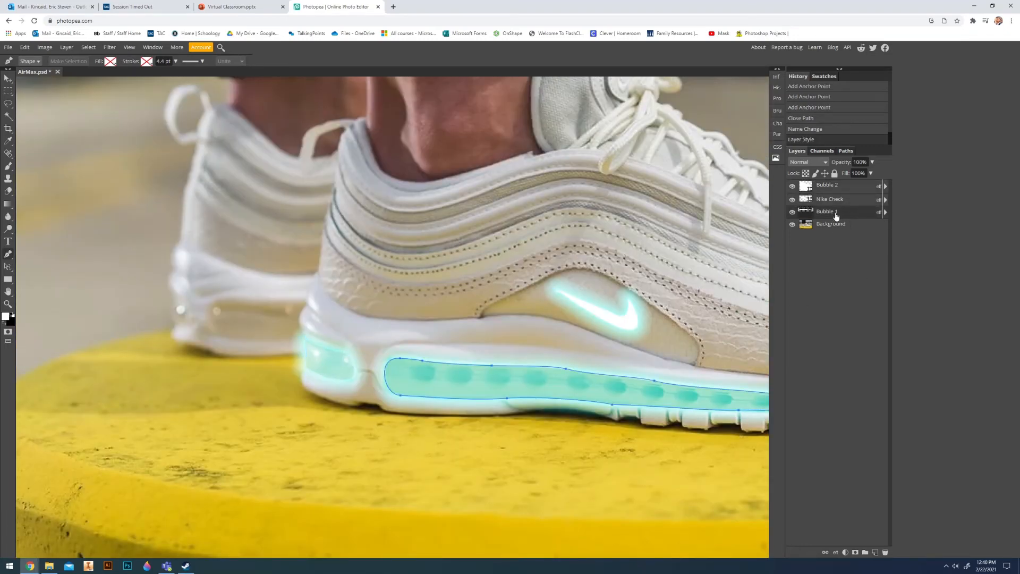
left_click(843, 225)
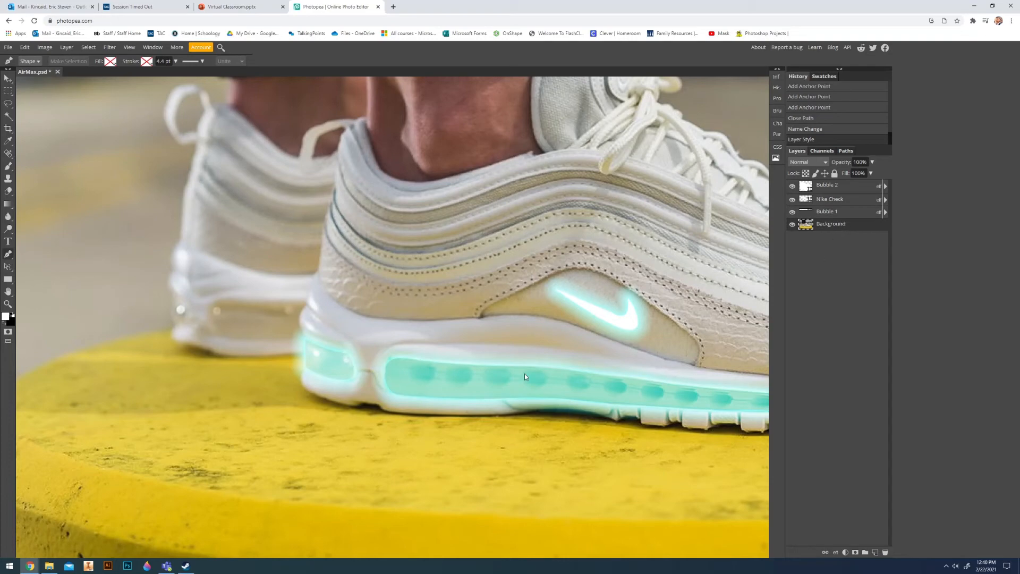
scroll(546, 396, "down", 3)
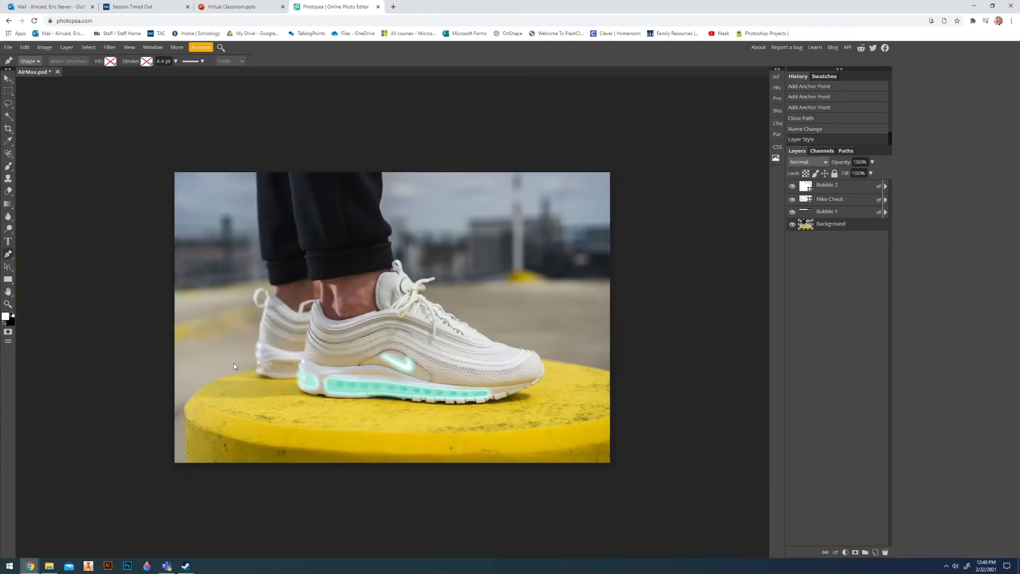
- Trace the left end and bottom edge of the rear shoe's air window with the Pen tool
scroll(239, 385, "up", 4)
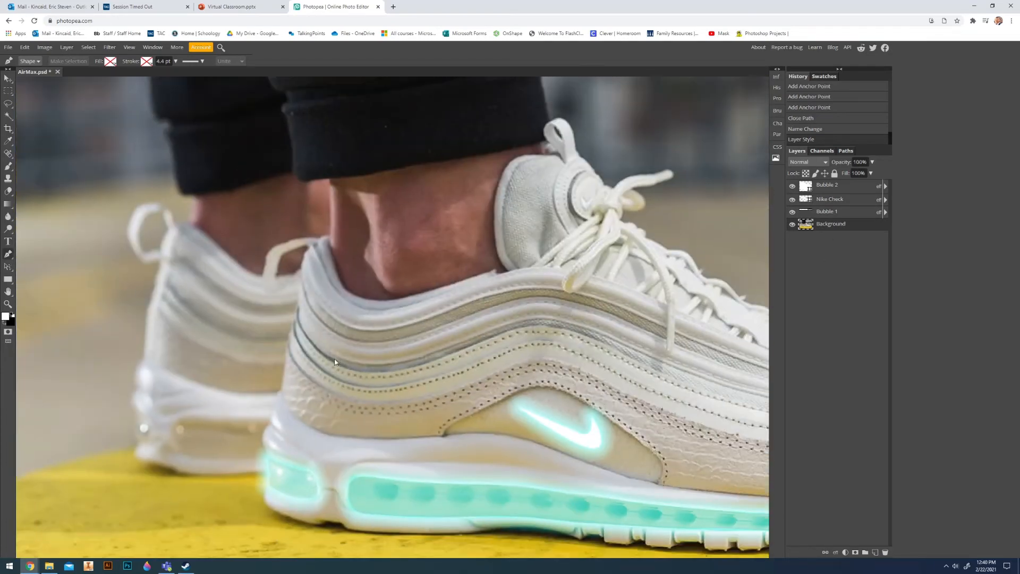
scroll(184, 425, "up", 3)
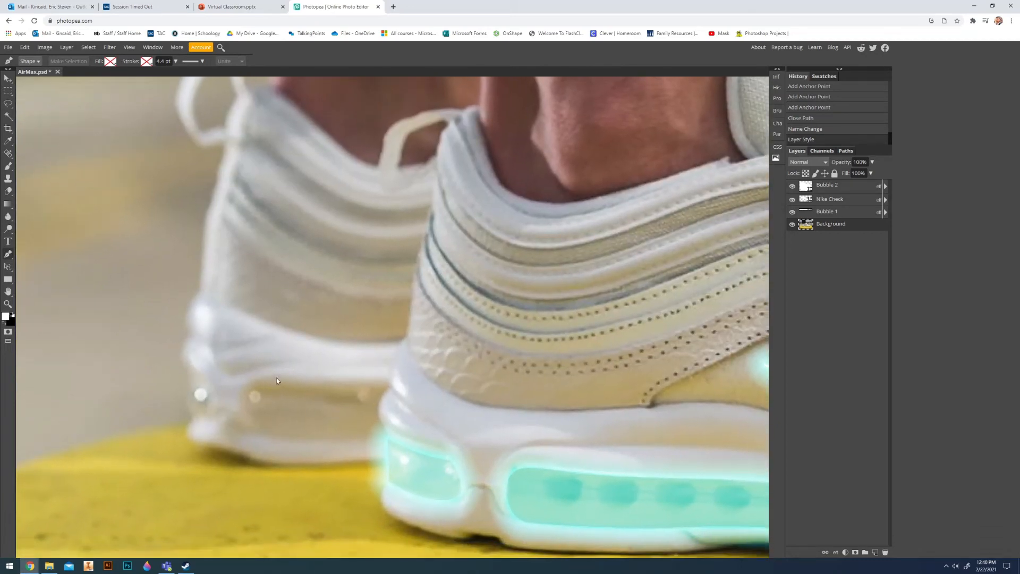
left_click(276, 378)
left_click_drag(243, 396, 270, 438)
key("ctrl+z")
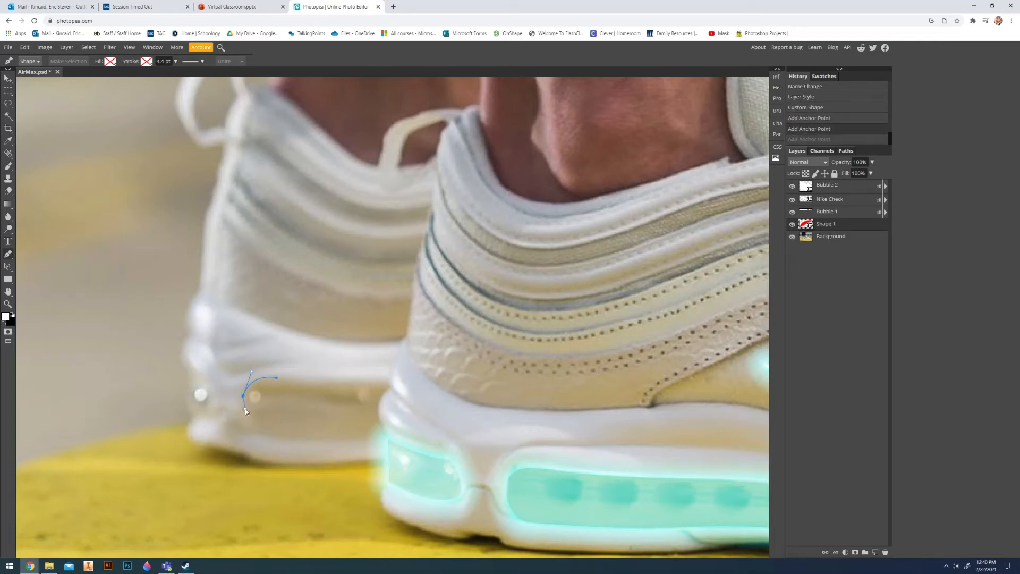
key("ctrl+shift+z")
left_click_drag(270, 437, 301, 439)
left_click_drag(365, 437, 384, 435)
left_click(387, 432)
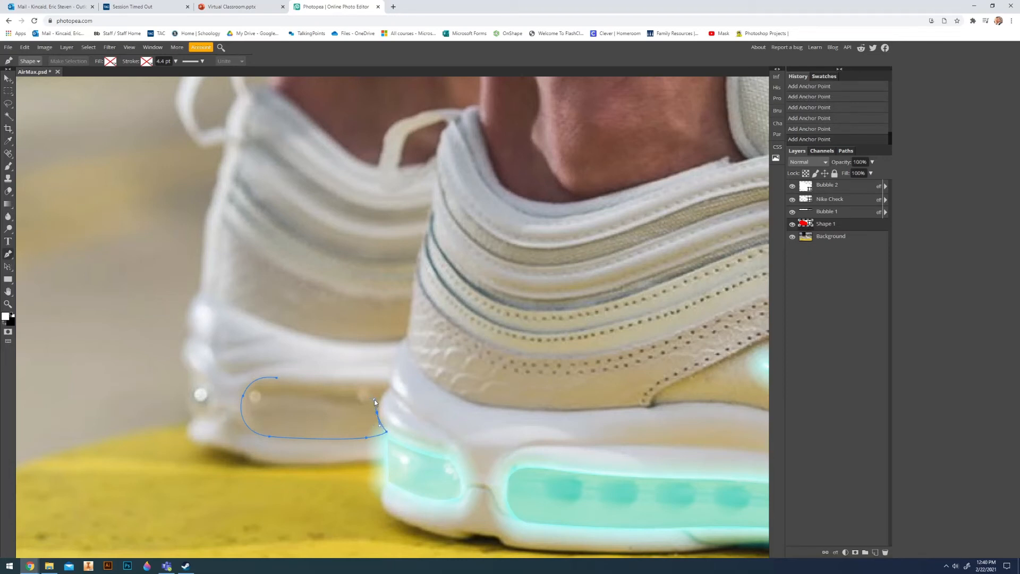
- Continue the air window path along the front shoe's heel and back over the top edge, closing it at its starting point
key("ctrl+z")
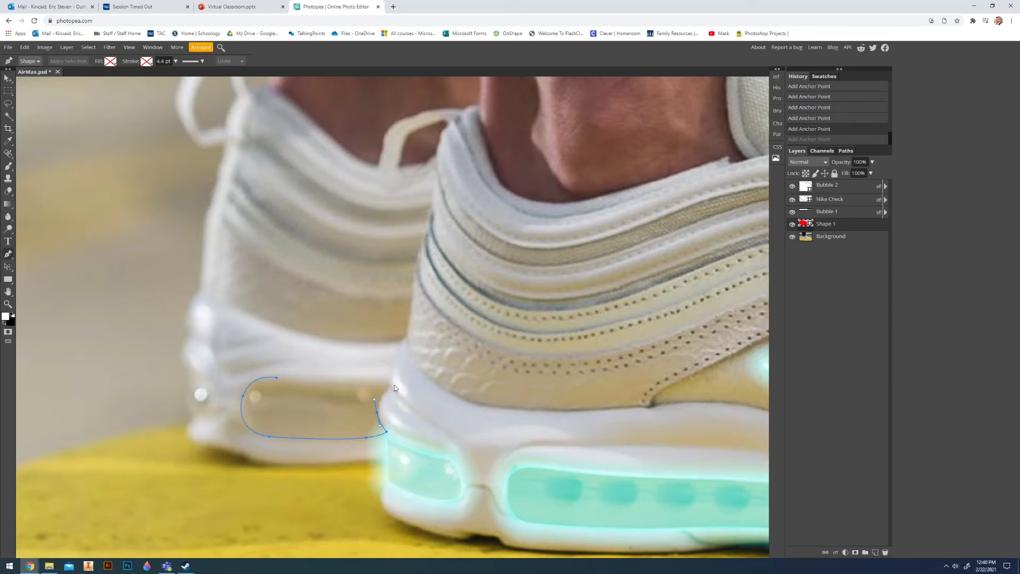
left_click(392, 385)
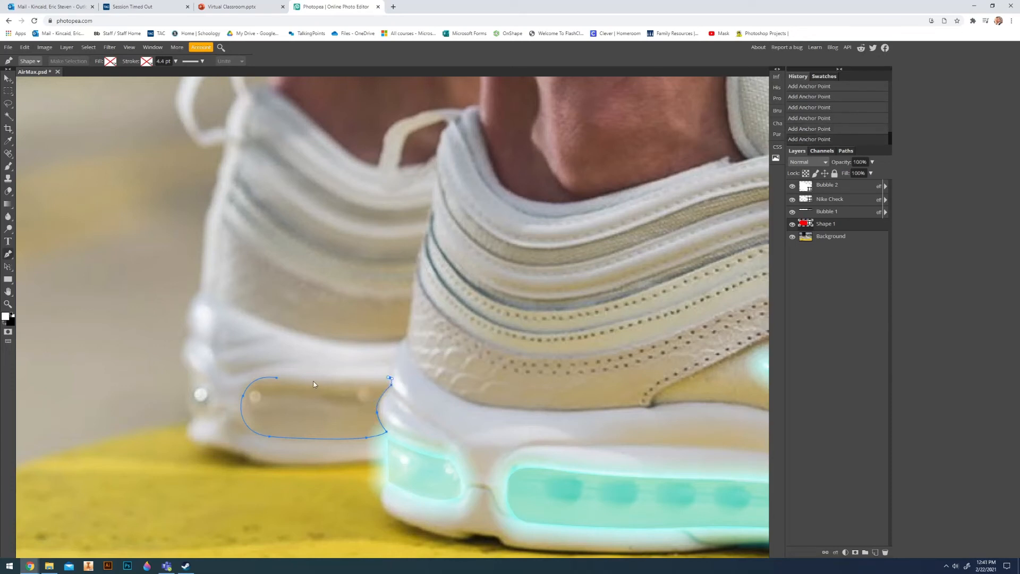
key("ctrl+z")
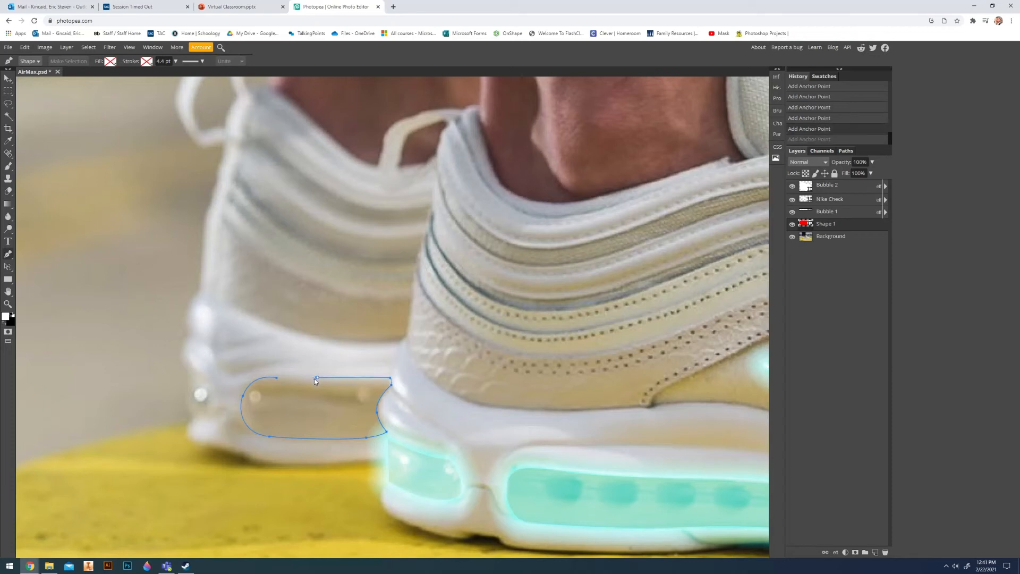
left_click_drag(314, 379, 305, 379)
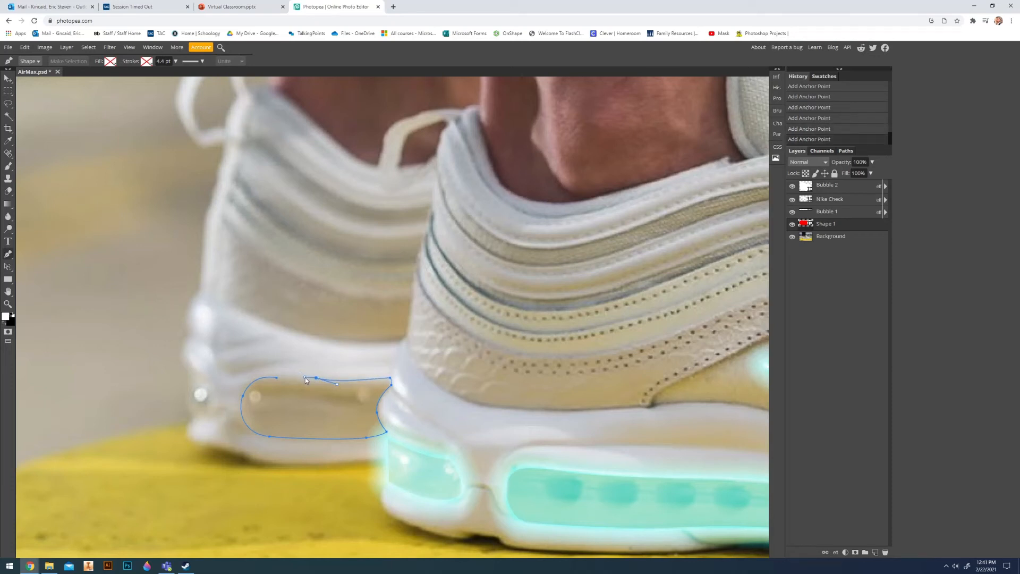
left_click(277, 378)
- Rename the new Shape 1 layer as Bubble 3
scroll(314, 434, "down", 5)
scroll(267, 365, "up", 4)
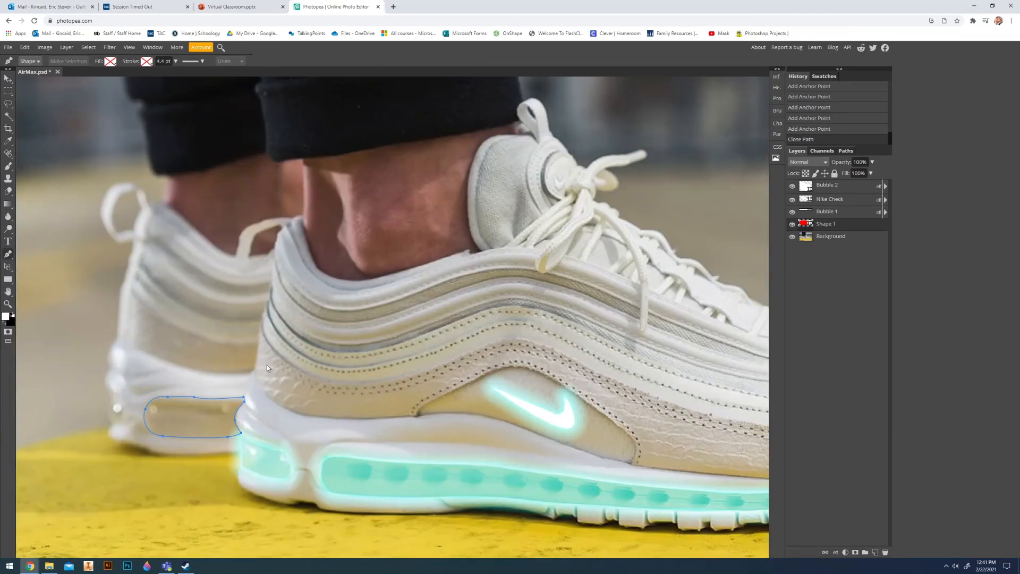
scroll(216, 392, "down", 4)
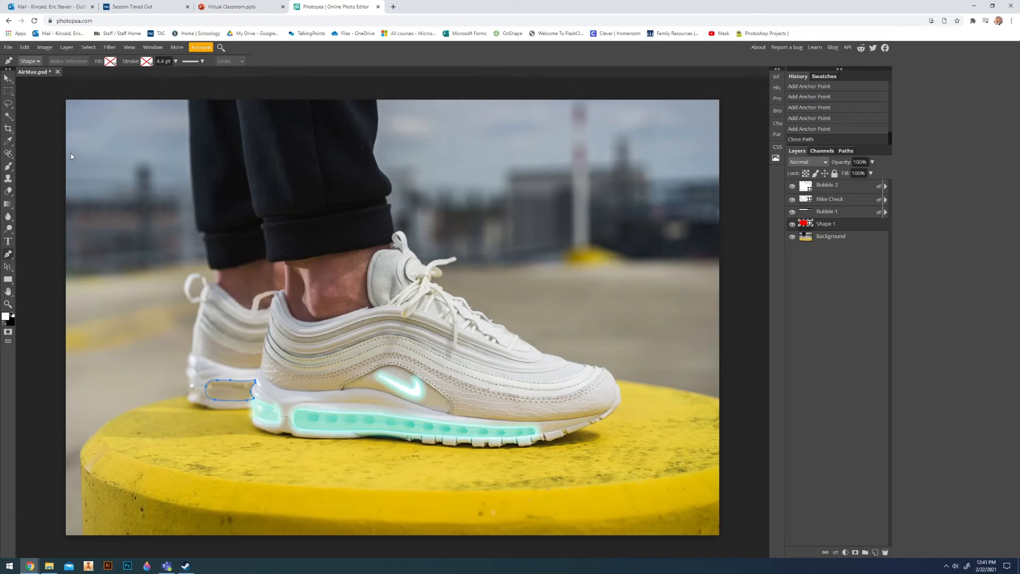
double_click(832, 224)
type("Bubble 3")
key("Return")
- Add the cyan Outer Glow and Inner Glow to the Bubble 3 layer, without a Drop Shadow, and apply the layer style
double_click(870, 226)
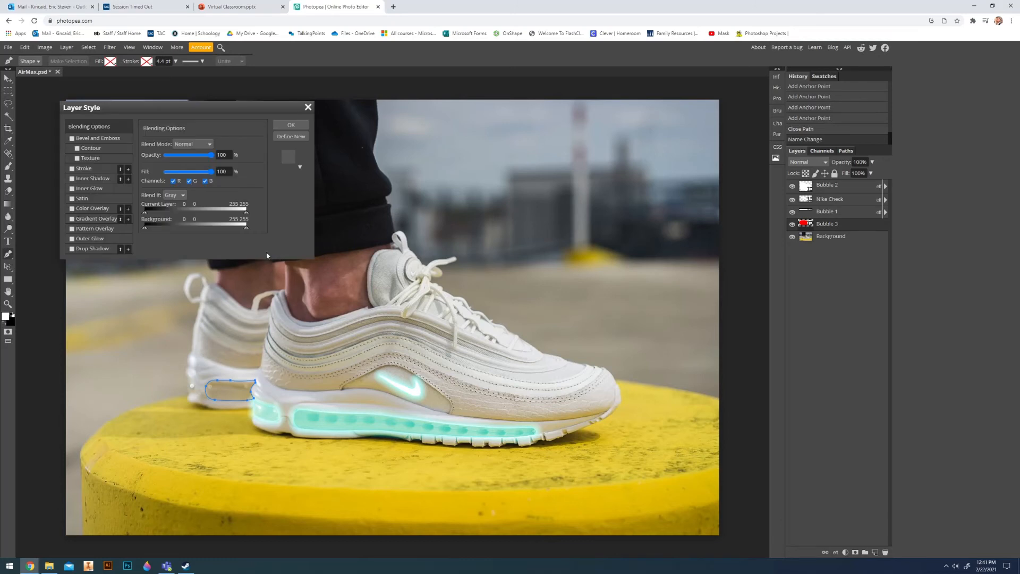
left_click(97, 248)
left_click(98, 238)
left_click(93, 247)
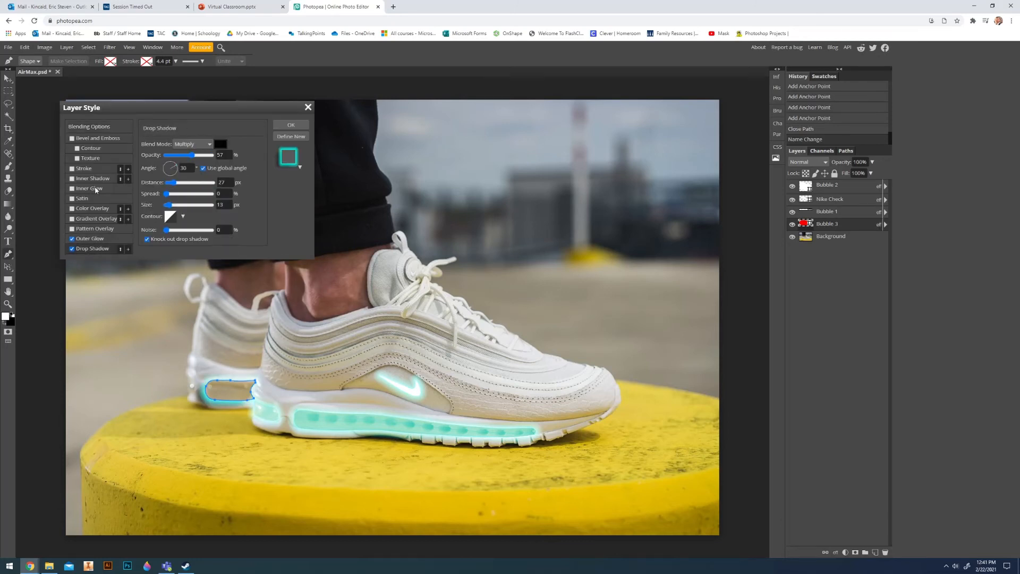
left_click(72, 249)
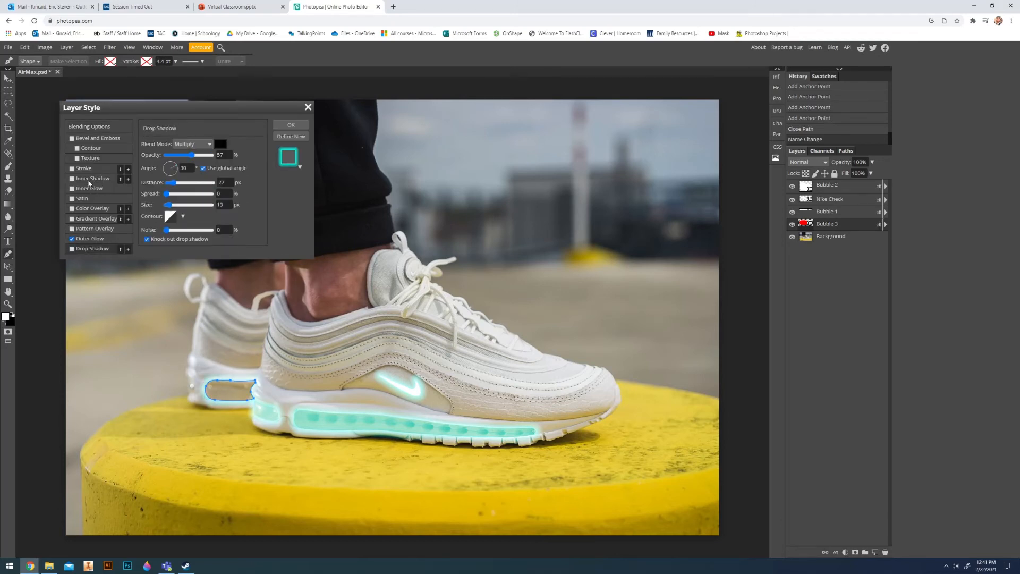
left_click(72, 189)
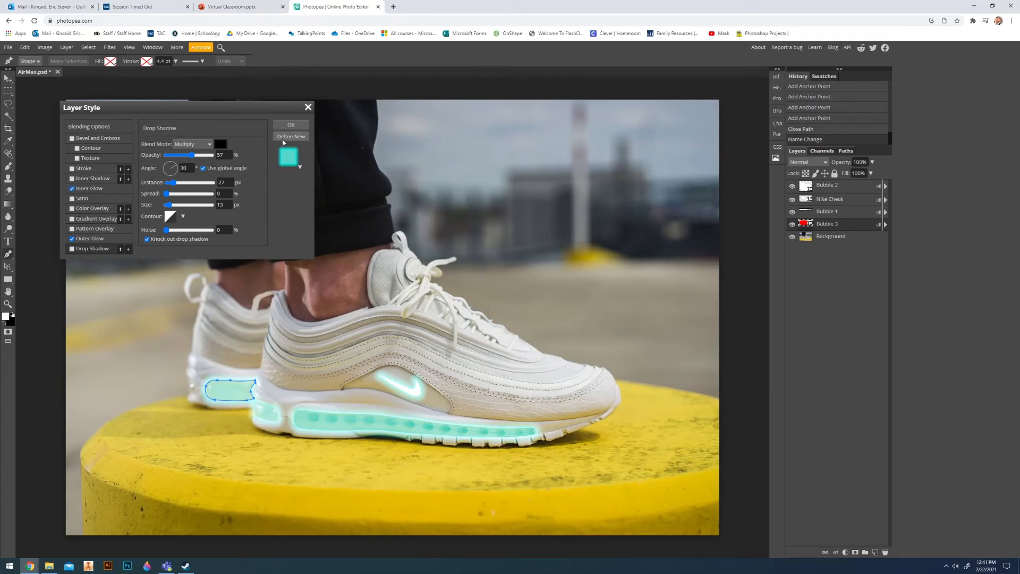
left_click(289, 126)
- Select the Background layer and examine the glowing rear air window together with the other glows on the whole photo
left_click(8, 91)
left_click(138, 210)
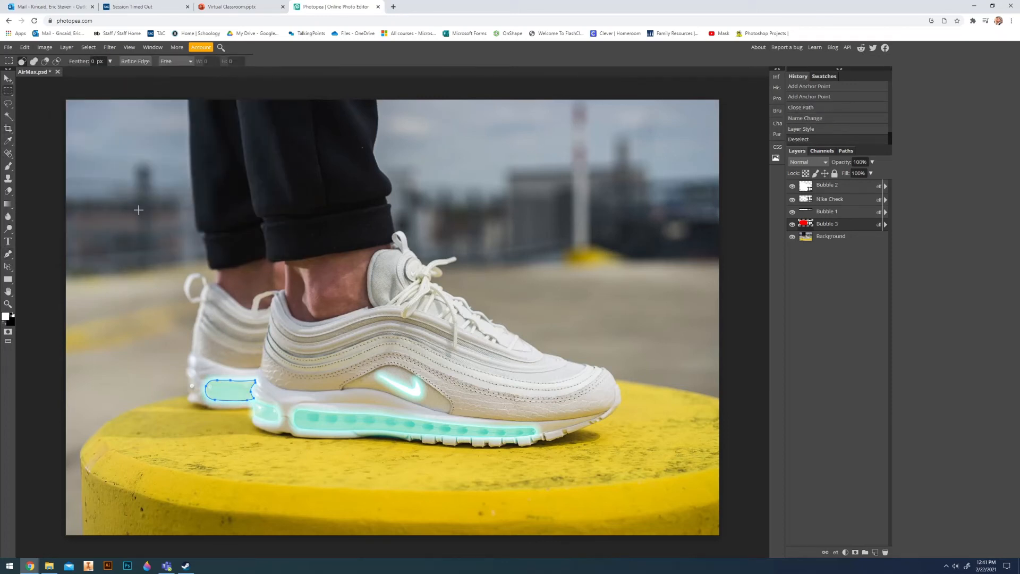
left_click(832, 243)
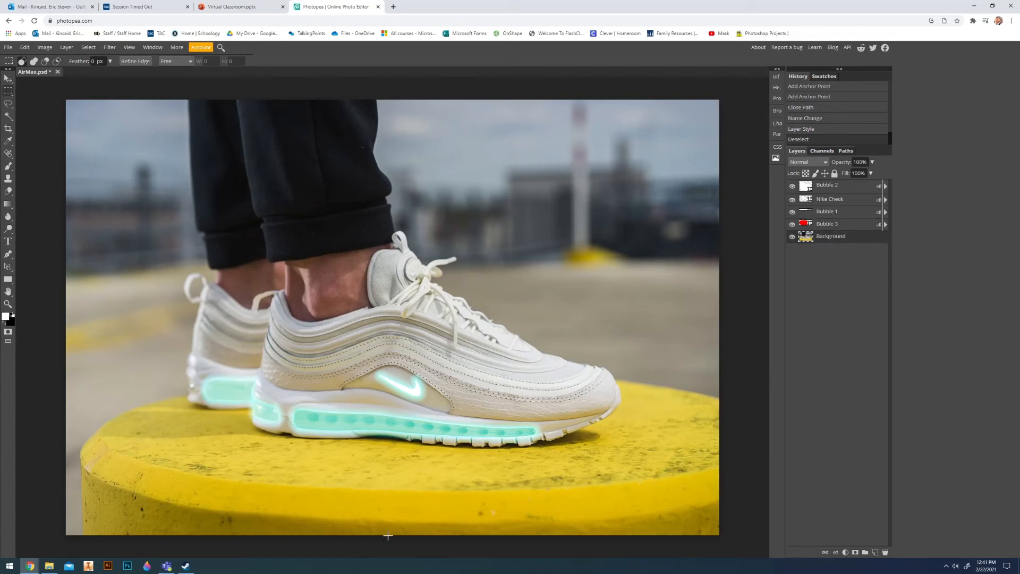
key("ctrl+minus")
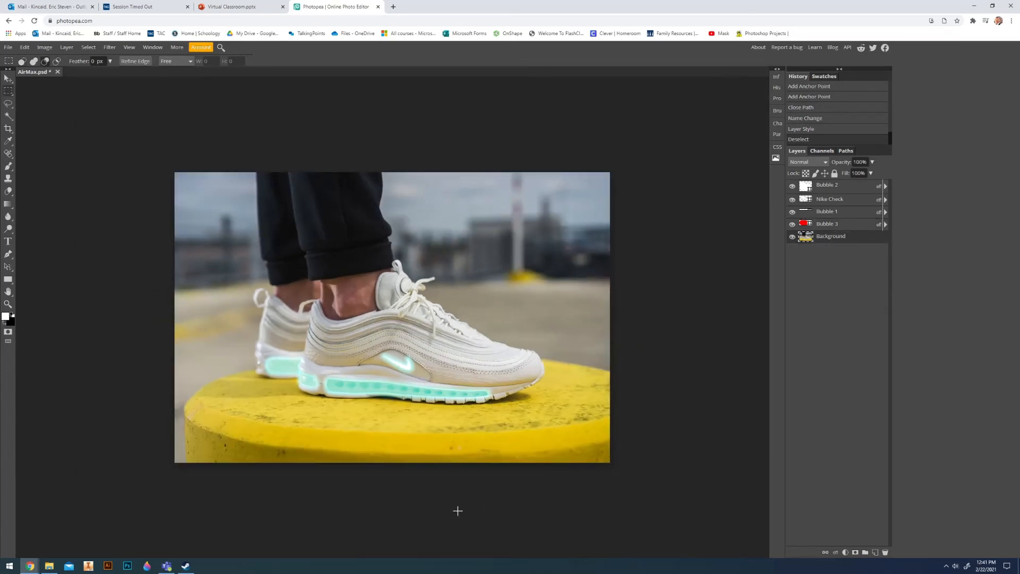
key("ctrl+plus")
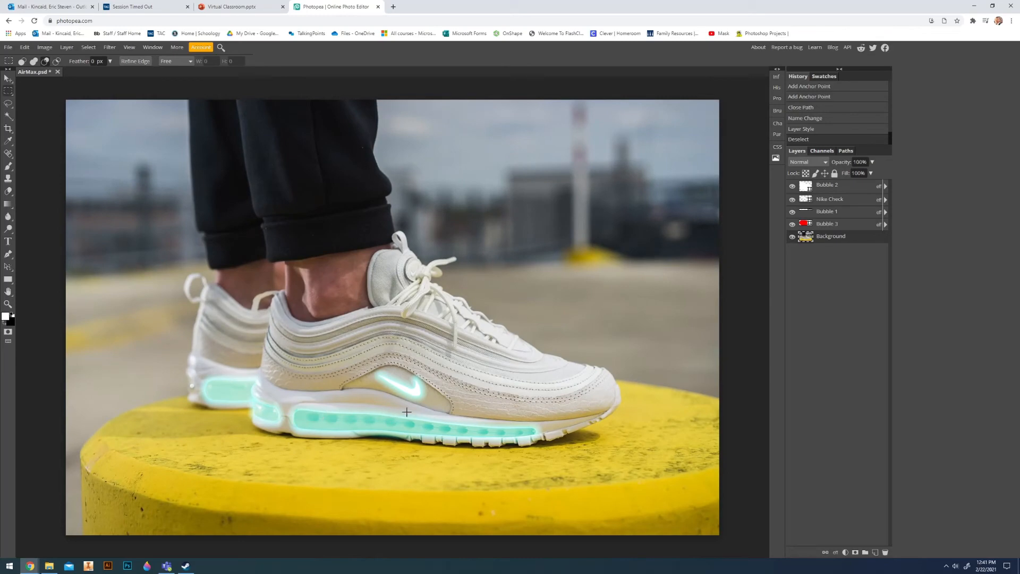
key("ctrl+plus")
key("ctrl+minus")
key("ctrl+minus")
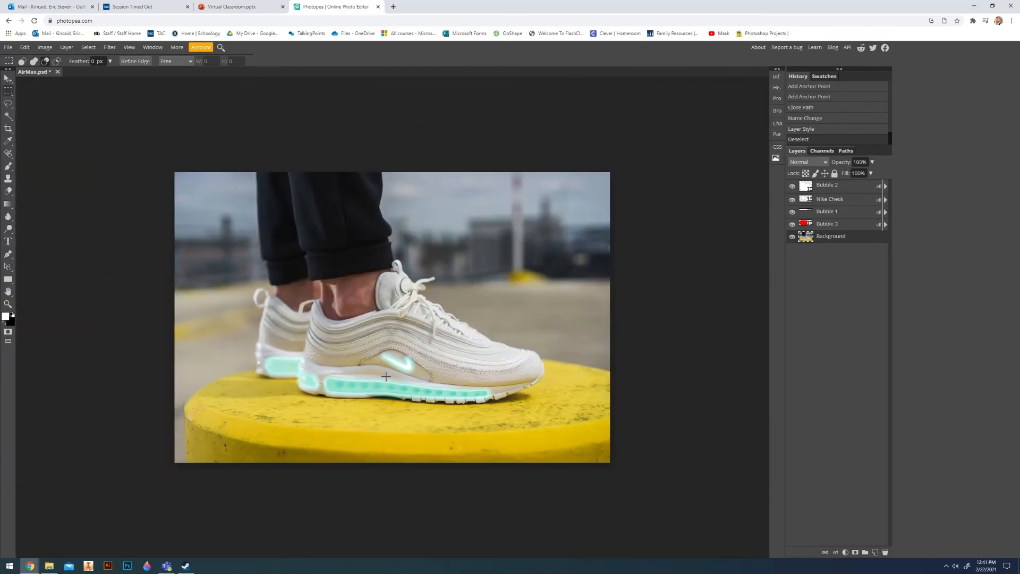
key("ctrl+plus")
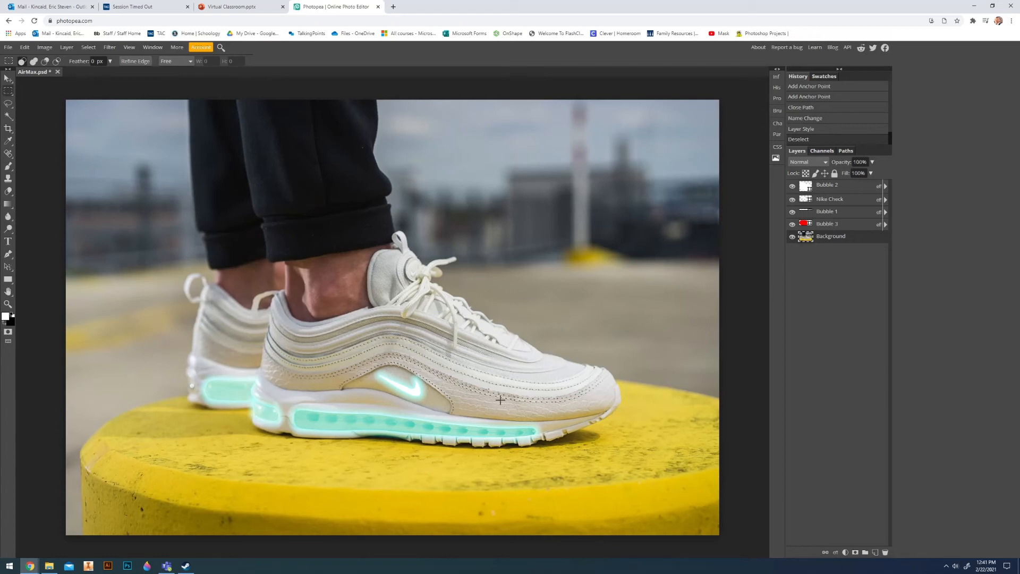
- Start a new Pen shape at the front shoe's heel collar and curve it down along the wavy side line below the ankle
key("p")
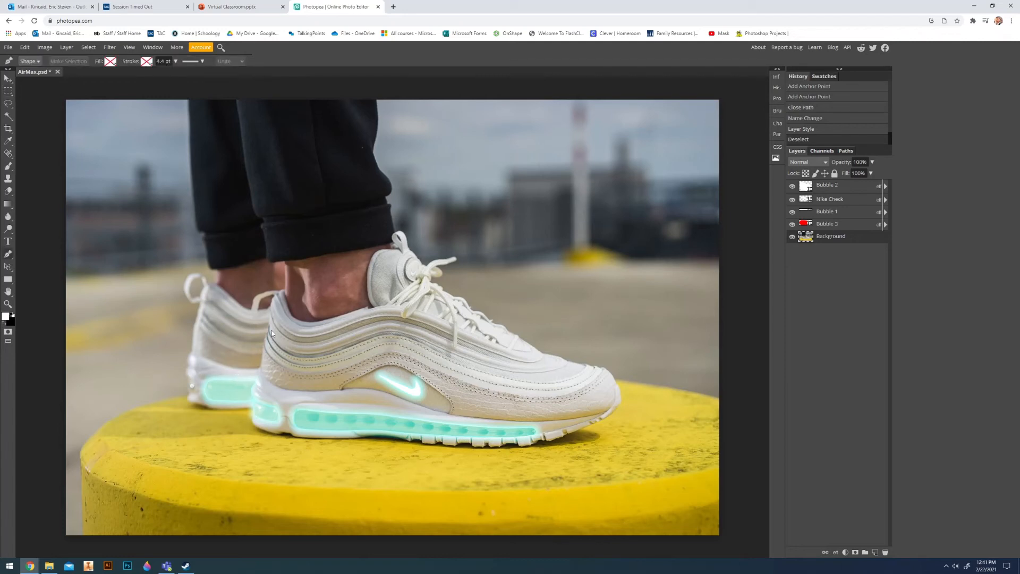
scroll(272, 330, "up", 3)
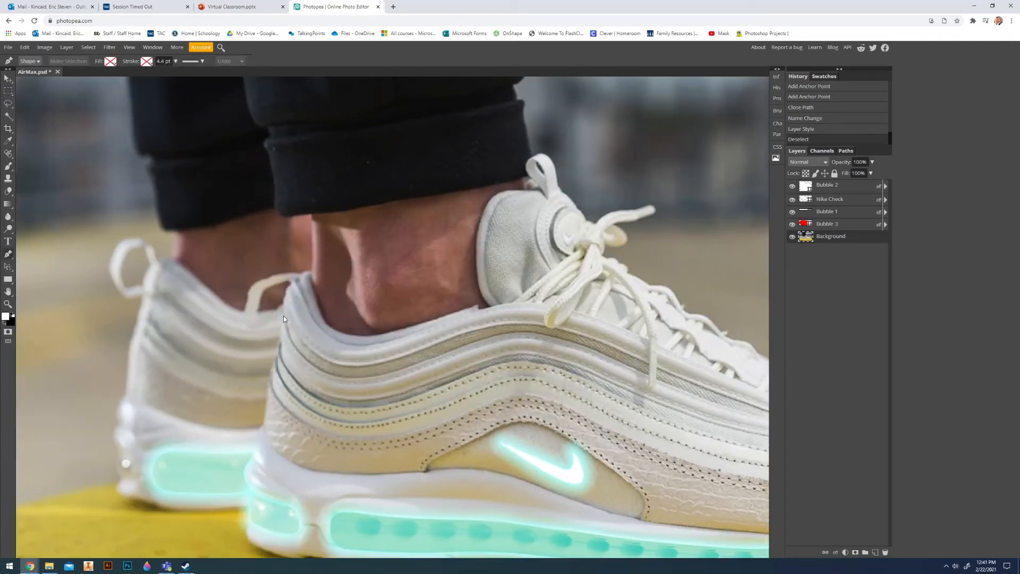
left_click(283, 317)
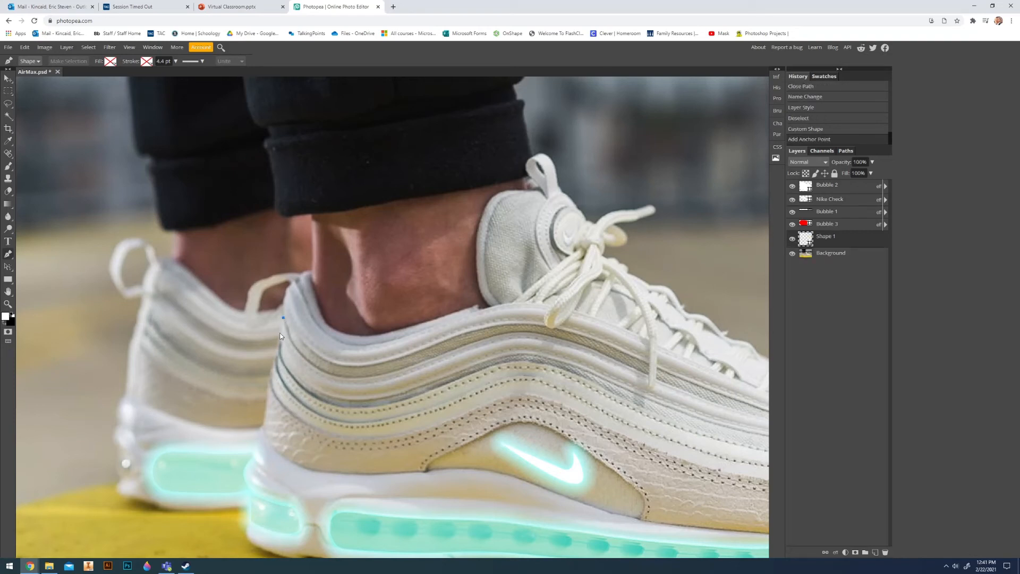
left_click(280, 336)
left_click_drag(354, 399, 437, 407)
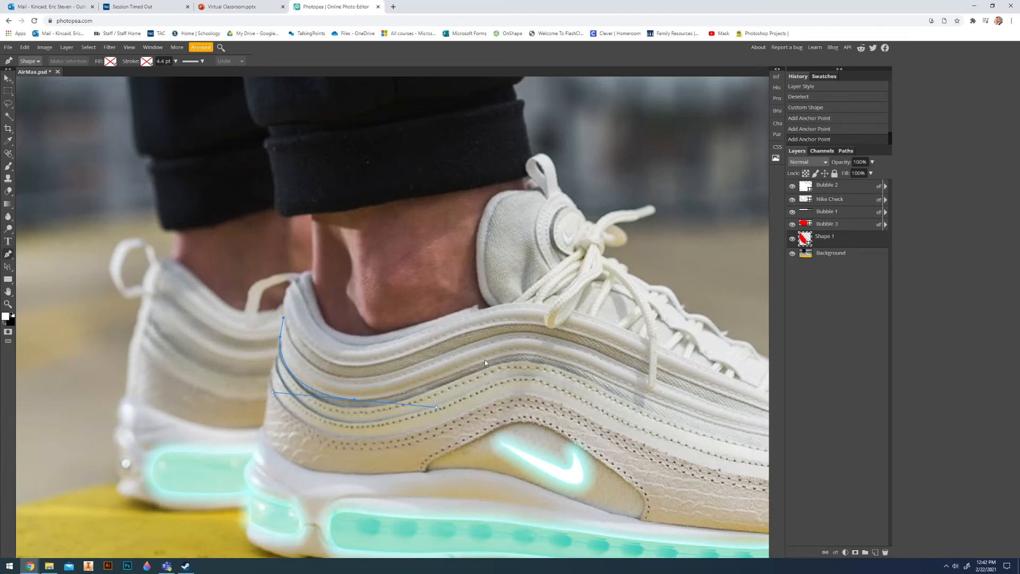
left_click_drag(515, 355, 537, 353)
key("ctrl+z")
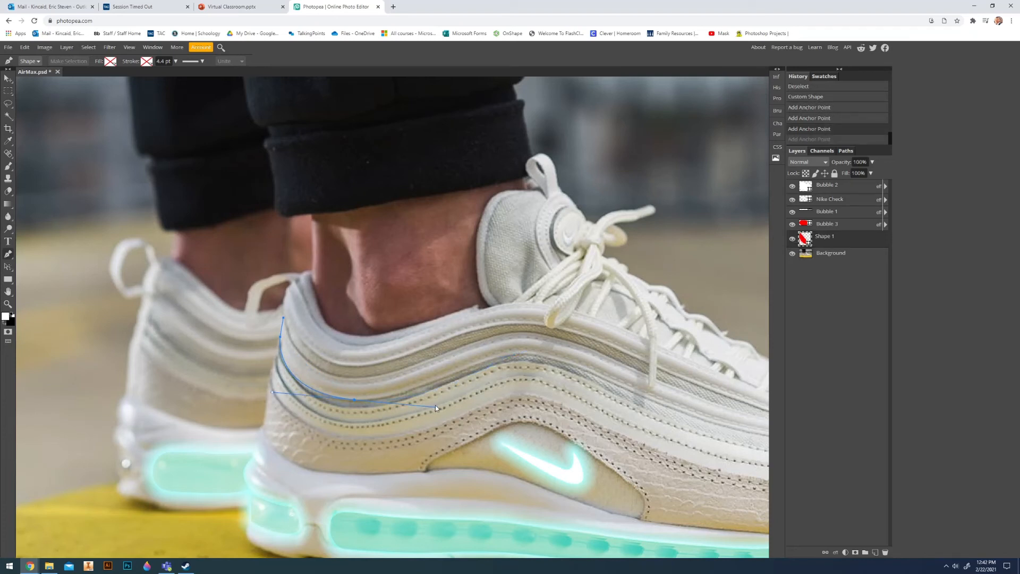
left_click_drag(435, 407, 416, 391)
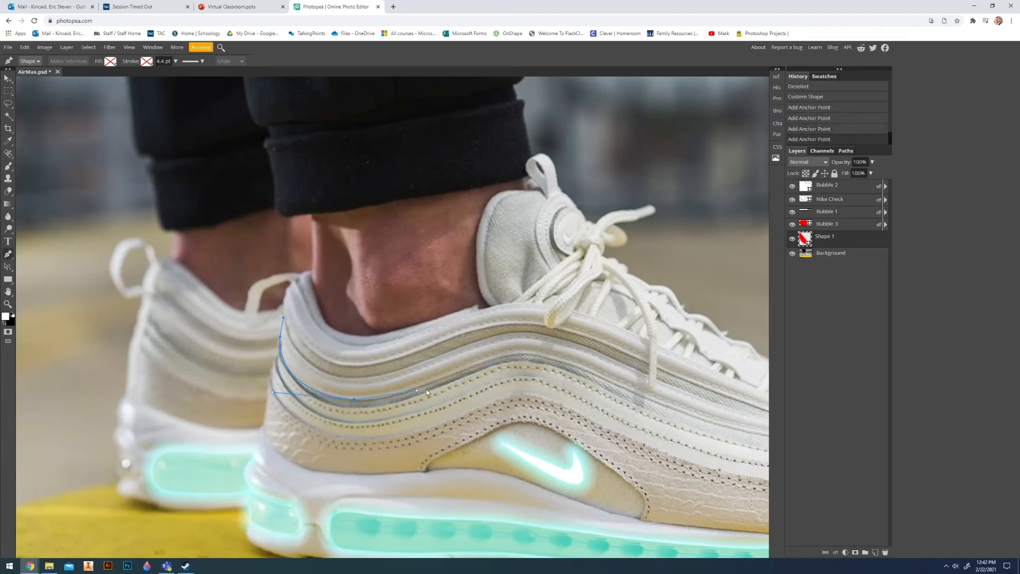
left_click(559, 356)
key("ctrl+z")
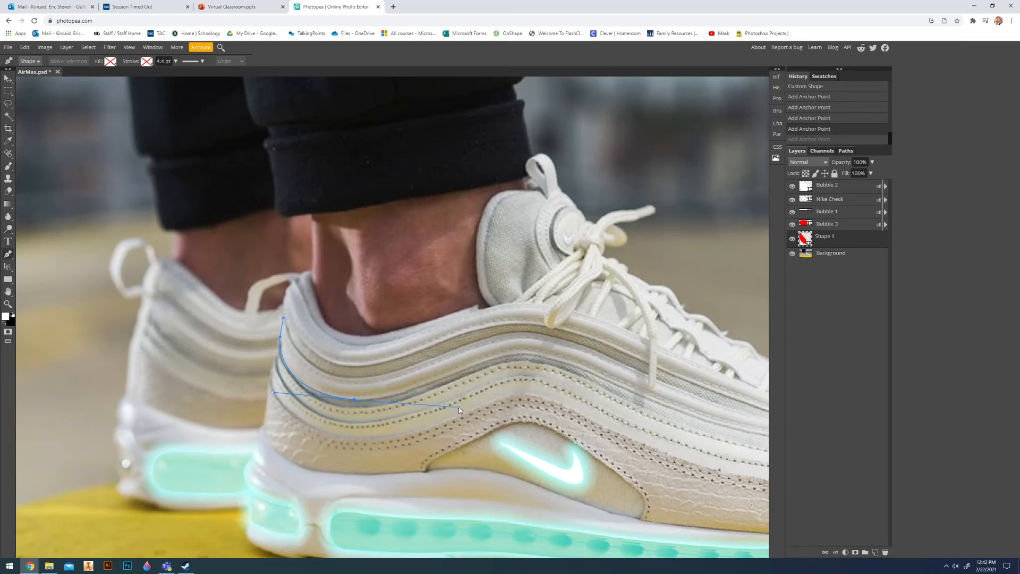
left_click_drag(504, 356, 549, 361)
key("ctrl+z")
left_click(435, 383)
key("ctrl+z")
- Extend the path along the wavy side line, over the arch above the swoosh and down to the forefoot, in smooth curves
left_click_drag(466, 403, 465, 404)
left_click_drag(496, 357, 553, 337)
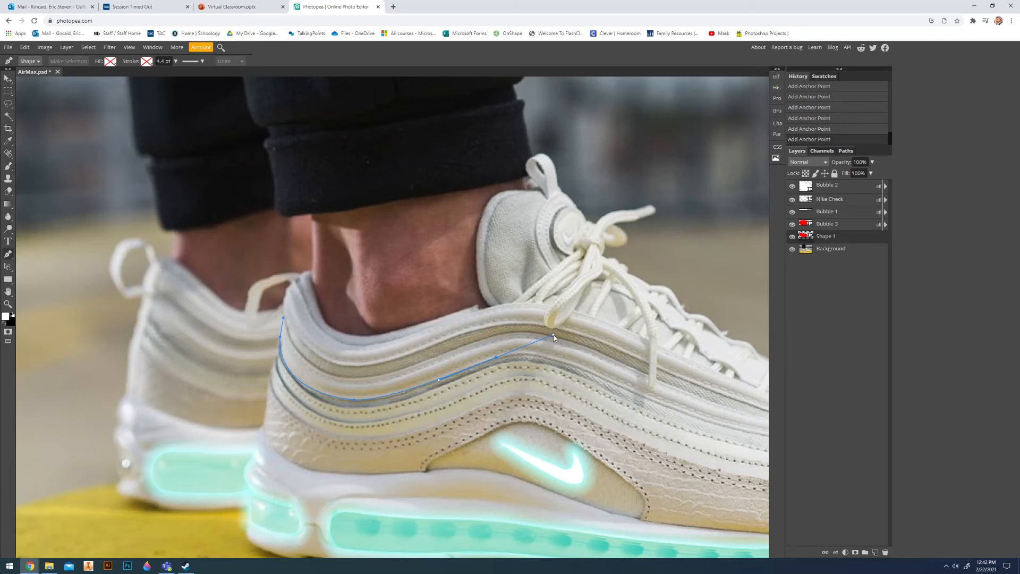
left_click_drag(612, 382, 486, 367)
left_click_drag(570, 372, 587, 371)
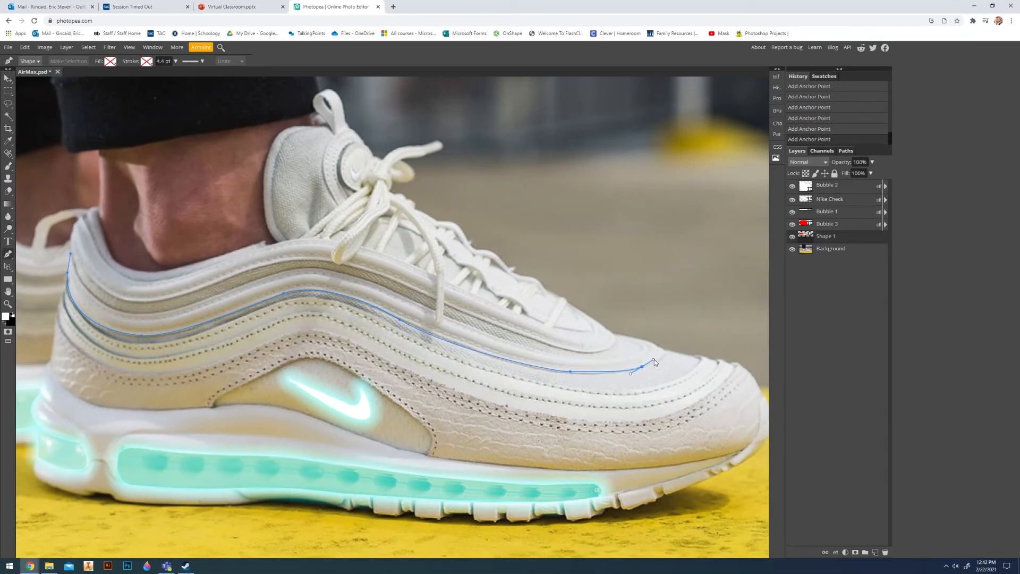
key("ctrl+z")
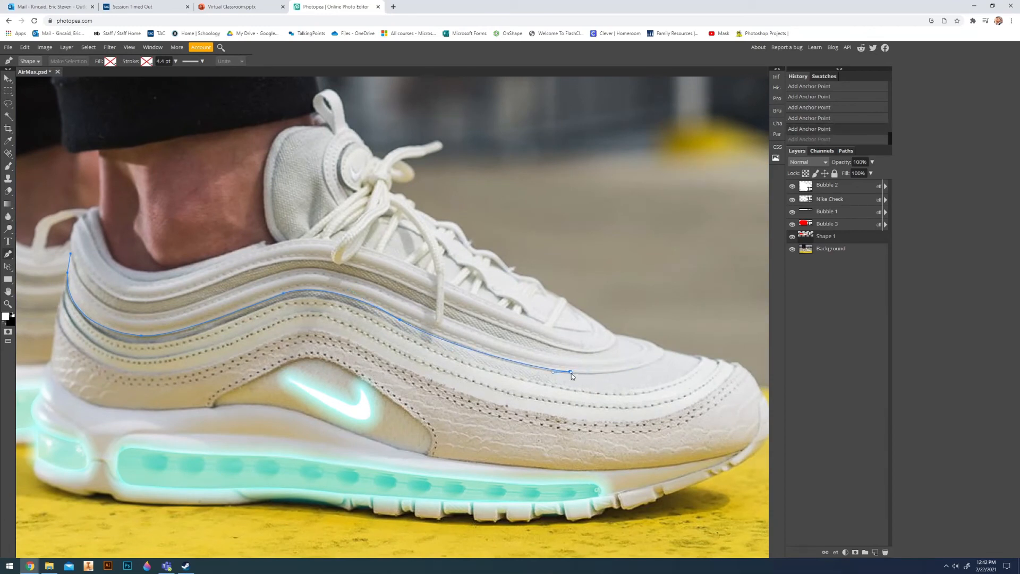
key("ctrl+z")
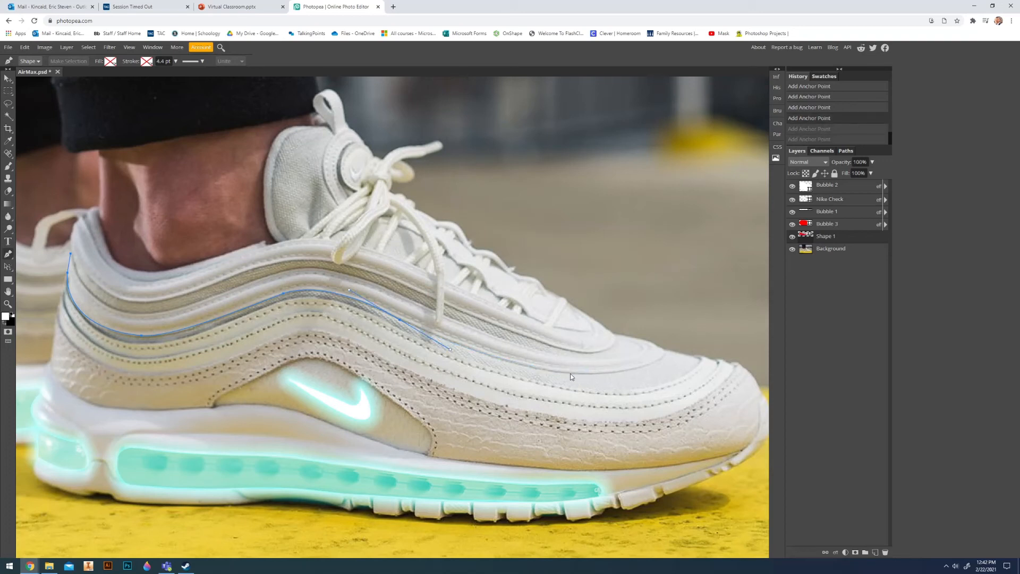
left_click_drag(570, 374, 601, 377)
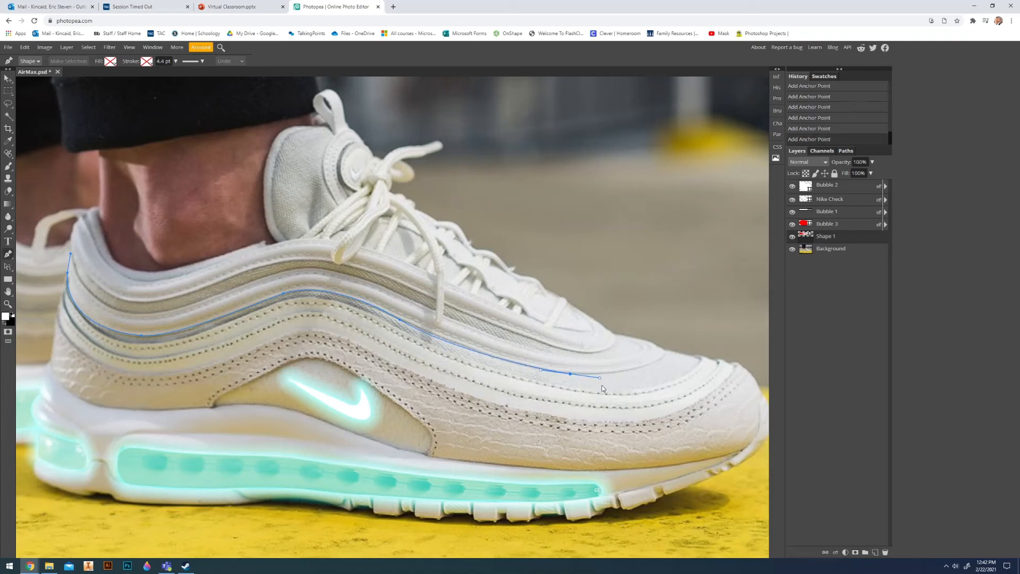
- Curve the Pen path around the forefoot end of the stripe and turn it back along the stripe's upper edge
left_click_drag(598, 378, 662, 343)
key("ctrl+z")
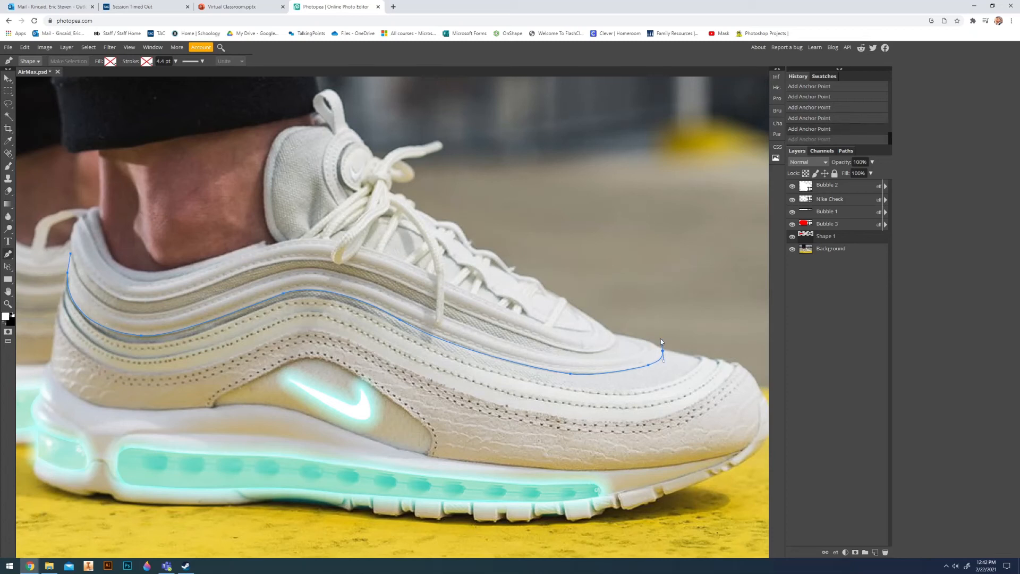
key("ctrl+shift+z")
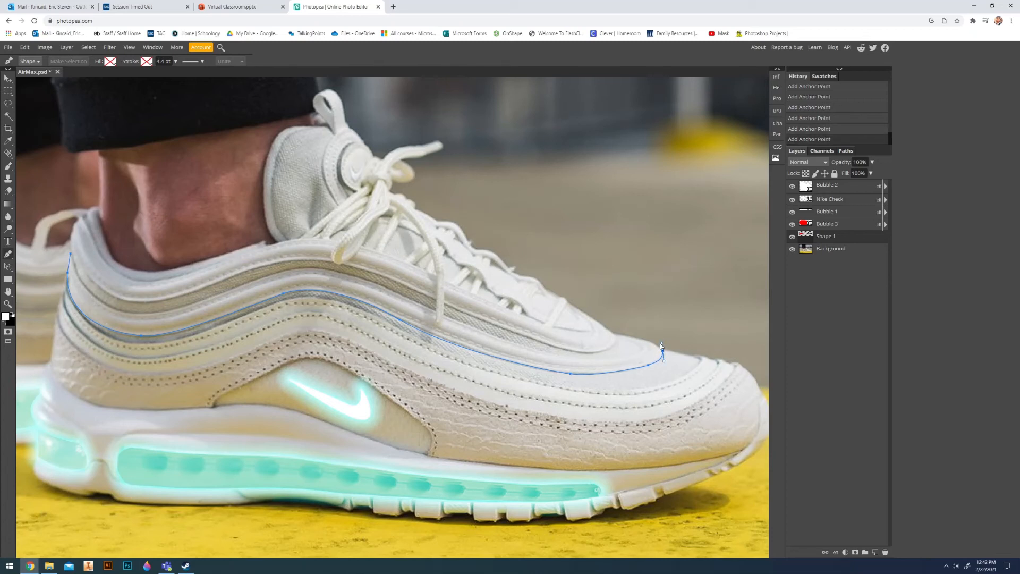
left_click(620, 336)
left_click_drag(611, 333, 610, 337)
key("ctrl+z")
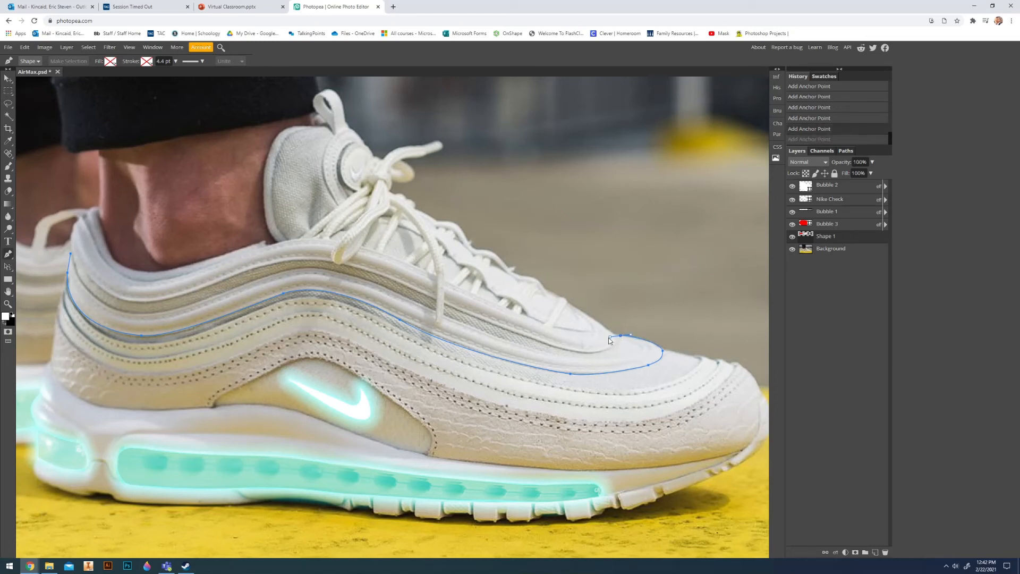
left_click_drag(642, 349, 555, 358)
key("ctrl+z")
- Trace the stripe's upper edge back past the hanging lace and below the ankle to the heel, and close the path
left_click(474, 330)
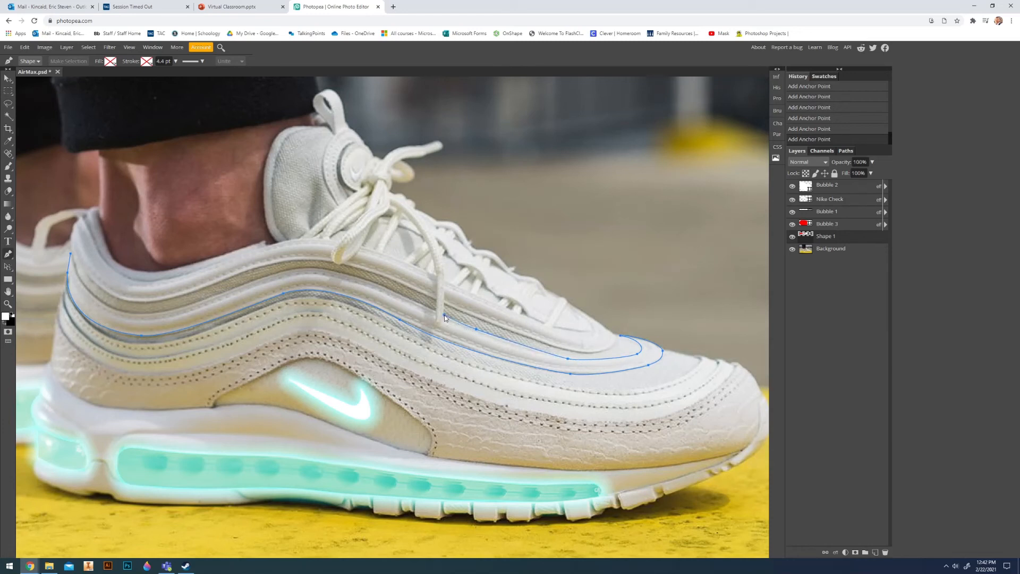
left_click(436, 328)
left_click_drag(365, 280, 349, 277)
left_click_drag(352, 317, 516, 348)
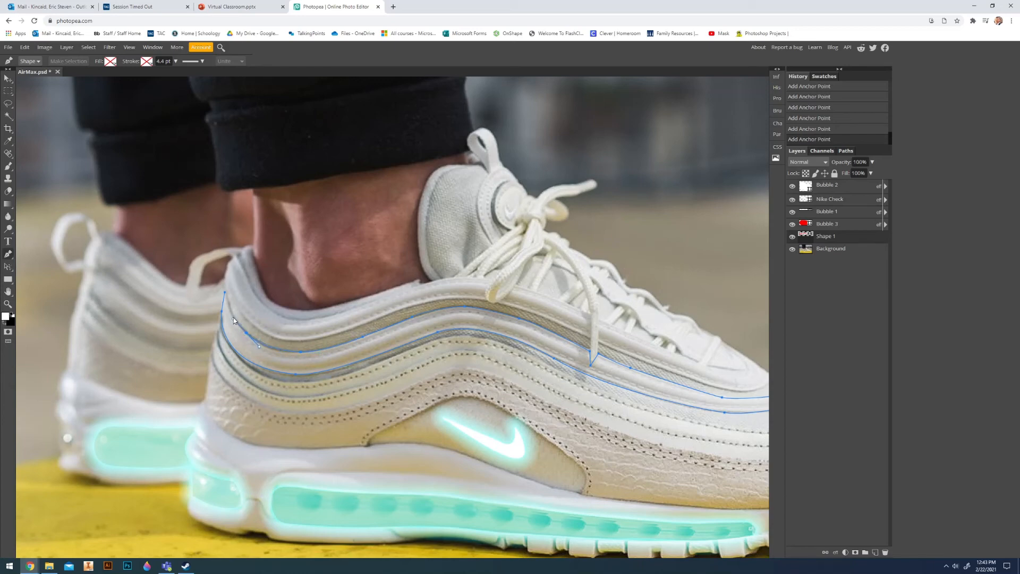
left_click(225, 293)
key("ctrl+0")
- Rename the new shape layer as Stripe
double_click(837, 237)
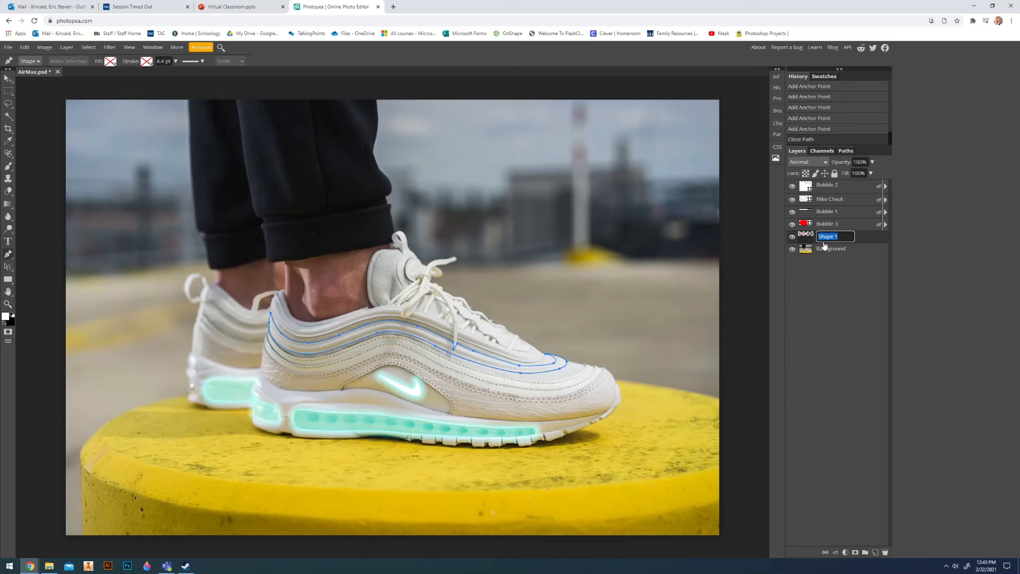
type("Stripe")
key("Return")
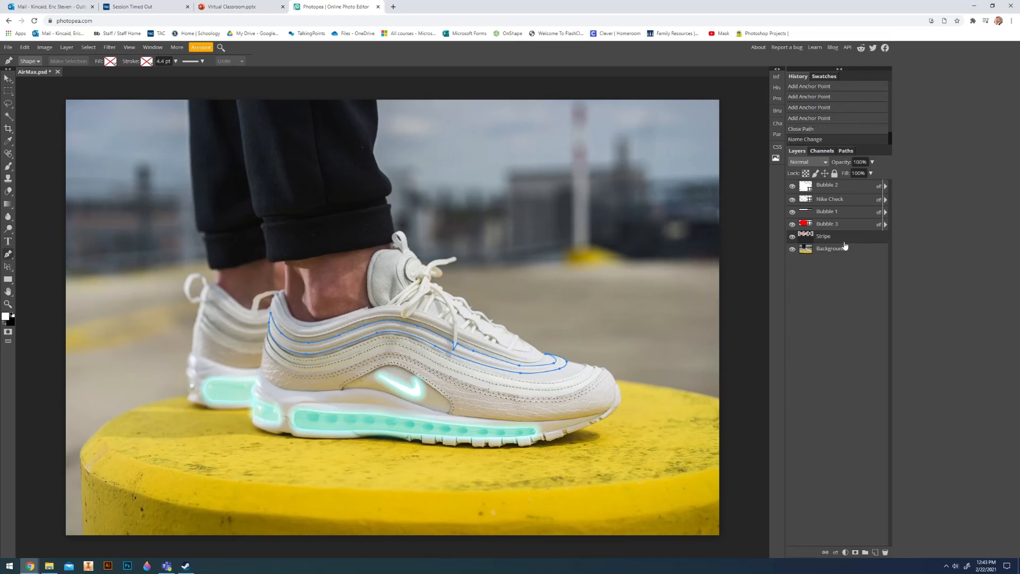
- Add the cyan Outer Glow and an Inner Glow of 13 px size to the Stripe layer and apply the layer style
double_click(845, 242)
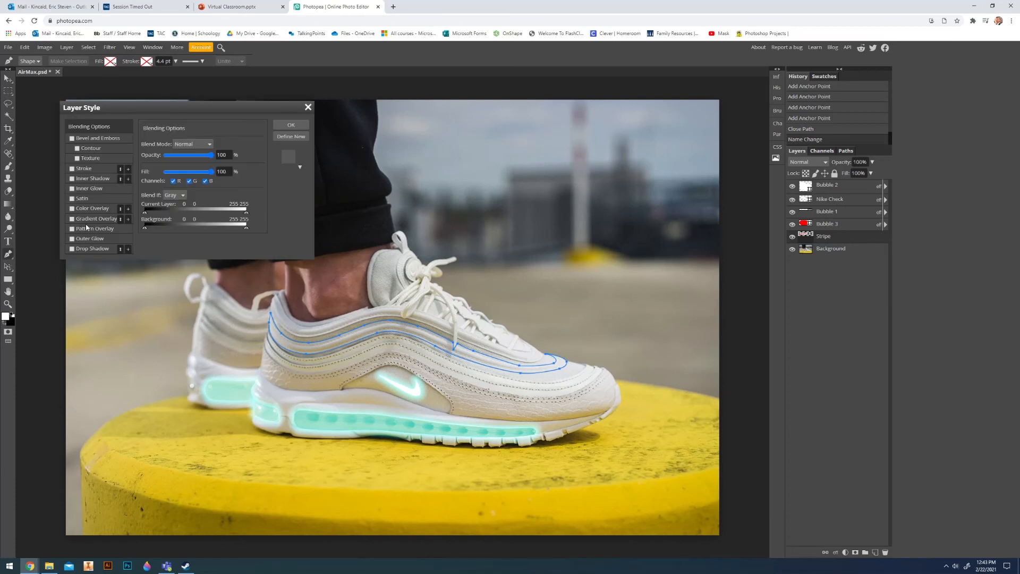
left_click(90, 239)
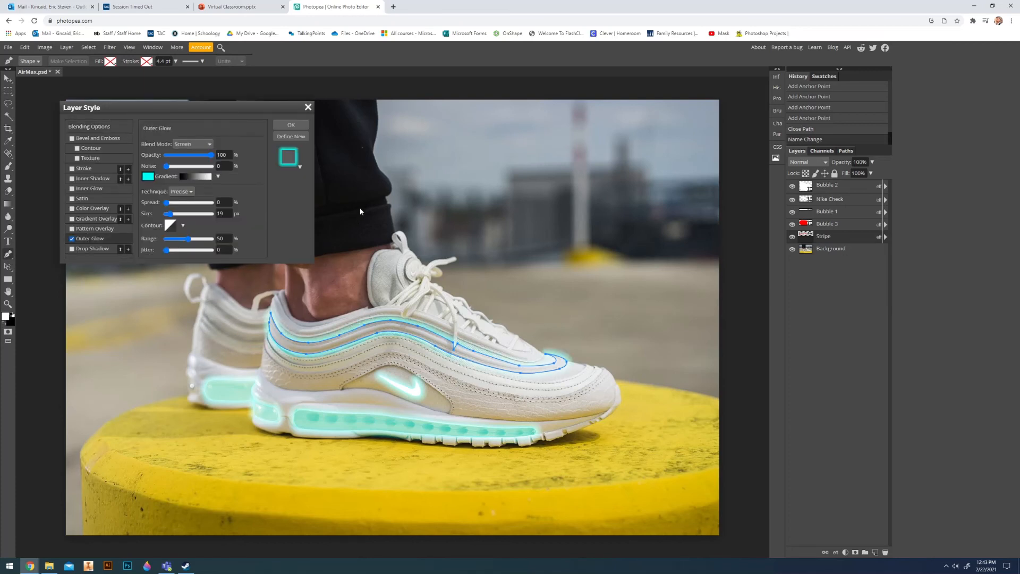
left_click(88, 188)
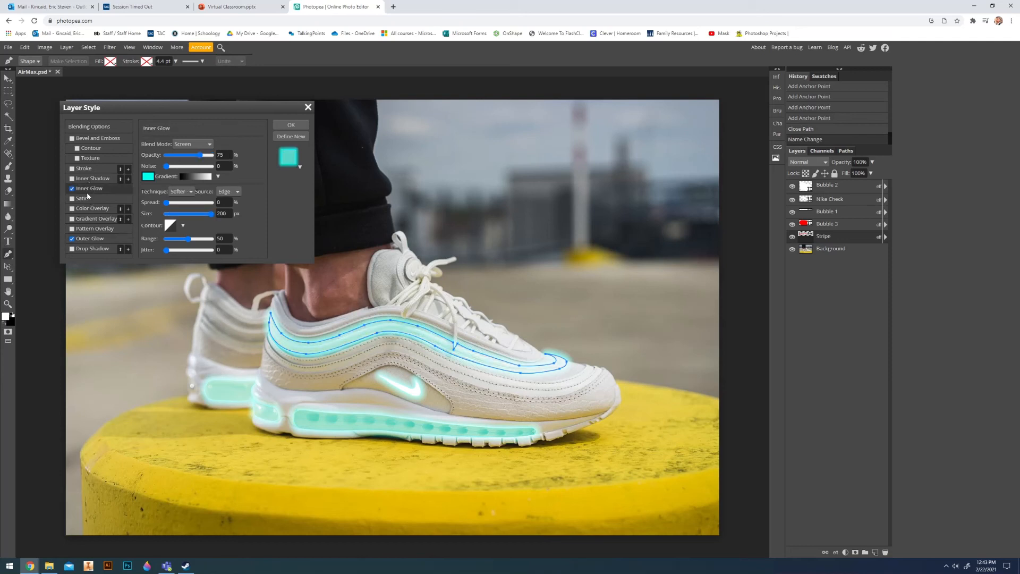
left_click_drag(166, 215, 168, 216)
left_click(291, 125)
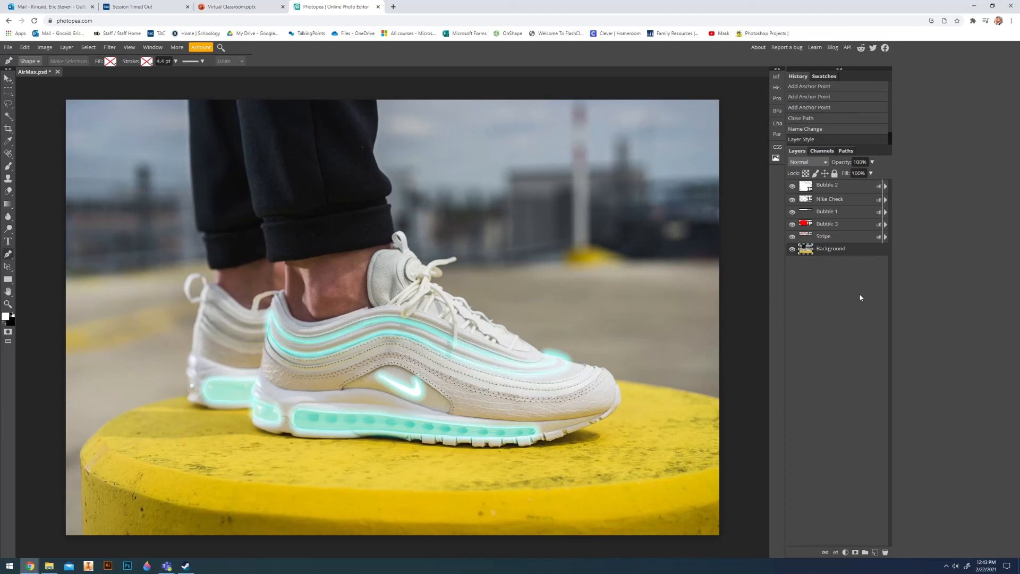
- Change the Stripe layer's Outer Glow colour to magenta fd00ff, after trying red and green
double_click(837, 237)
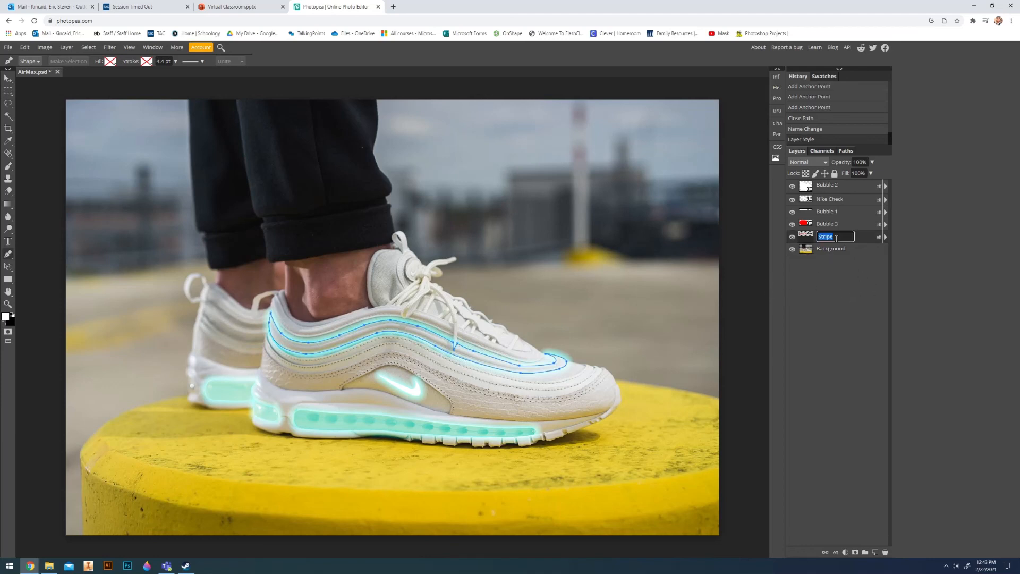
double_click(849, 242)
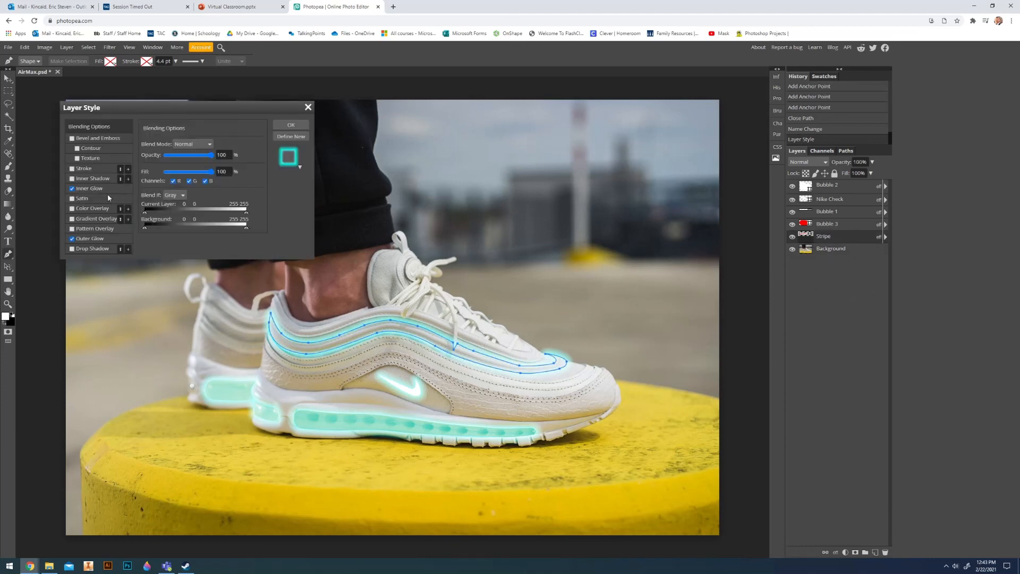
left_click(90, 239)
left_click(160, 188)
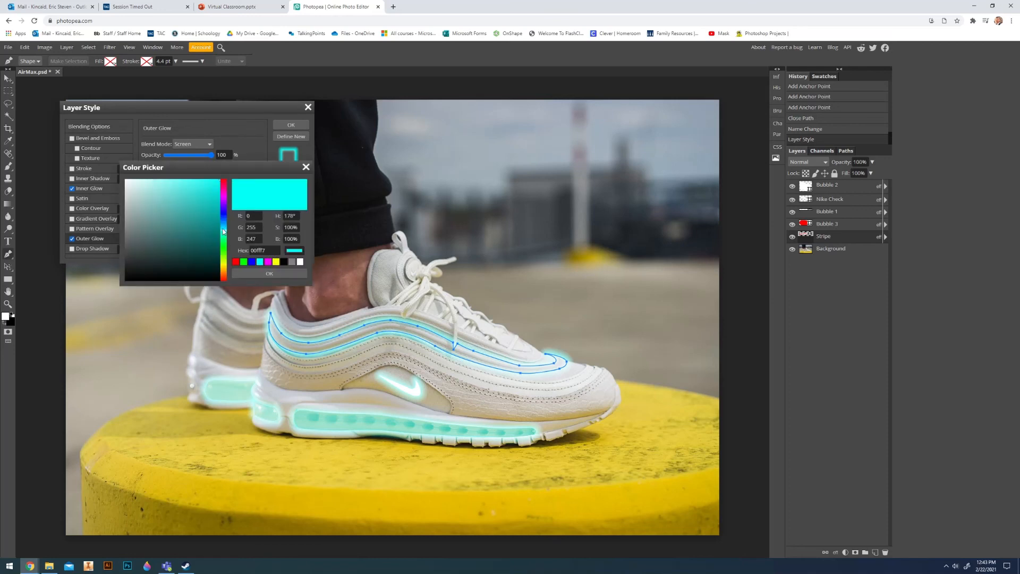
left_click_drag(225, 270, 230, 301)
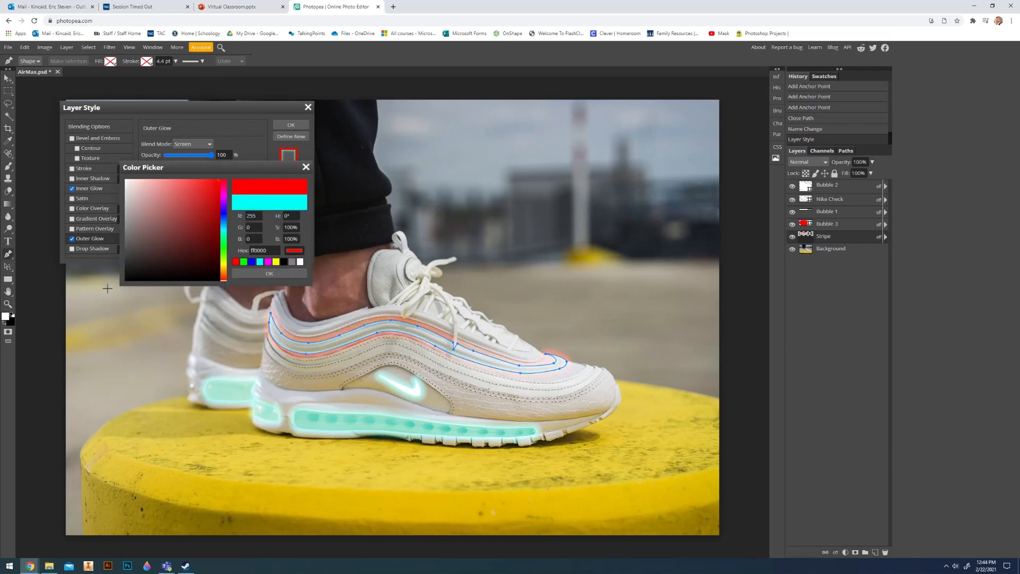
left_click(224, 247)
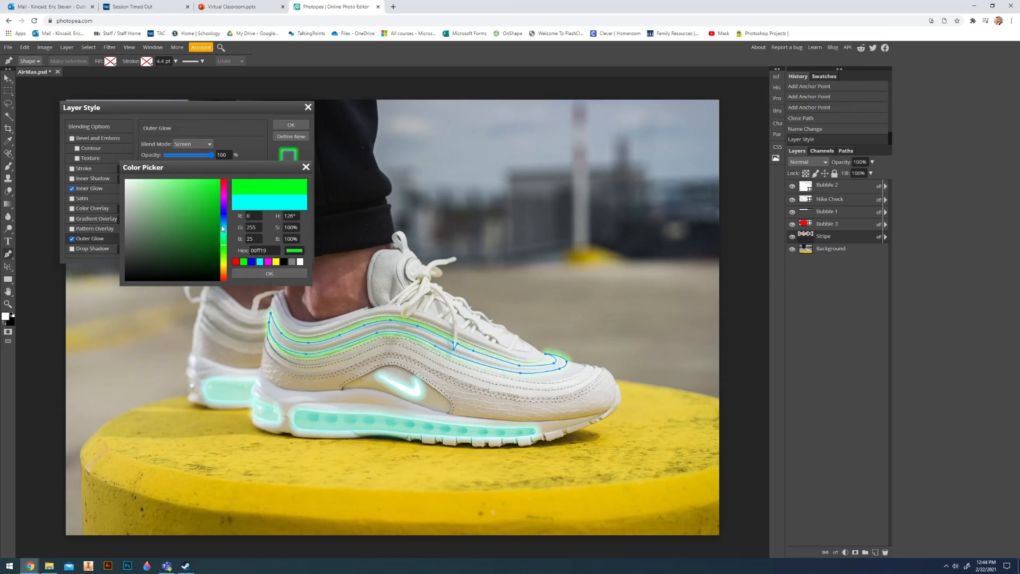
left_click(223, 196)
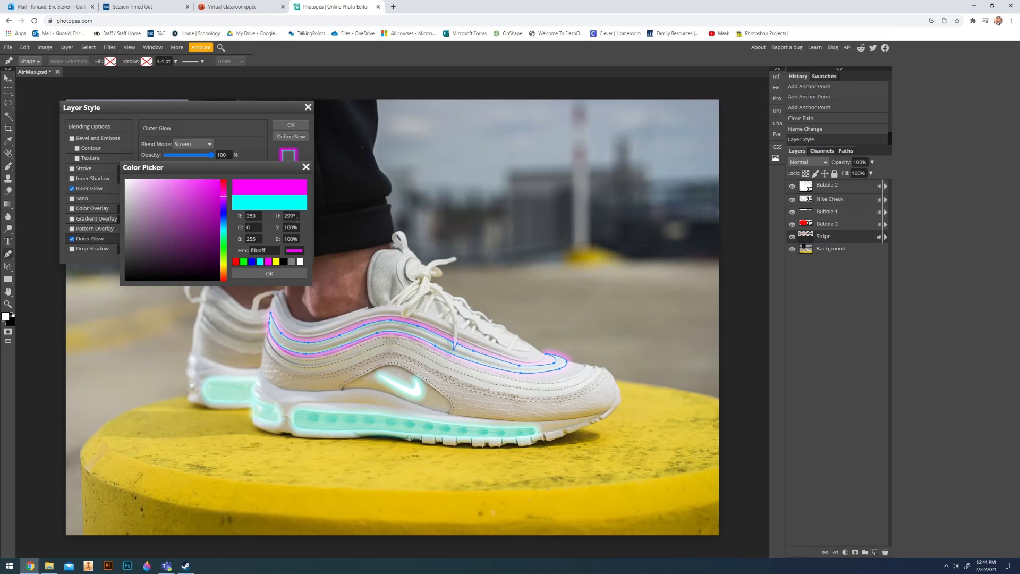
left_click(261, 275)
- Set the Stripe layer's Inner Glow colour to magenta ff00f5, apply the style, and select the Background layer to hide the path outline
left_click(89, 190)
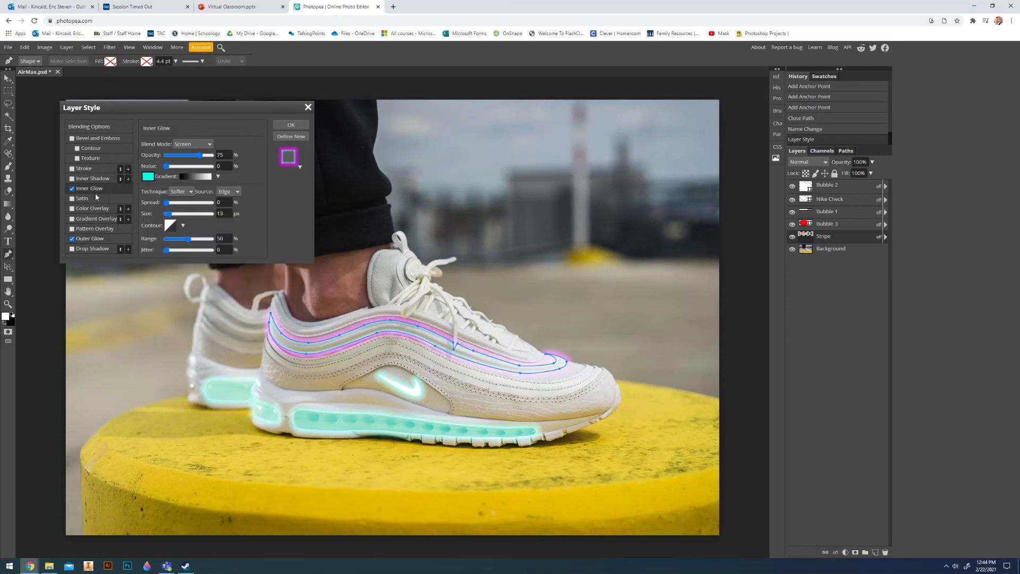
left_click(149, 177)
left_click(223, 196)
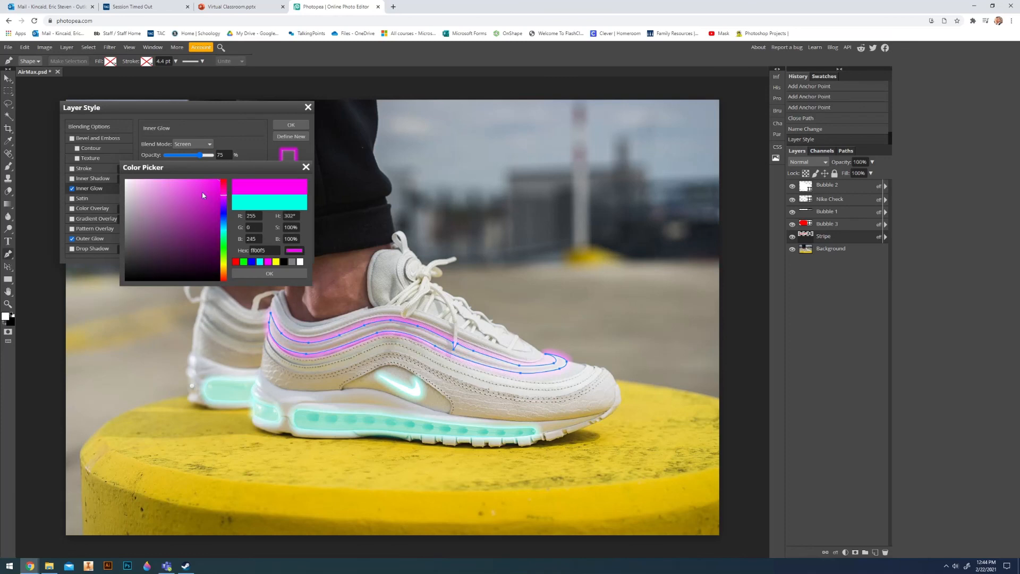
left_click(269, 274)
left_click(291, 124)
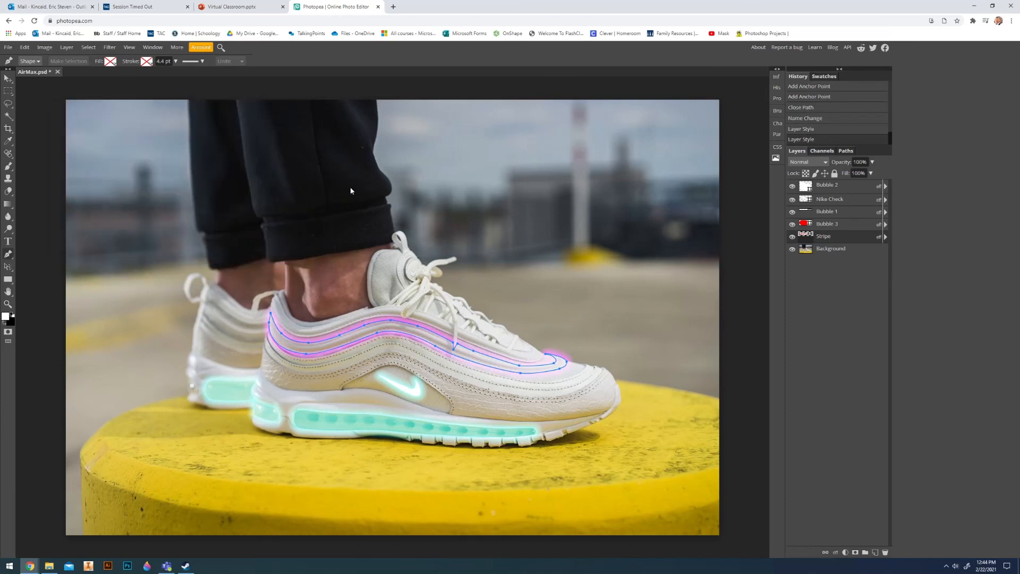
left_click(853, 249)
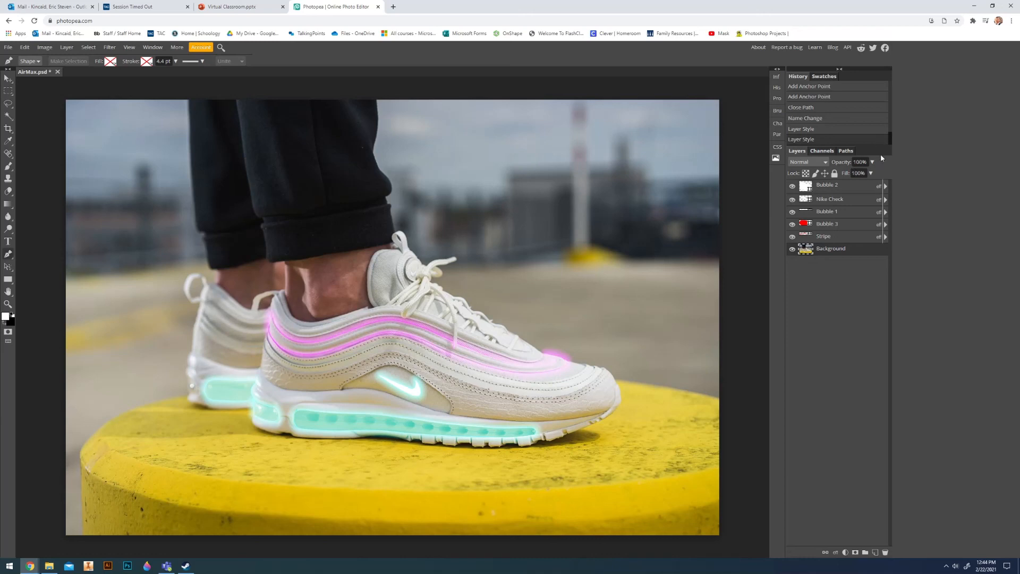
- Raise the Stripe layer's Inner Glow size to its maximum, apply the style, and select the Background layer again
double_click(856, 236)
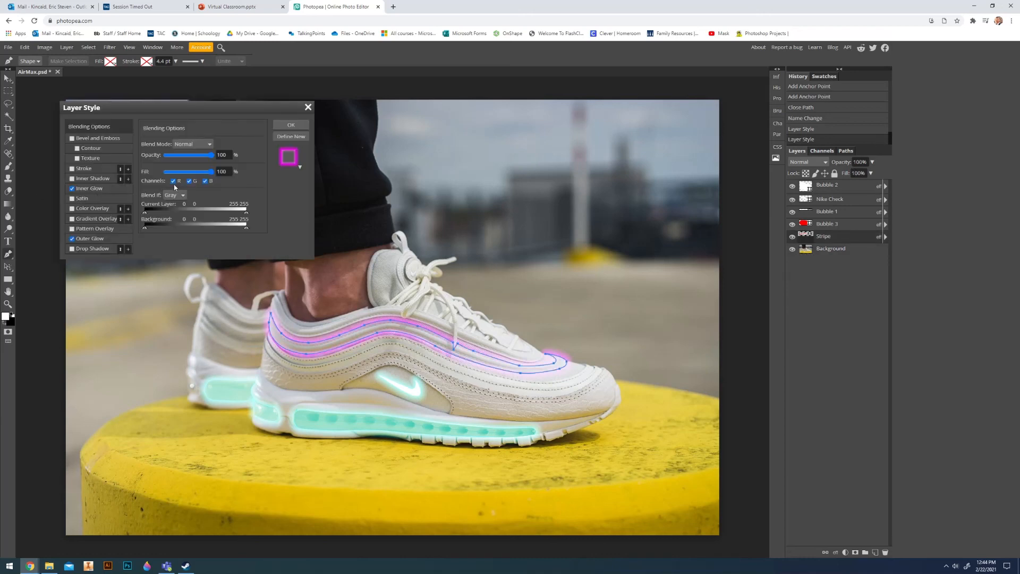
left_click(99, 190)
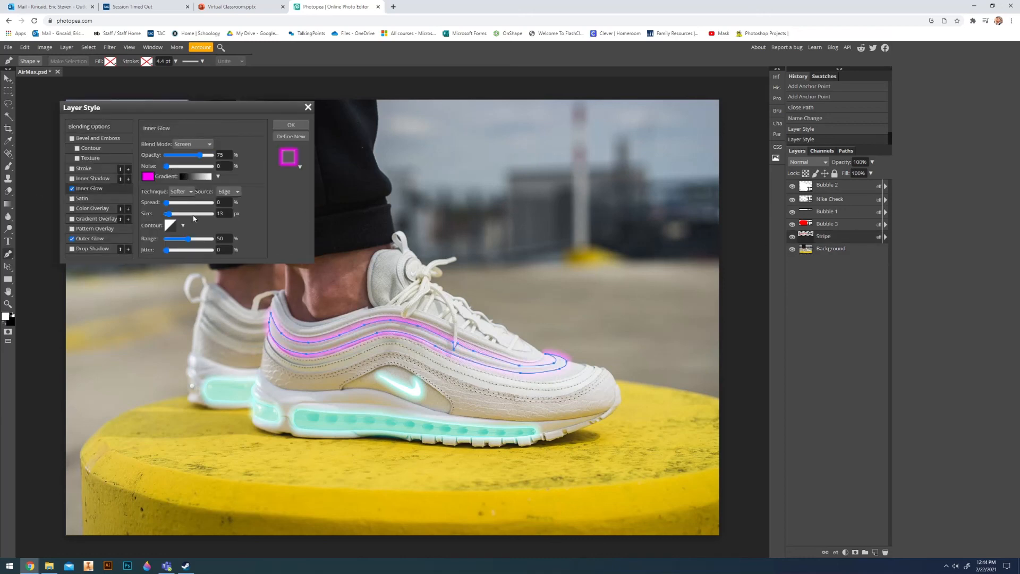
left_click_drag(201, 215, 275, 281)
left_click(291, 124)
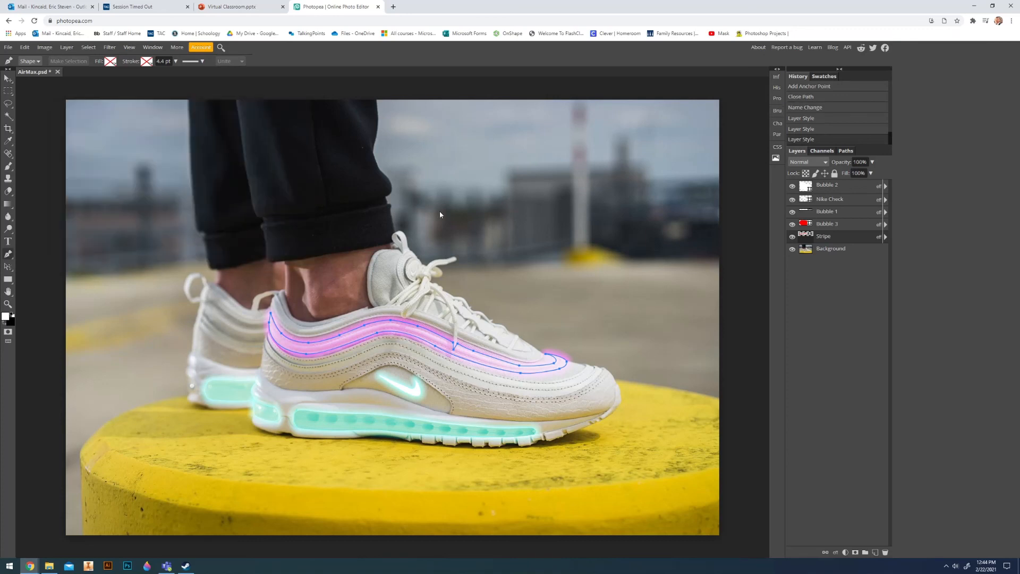
left_click(842, 254)
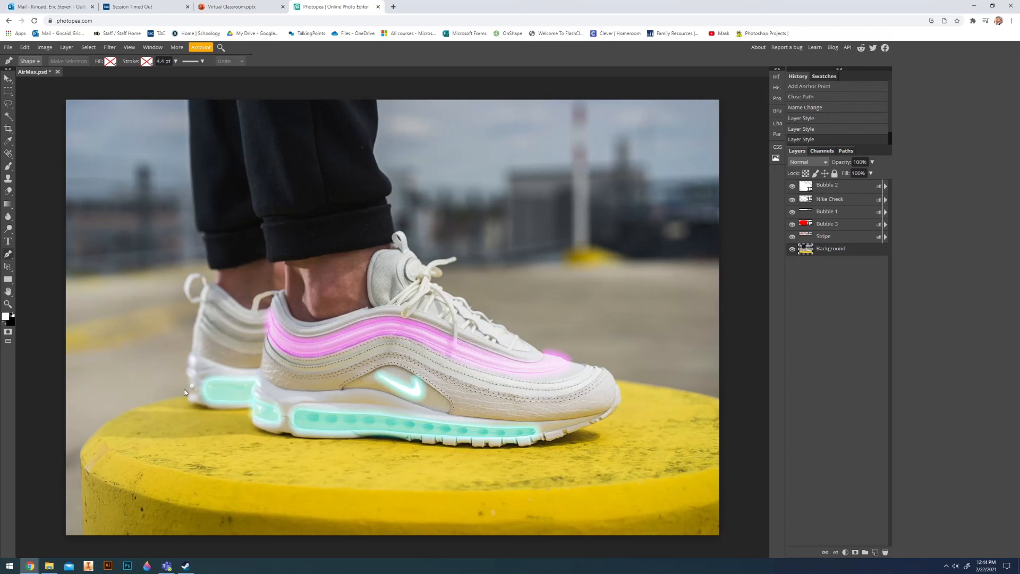
- Start a new Pen shape on the rear shoe, tracing the stripe's upper edge from the front shoe's heel to the rear heel tab
scroll(218, 305, "up", 5)
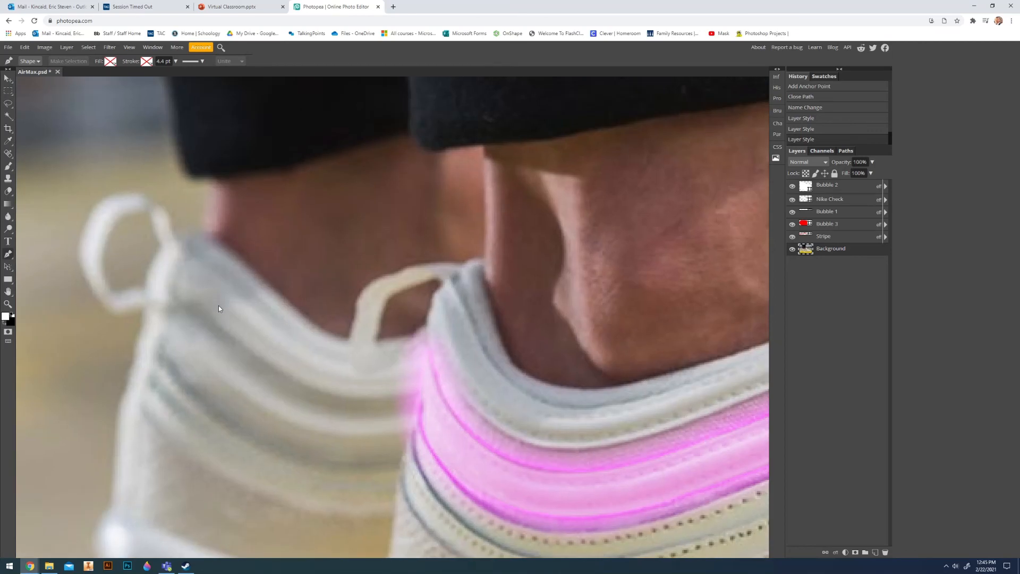
left_click(412, 418)
left_click_drag(287, 402, 227, 366)
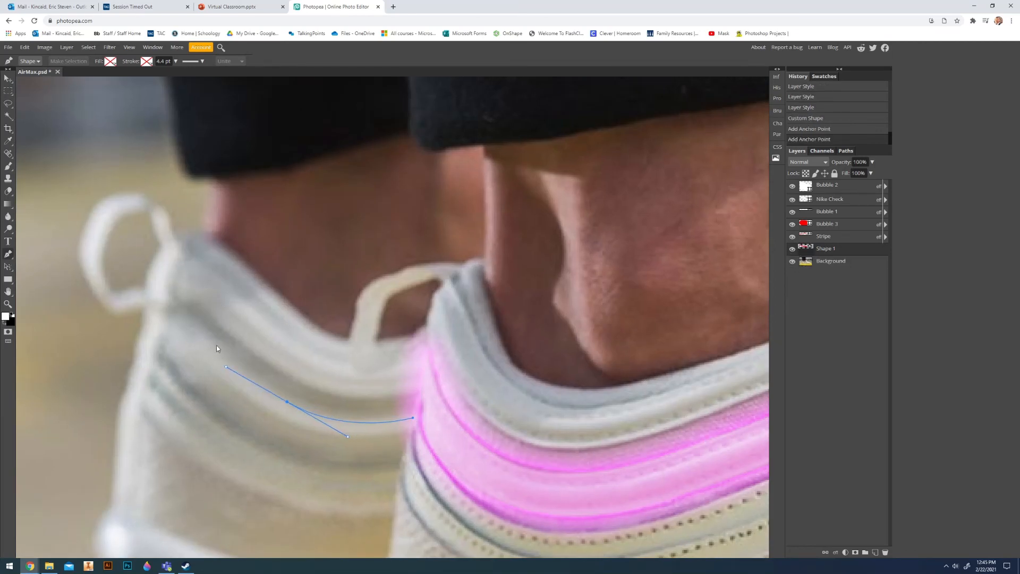
left_click(170, 301)
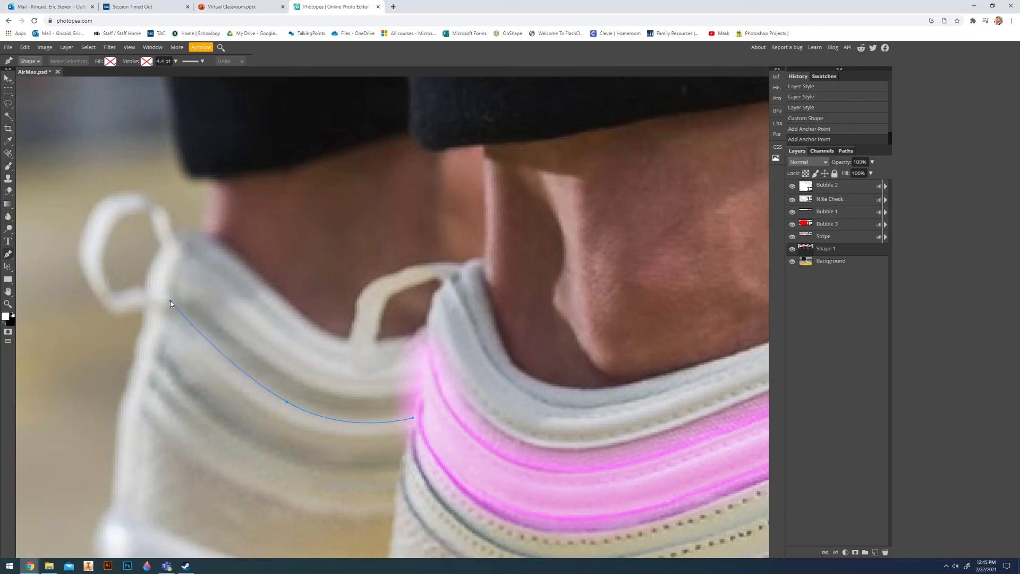
- Trace the rear stripe down the heel and along its lower edge back to the front shoe, and close the path
left_click(164, 349)
left_click_drag(324, 455, 409, 460)
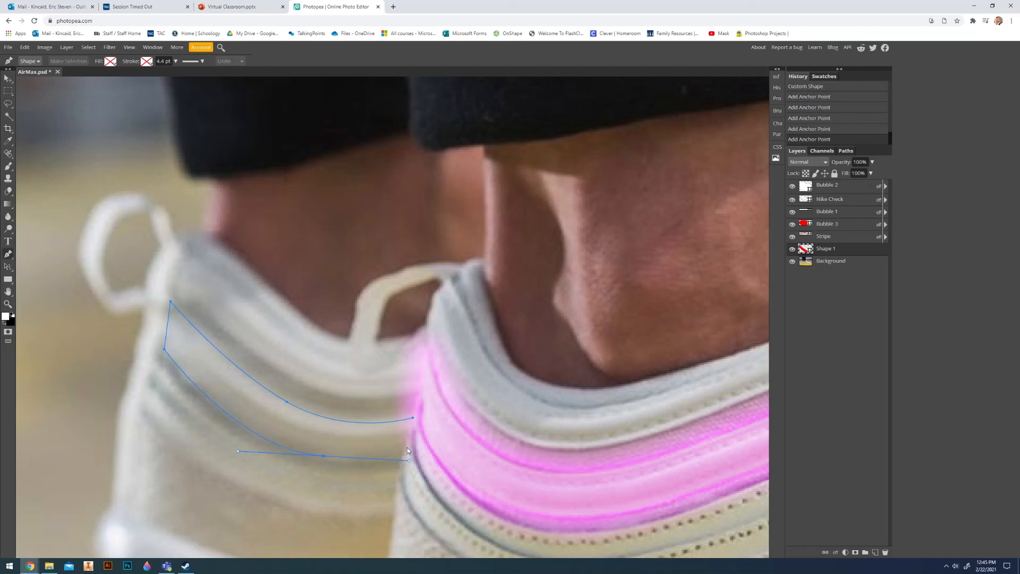
left_click(407, 448)
key("ctrl+z")
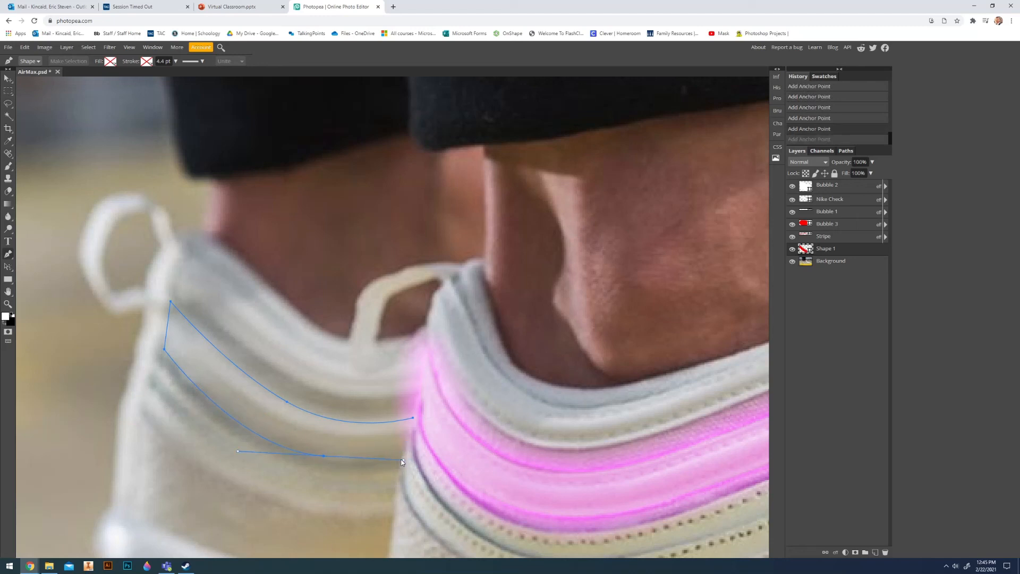
left_click(376, 456)
left_click(408, 440)
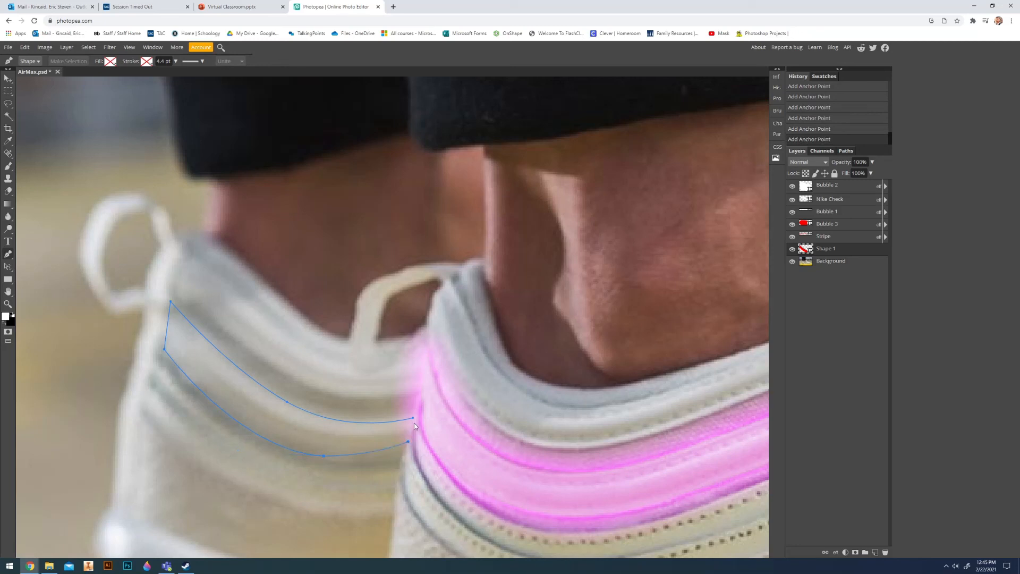
left_click(413, 419)
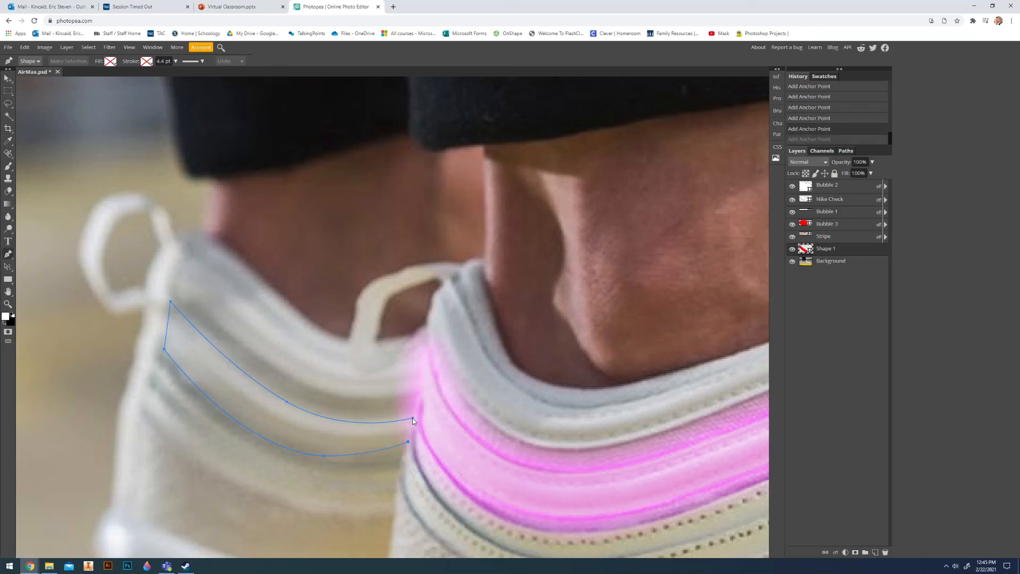
key("ctrl+0")
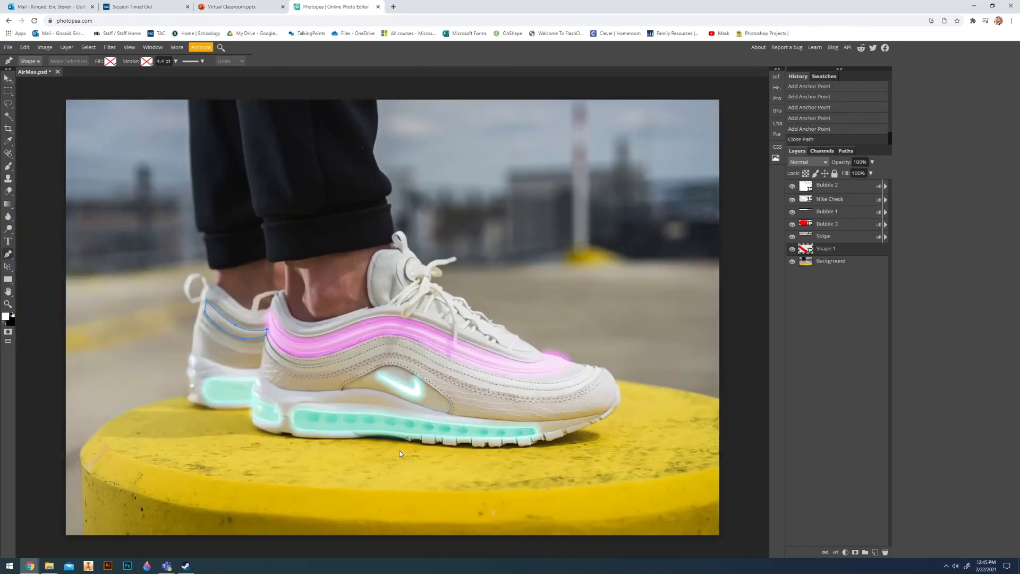
- Add the magenta Inner Glow and Outer Glow to the rear stripe's shape layer, apply the style, and select the Background layer
double_click(845, 252)
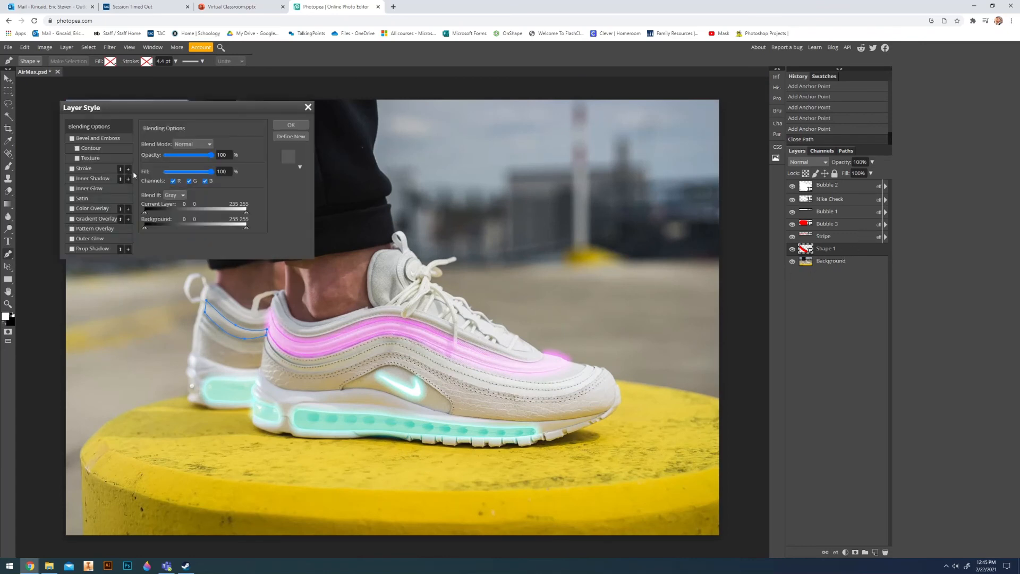
left_click(91, 189)
left_click(104, 237)
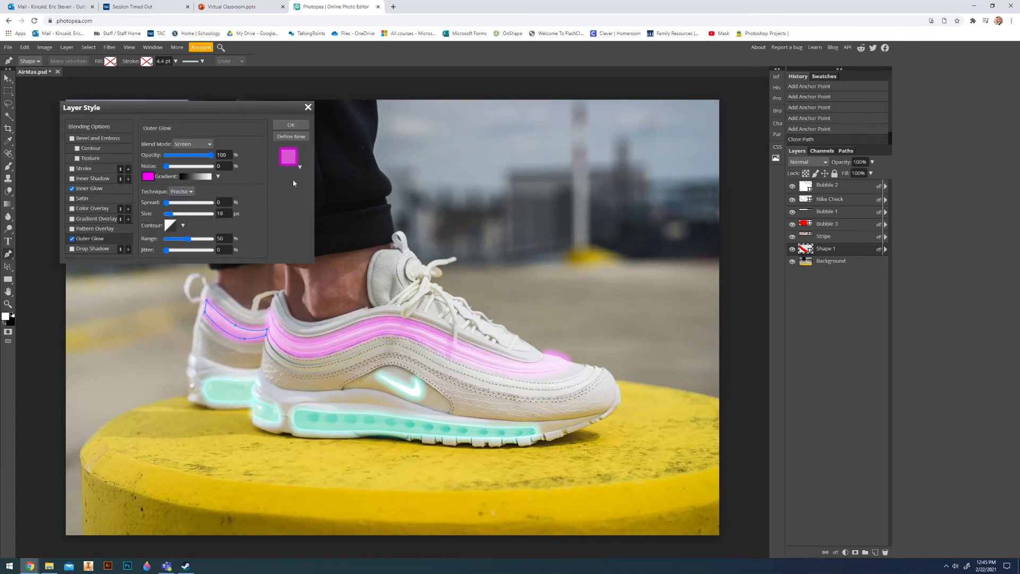
left_click(300, 128)
left_click(8, 91)
left_click(107, 182)
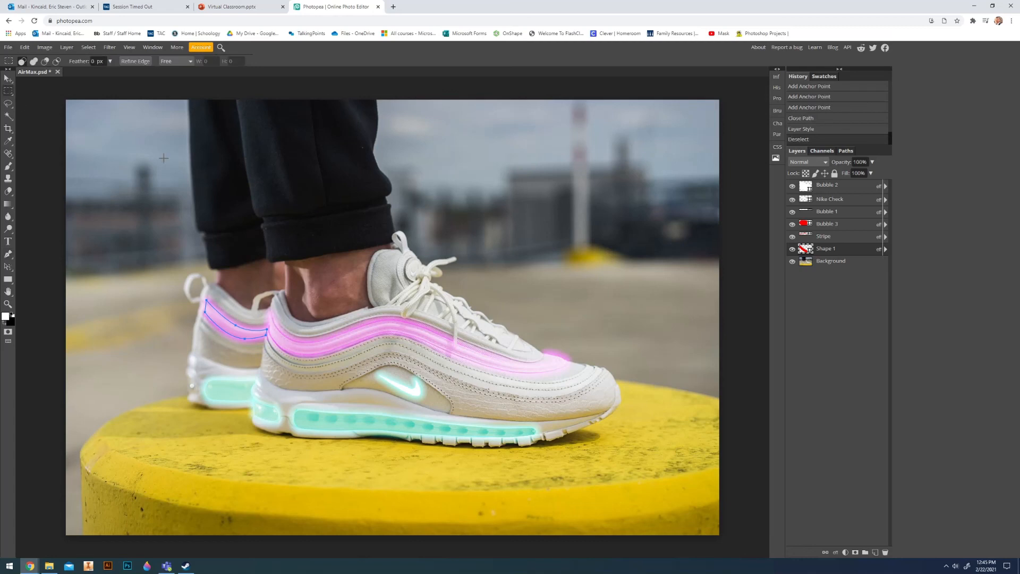
left_click(842, 261)
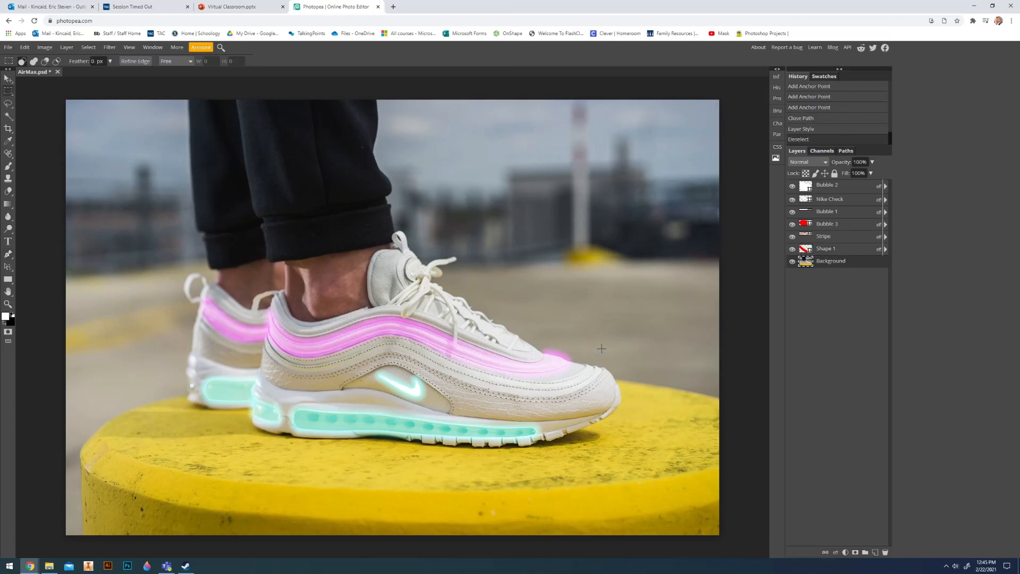
- Save the finished document as the PSD file AirMax.psd
left_click(8, 46)
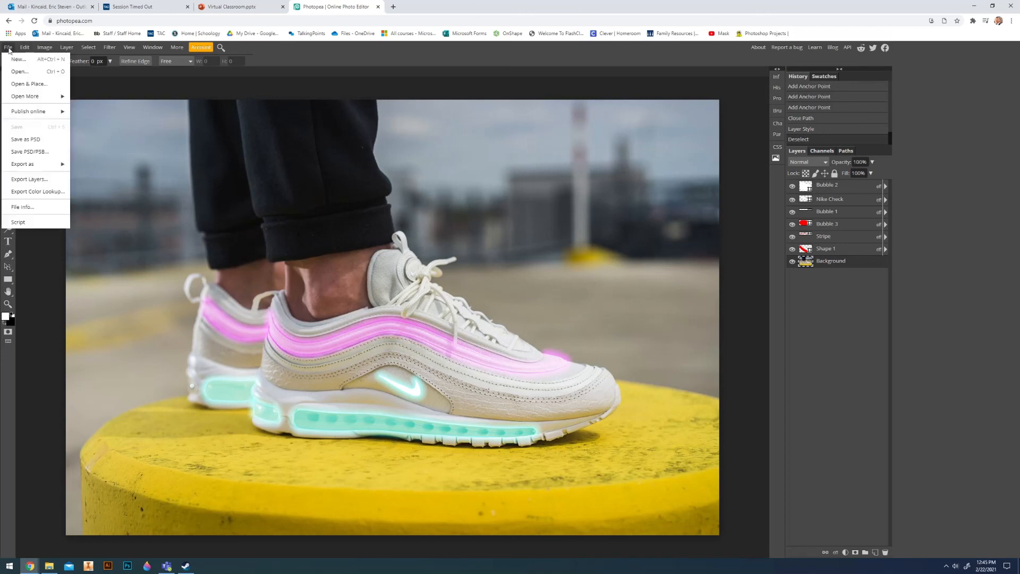
left_click(56, 139)
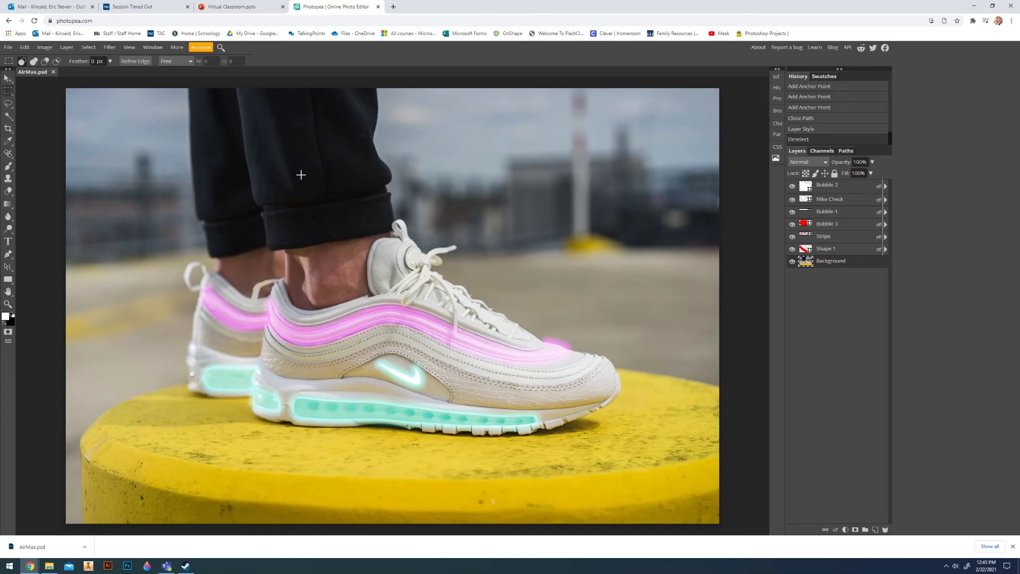
key("alt")
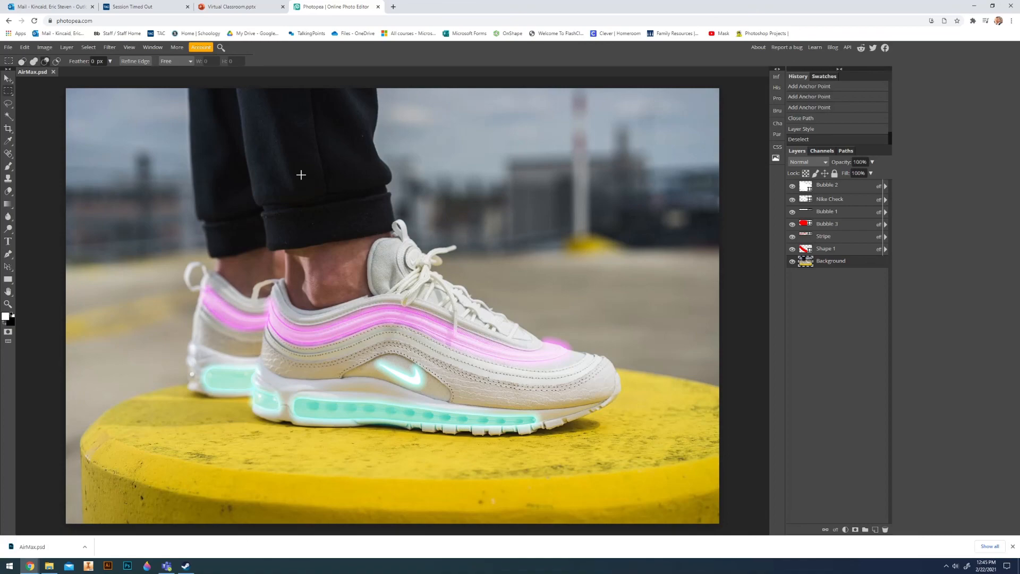